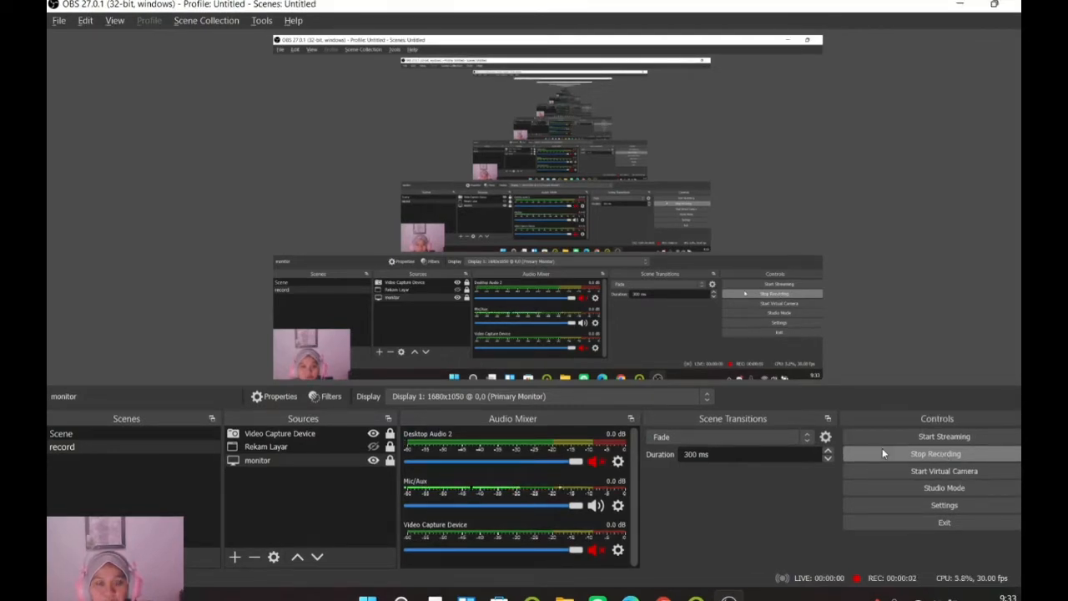
Switch to QGIS and examine the JUMANTONO JUMAPOLO polygons over the srtm_59_14 raster up close.
key(alt+Tab)
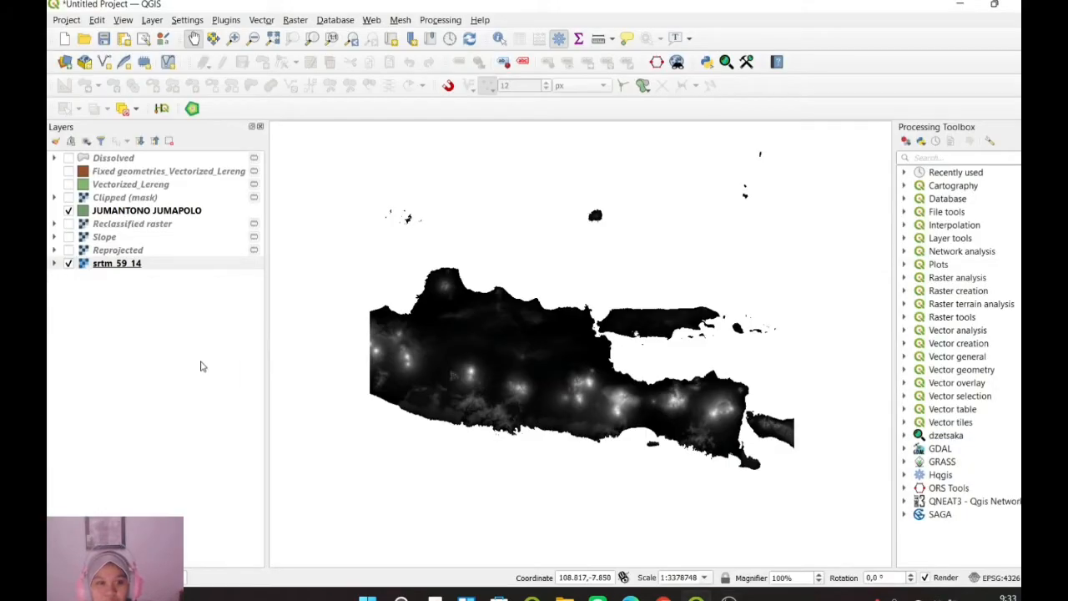
scroll(409, 394, up, 1)
scroll(438, 397, up, 2)
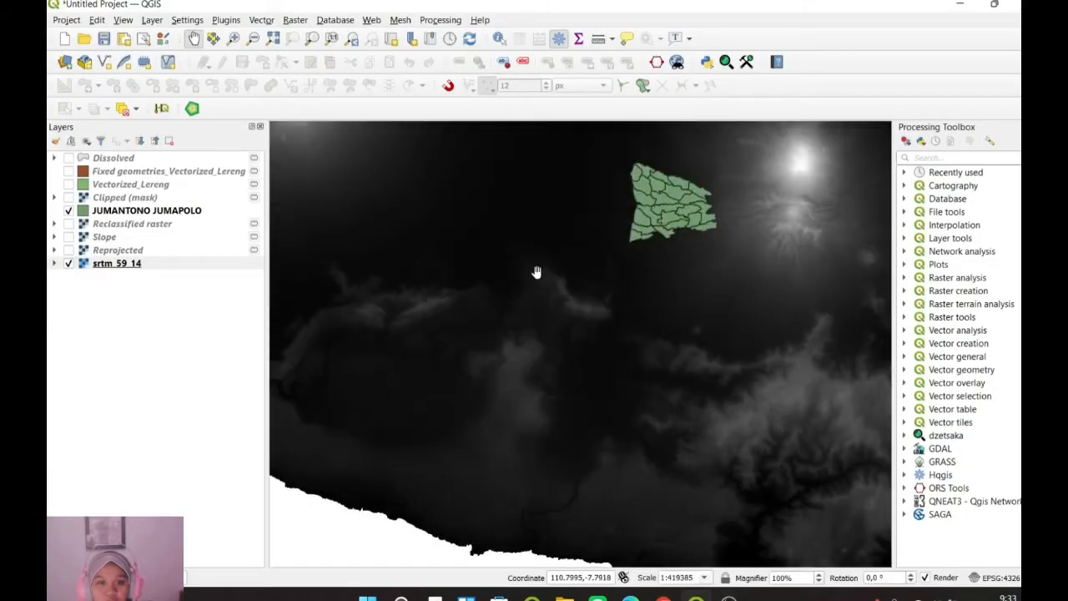
drag(536, 272, 409, 389)
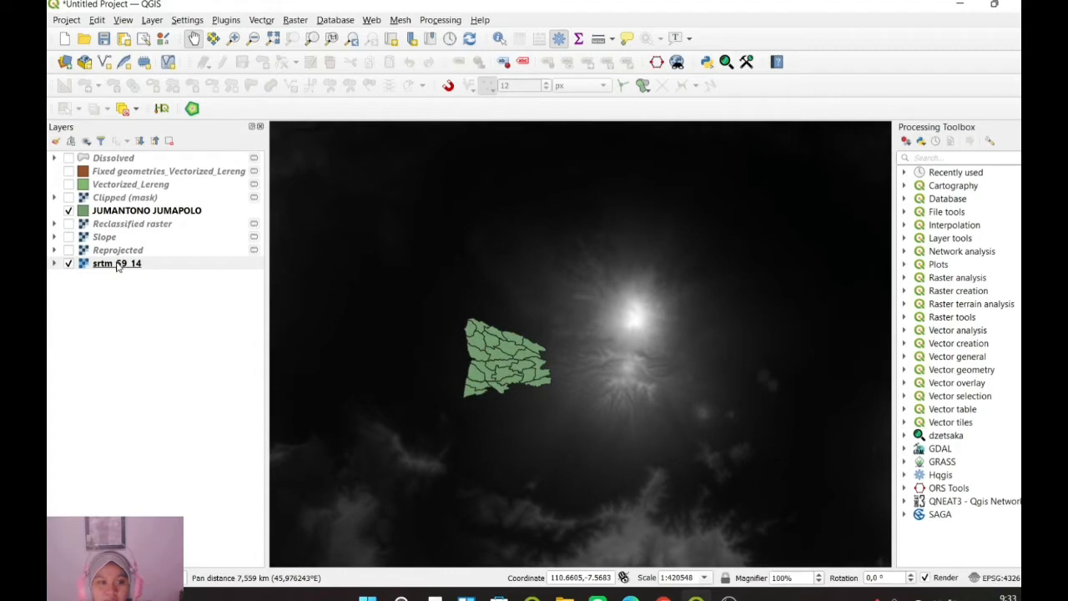
click(118, 265)
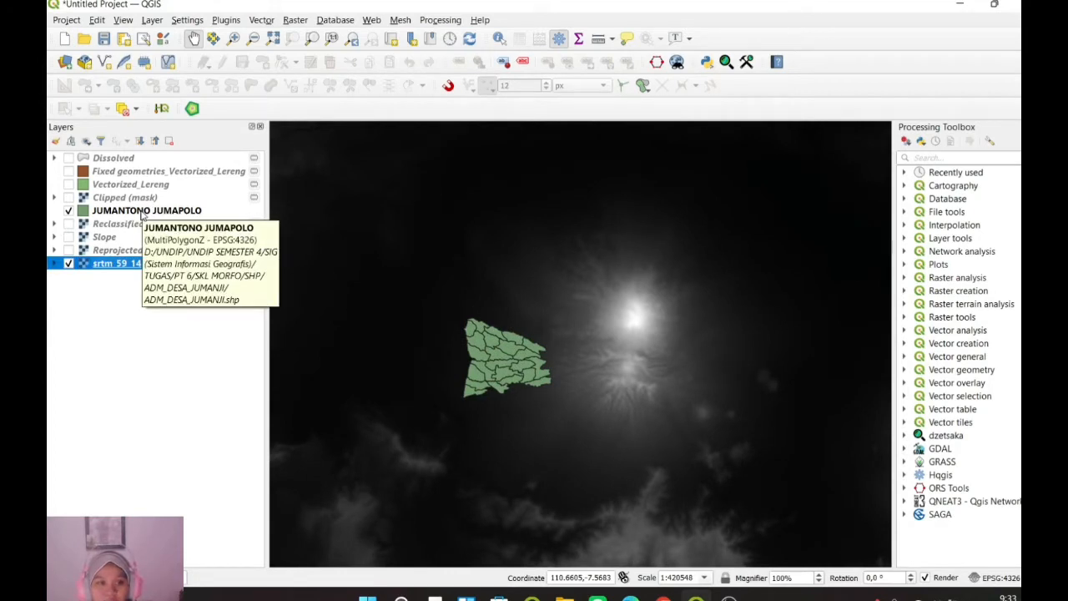
click(141, 214)
click(138, 266)
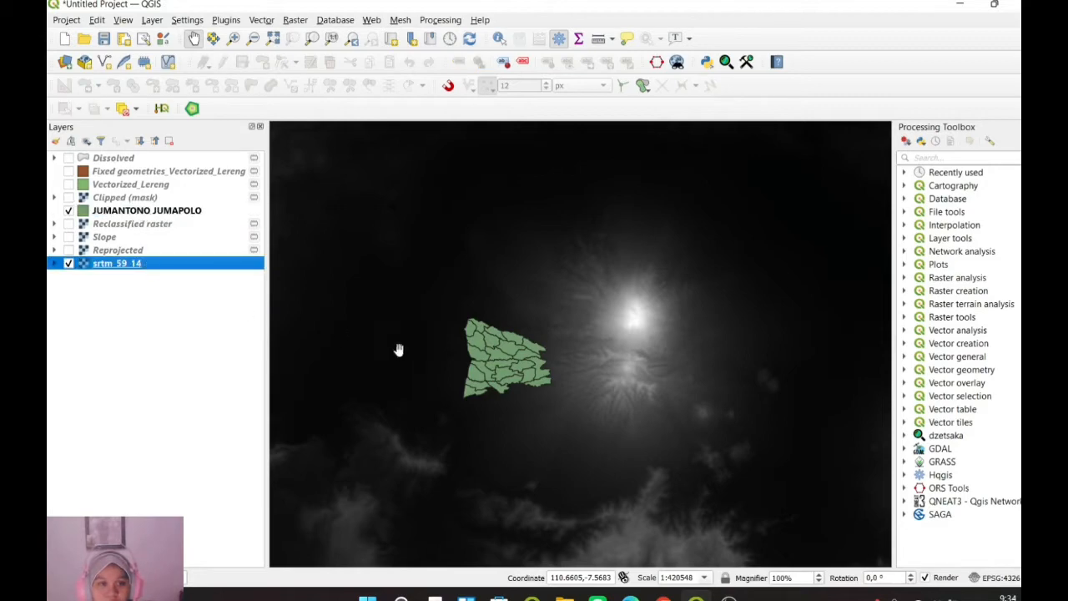
scroll(423, 357, up, 2)
drag(564, 368, 436, 330)
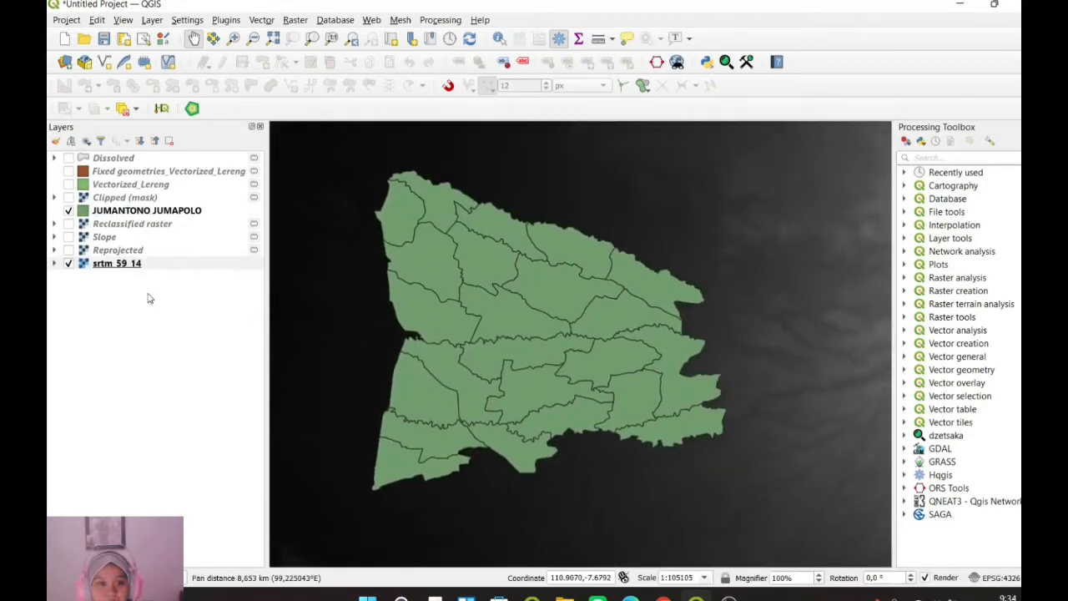
Check the source coordinate reference system in the srtm_59_14 layer's properties.
click(106, 263)
double_click(106, 264)
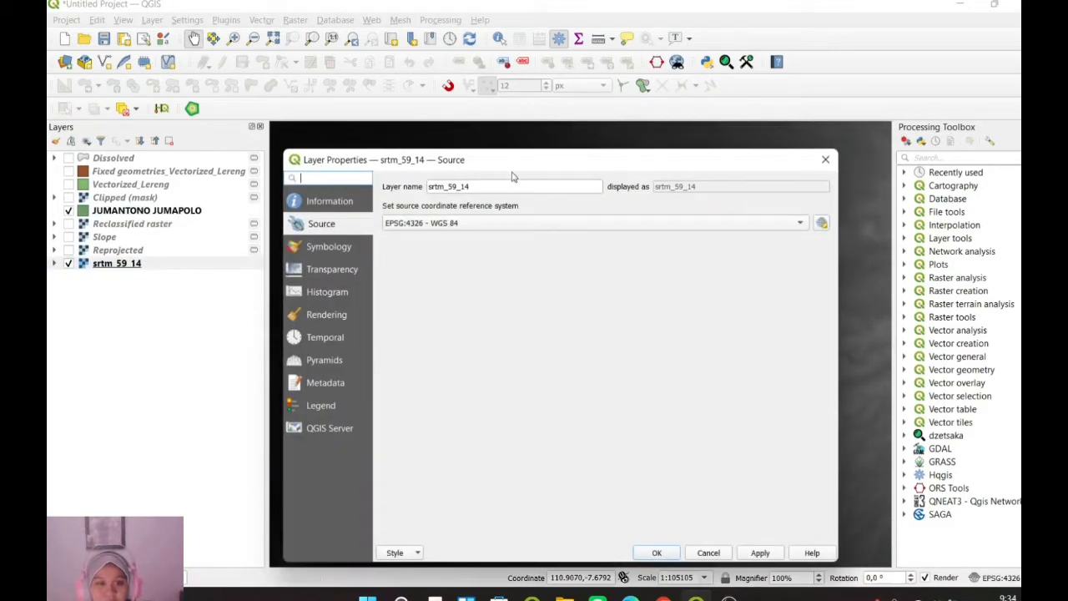
drag(537, 160, 531, 135)
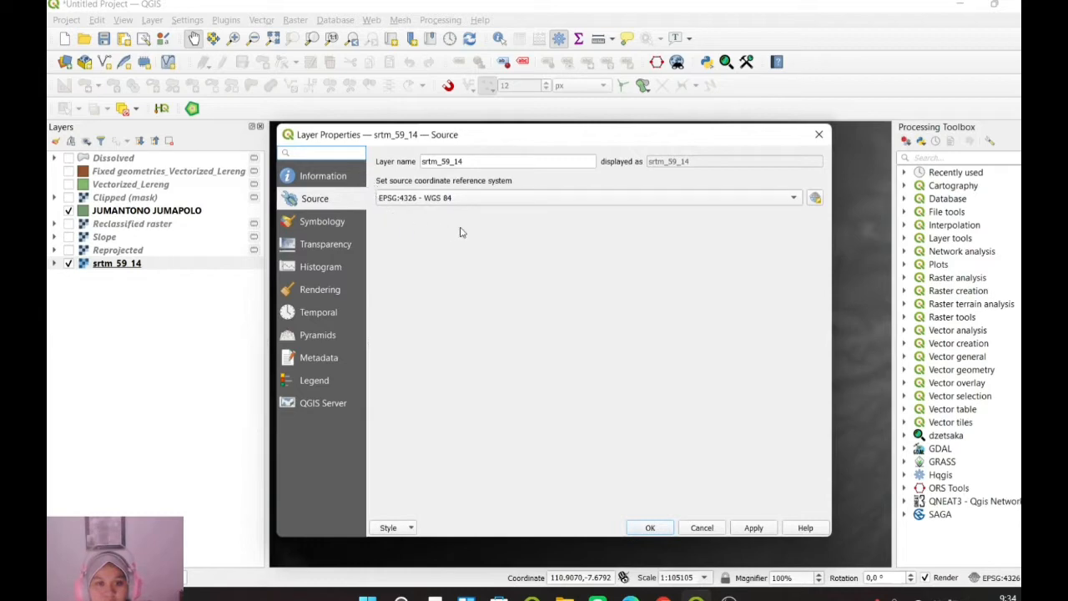
click(653, 528)
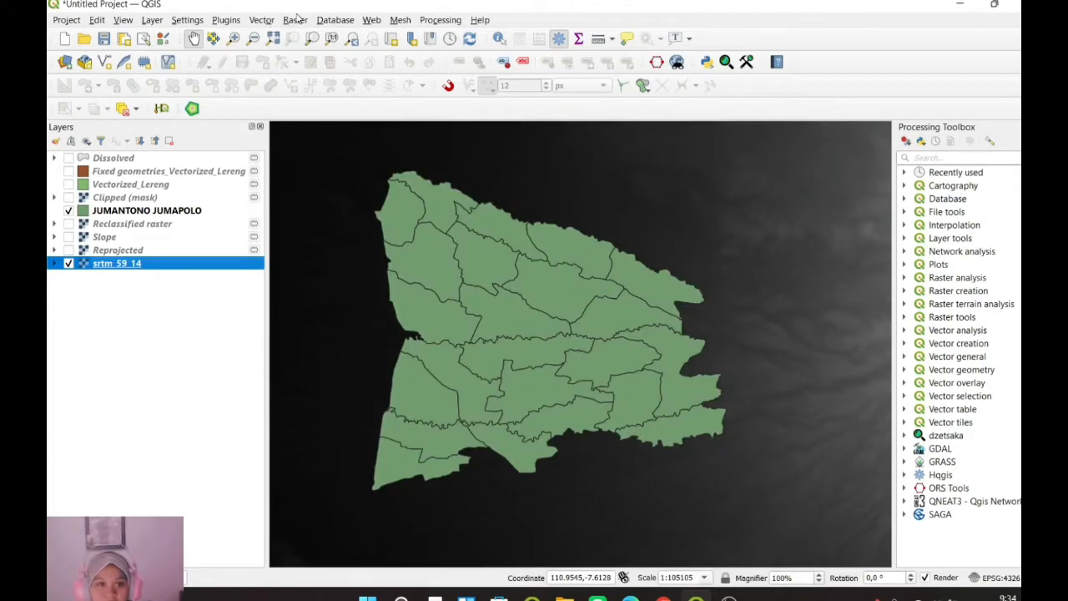
Set up a Warp reprojection of srtm_59_14 from EPSG:4326 - WGS 84 to EPSG:32749 - WGS 84 / UTM zone 49S, and close it without running.
click(295, 19)
mouse_move(332, 103)
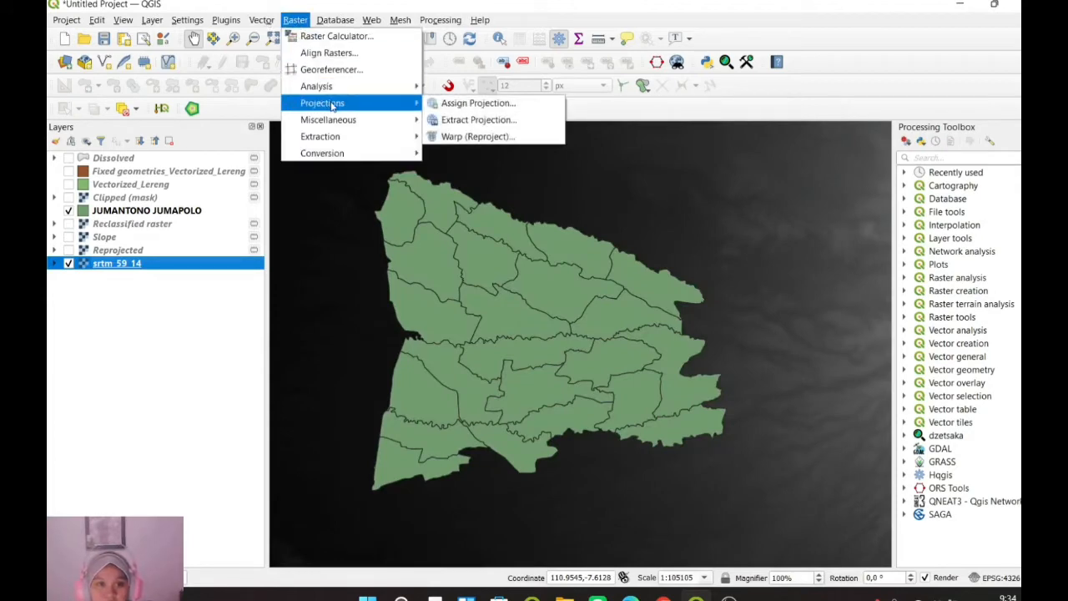
click(474, 136)
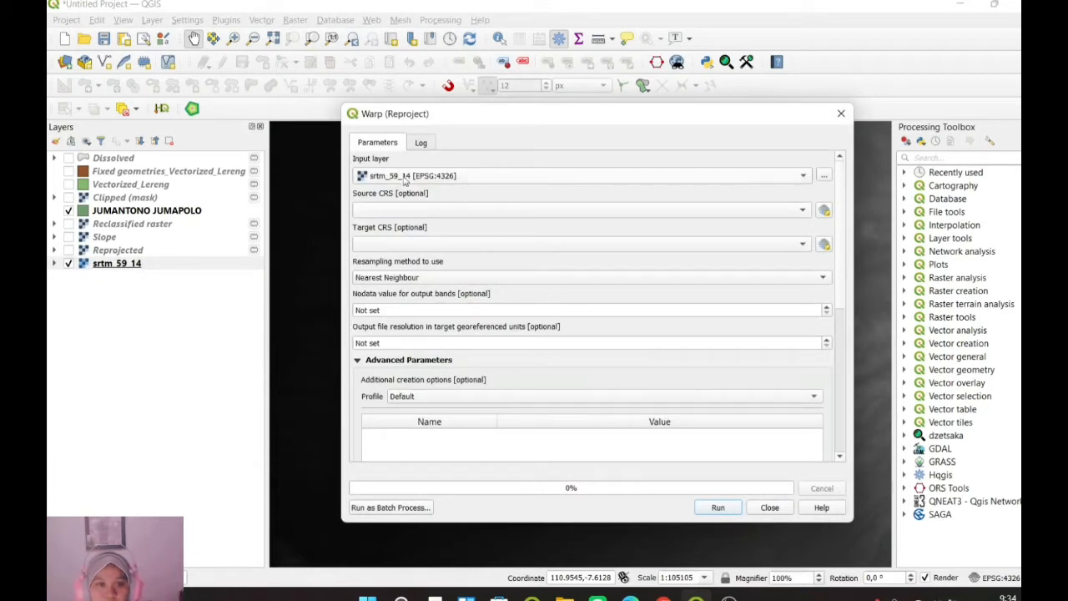
click(455, 212)
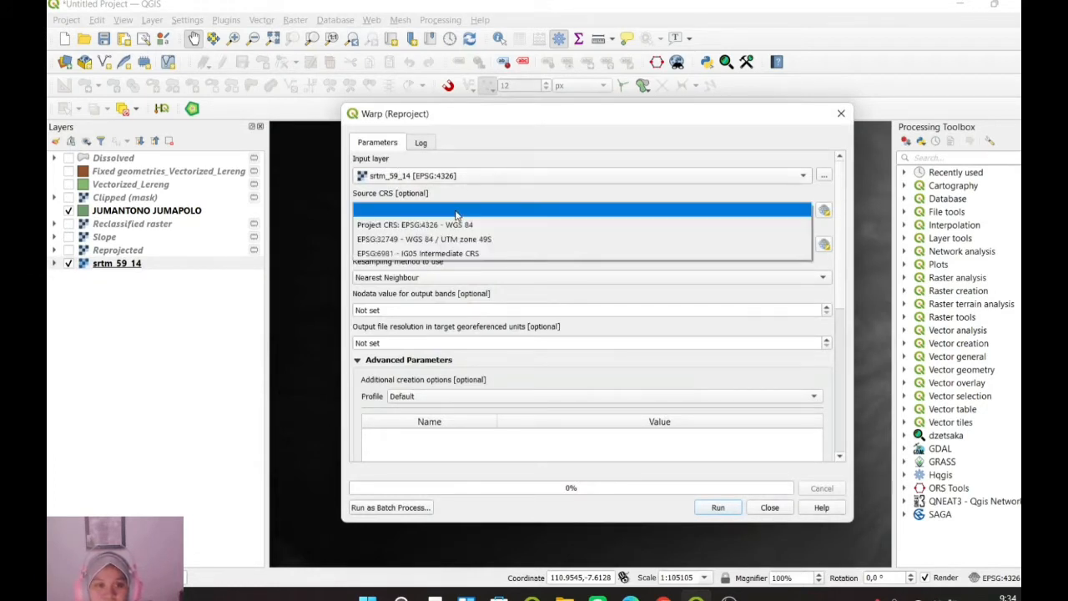
click(507, 231)
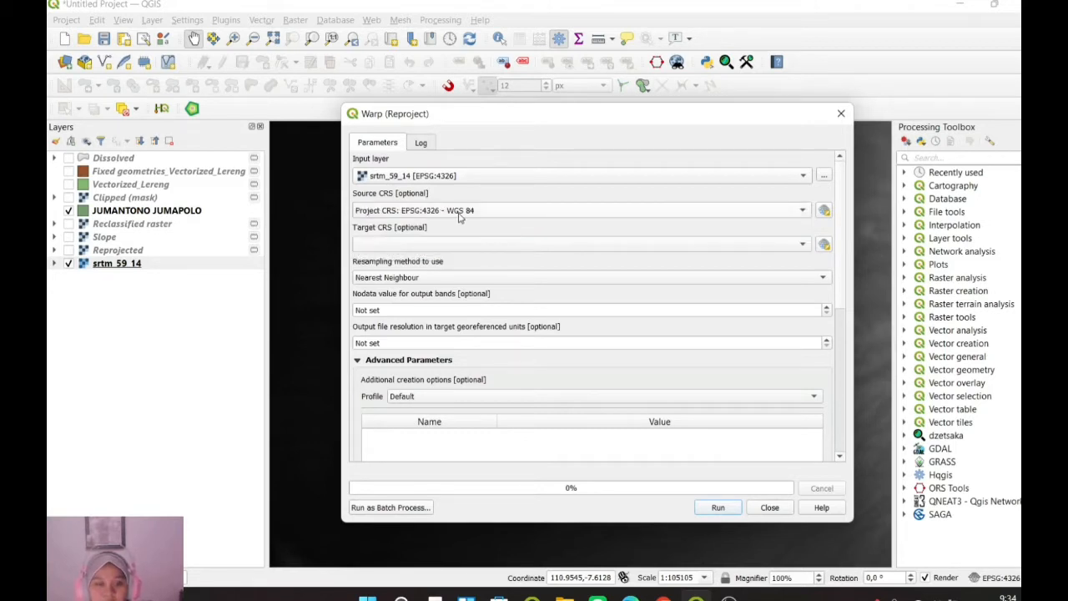
click(458, 245)
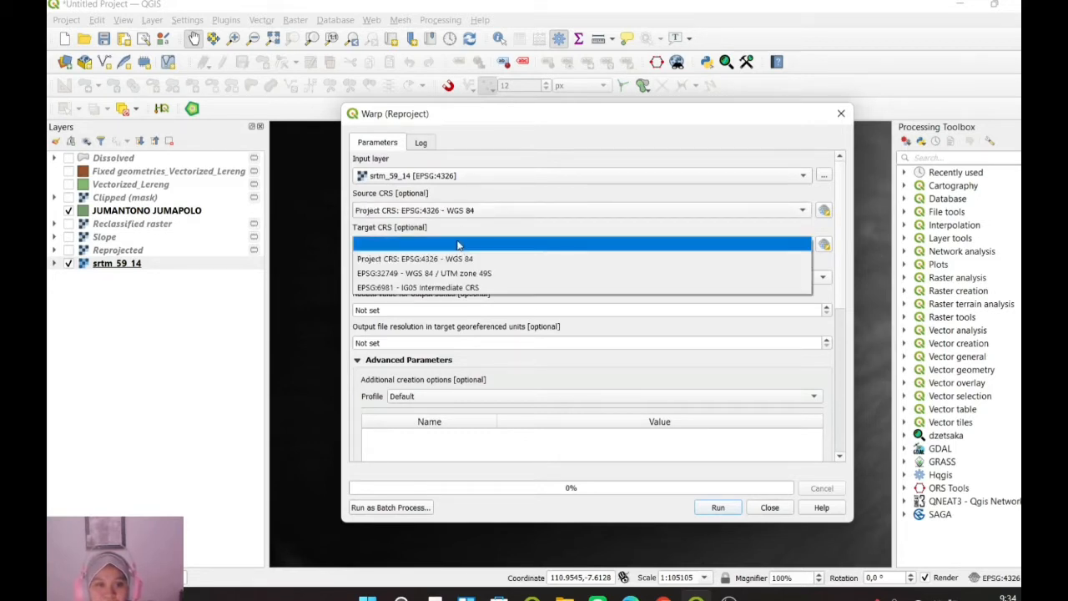
click(514, 273)
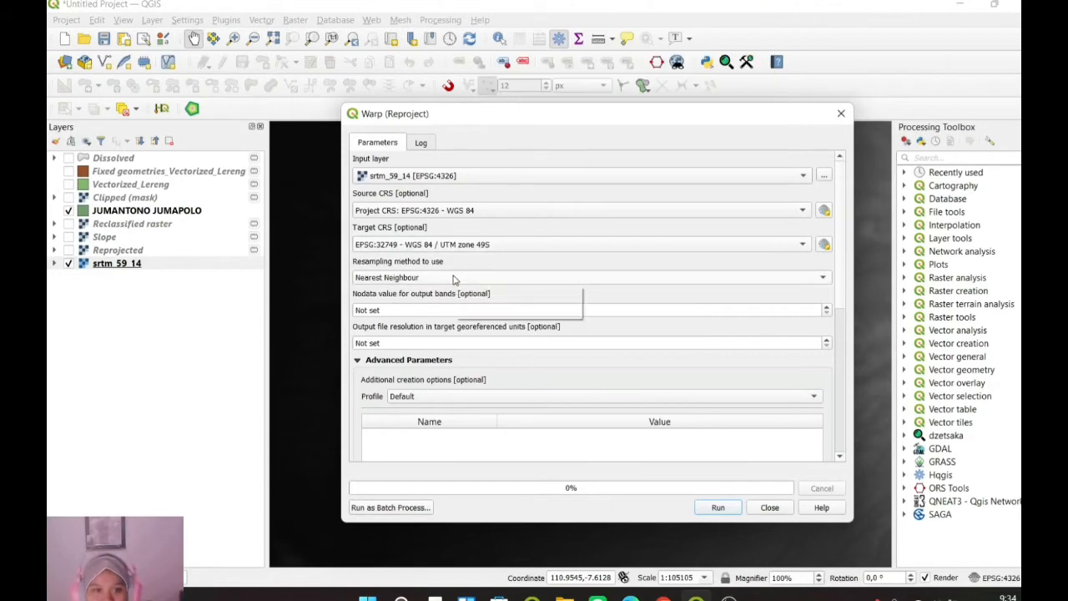
click(840, 114)
Display the Reprojected layer instead of srtm_59_14 and check its source coordinate reference system.
click(109, 262)
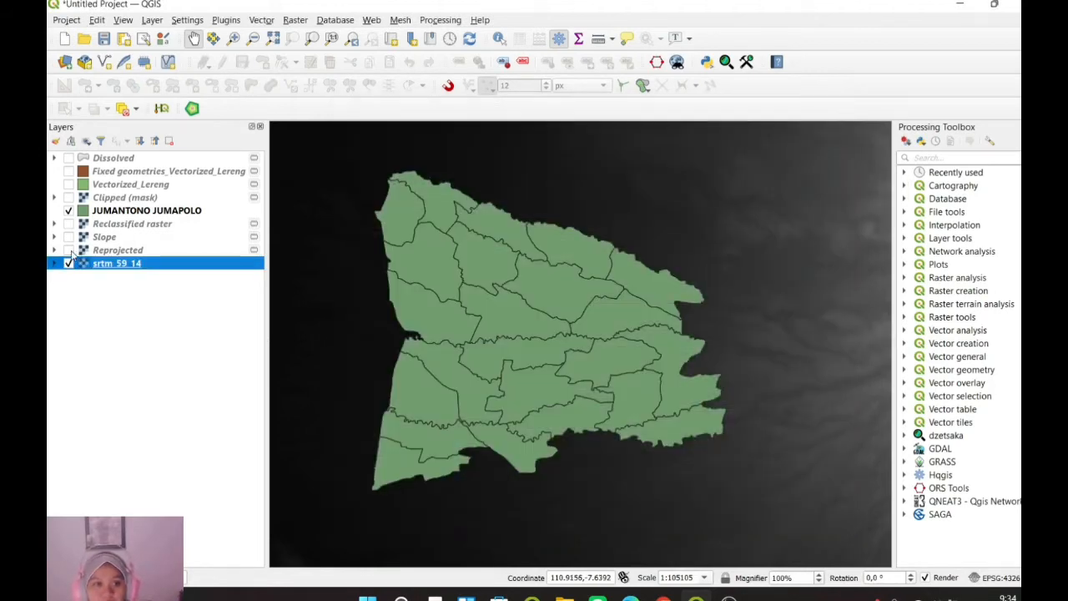
click(69, 251)
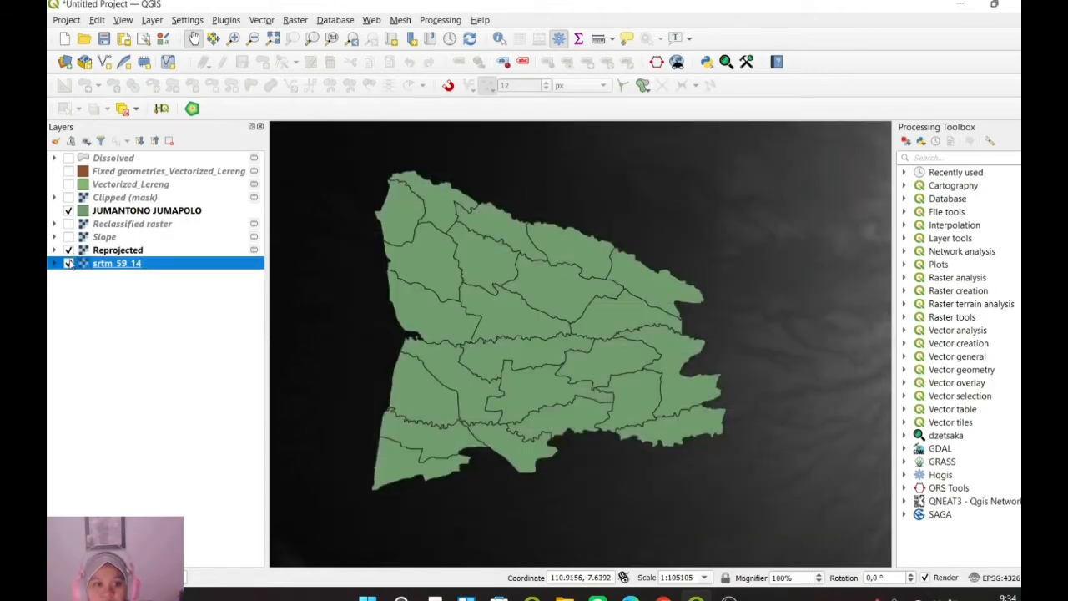
double_click(175, 252)
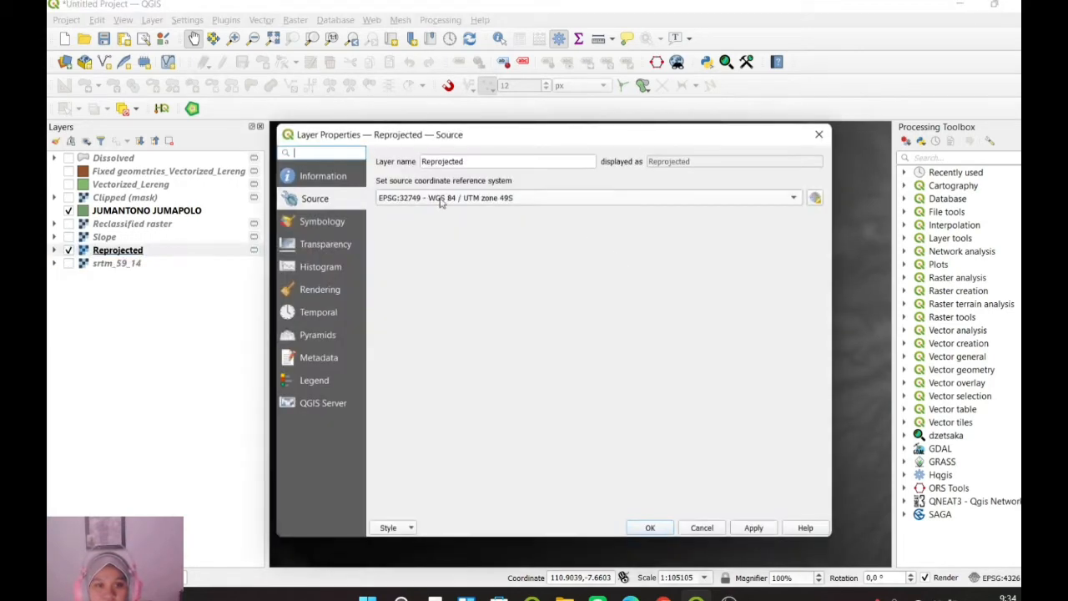
click(818, 137)
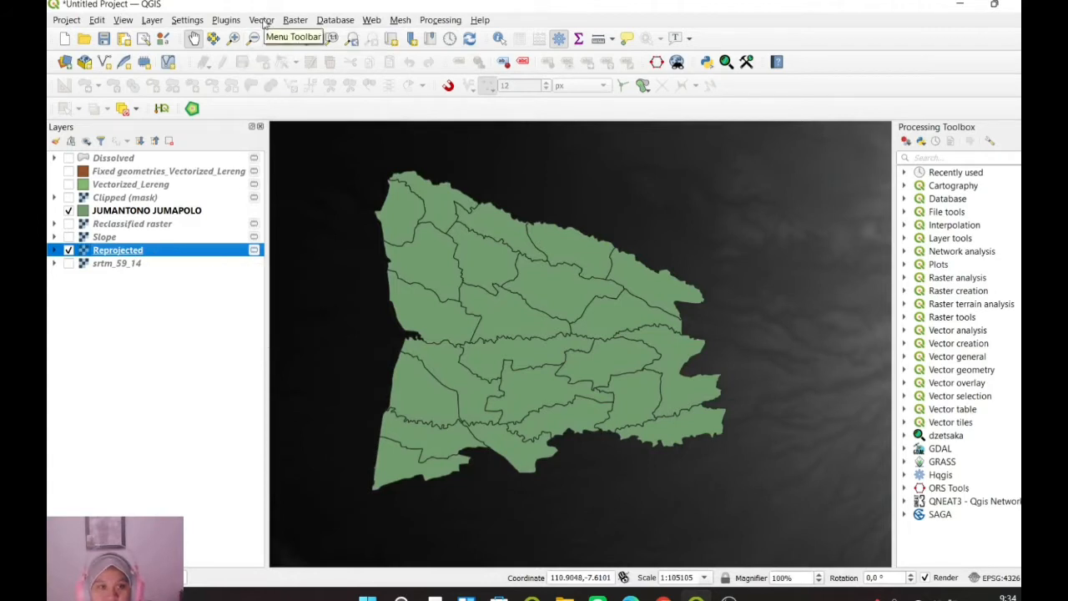
Set up a Slope analysis of the Reprojected layer with slope expressed as percent instead of degrees, and close it without running.
click(295, 20)
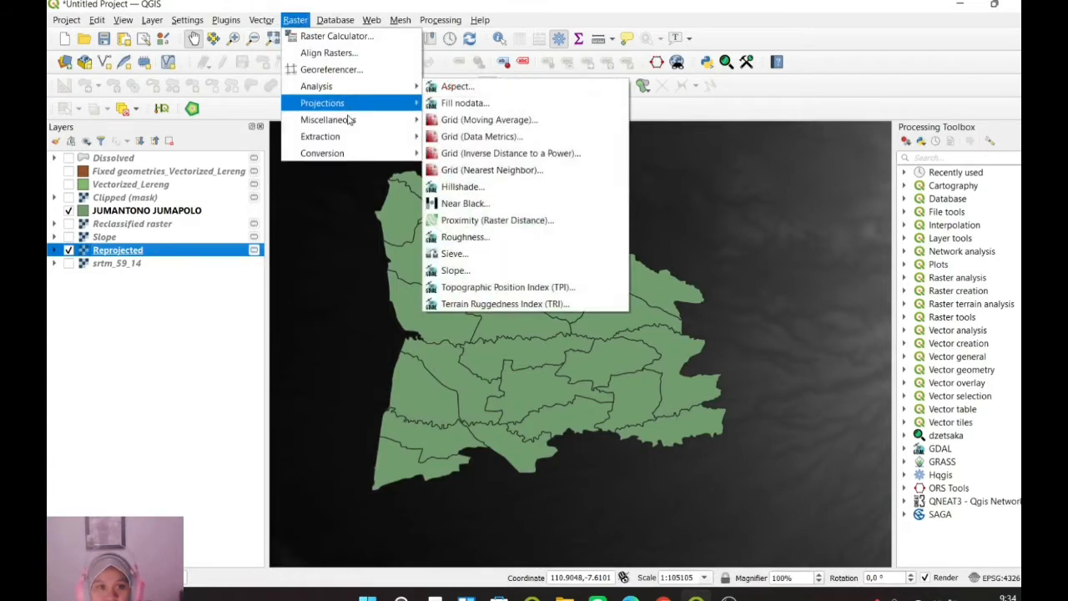
mouse_move(351, 123)
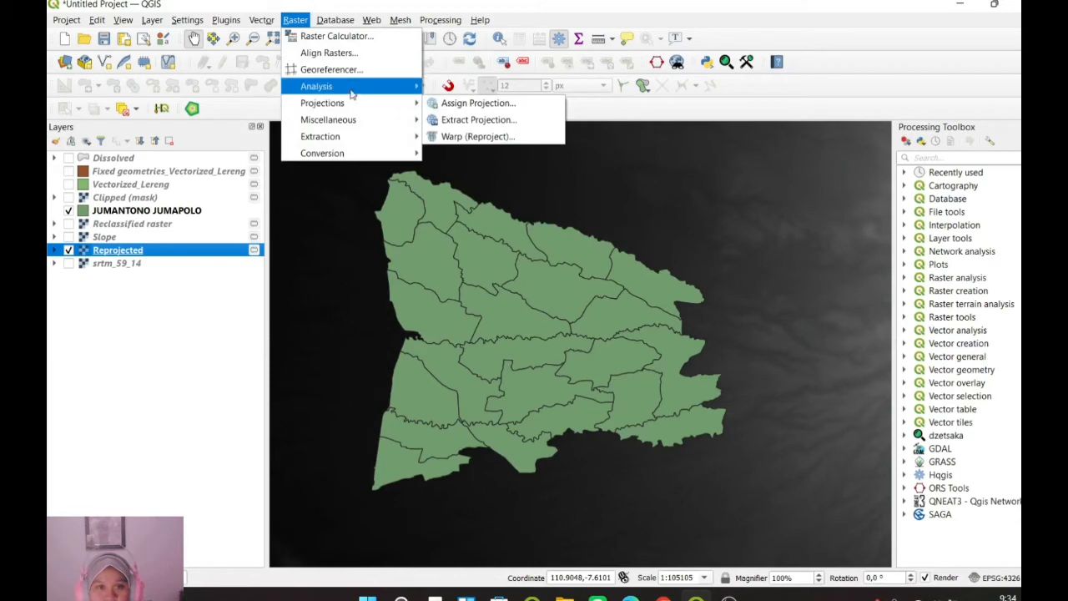
mouse_move(352, 89)
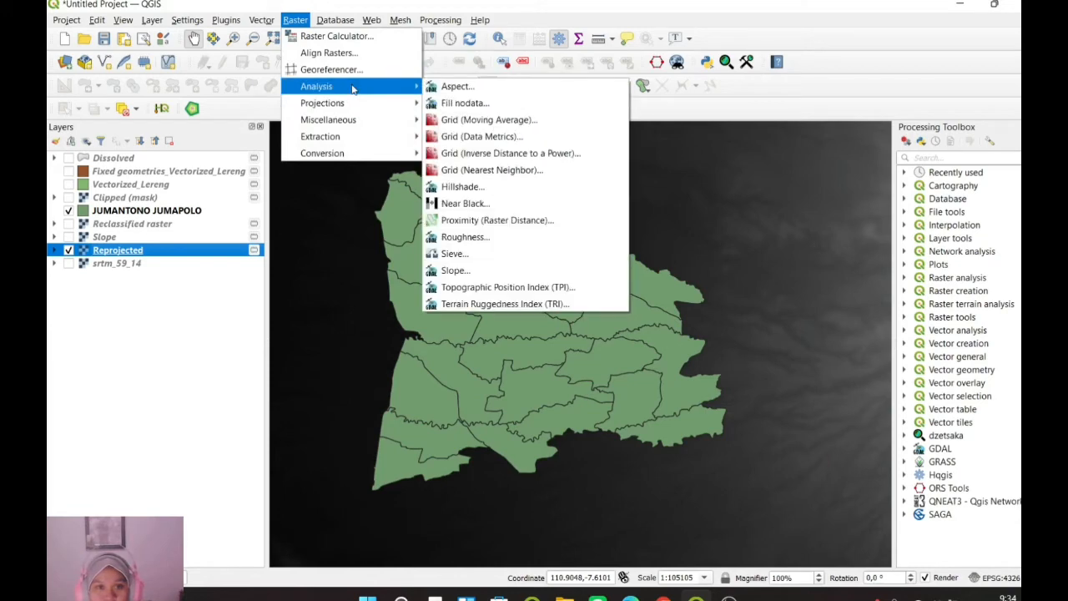
click(517, 270)
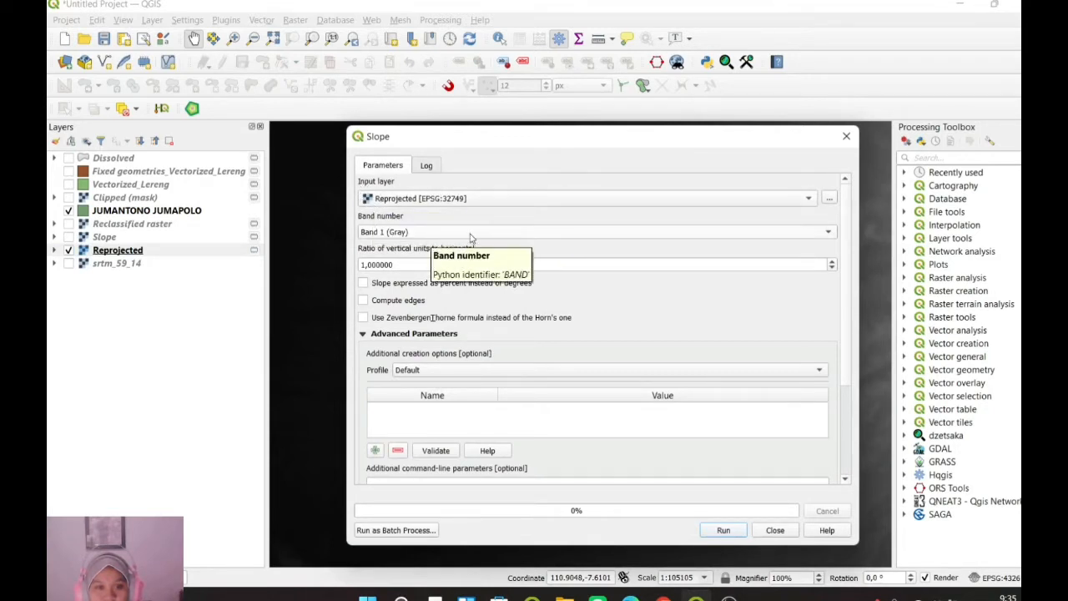
click(499, 286)
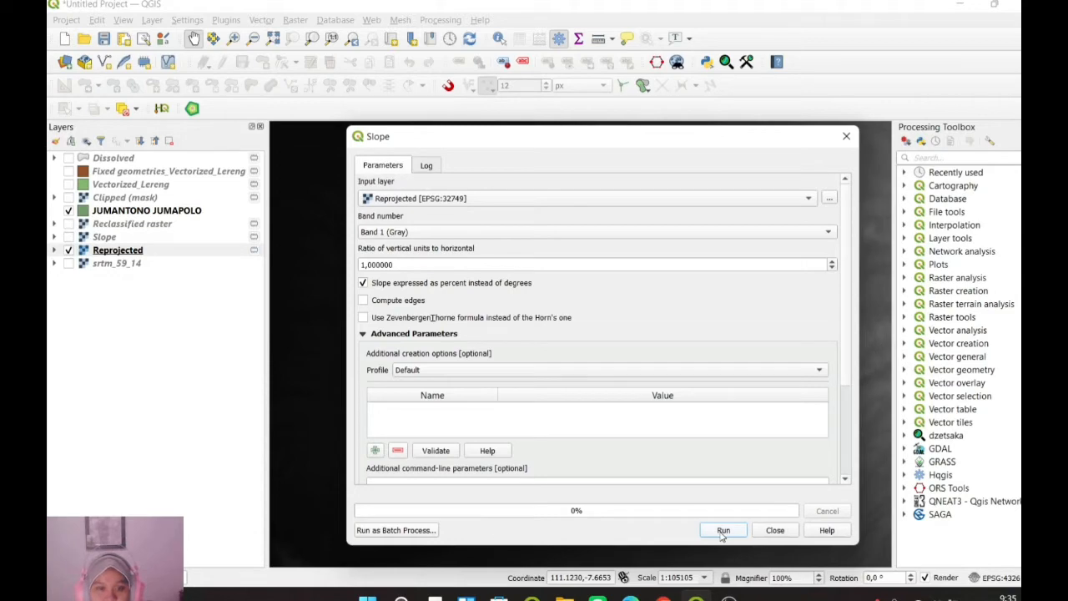
click(846, 138)
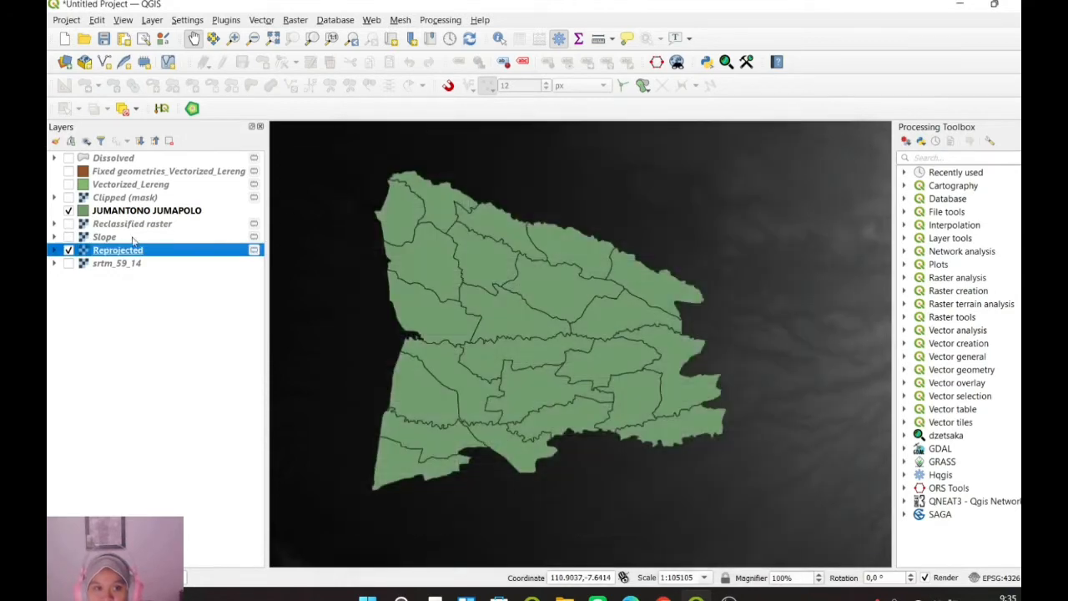
Display the Slope layer instead of the Reprojected layer and examine the slope raster around the JUMANTONO JUMAPOLO area.
click(68, 237)
click(69, 250)
drag(665, 379, 628, 380)
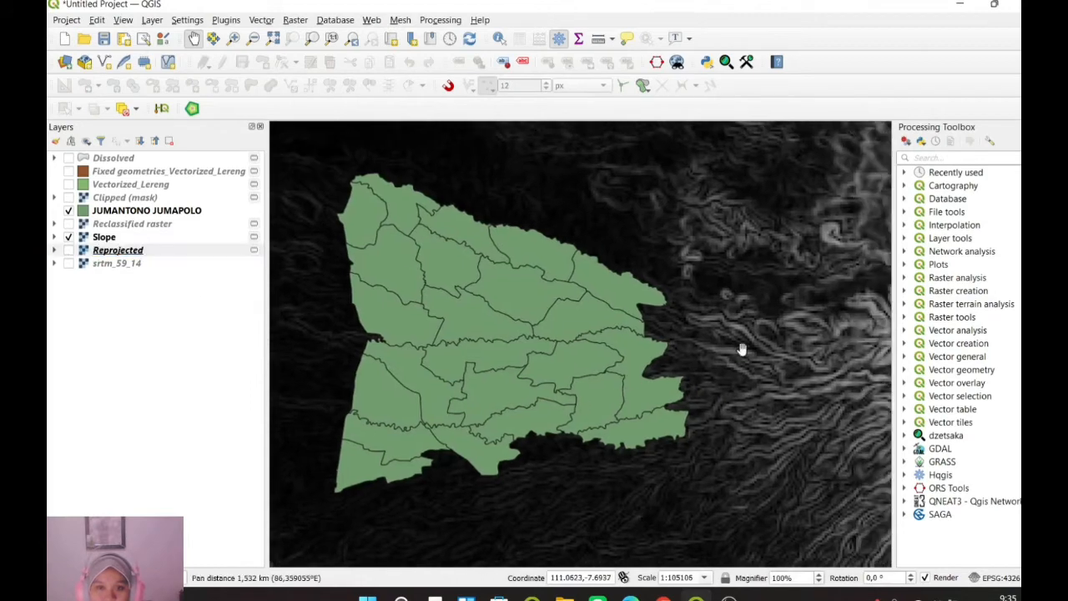
drag(742, 350, 688, 362)
scroll(504, 378, down, 1)
scroll(586, 374, down, 1)
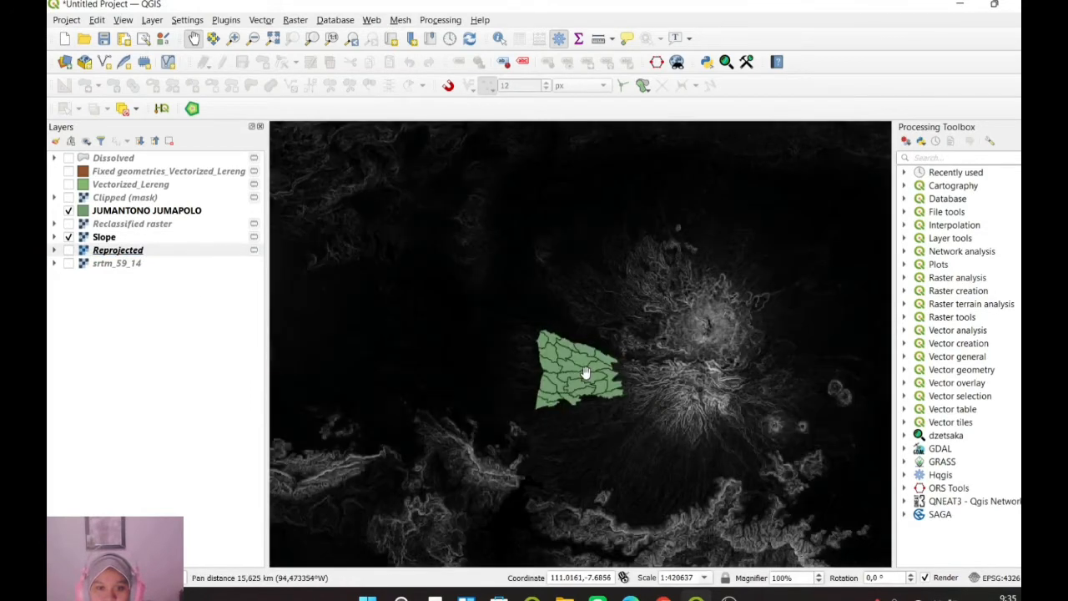
scroll(586, 376, up, 1)
drag(577, 370, 536, 344)
scroll(556, 388, up, 1)
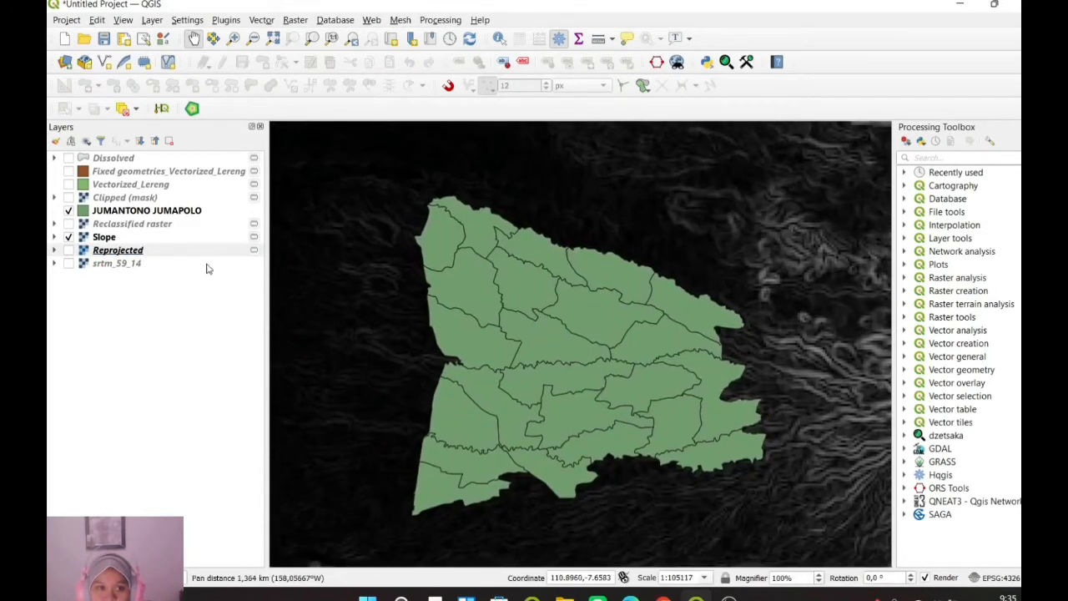
Find the Reclassify by table tool by searching for "reclassify" and open its reclassification table for the Slope layer.
click(177, 240)
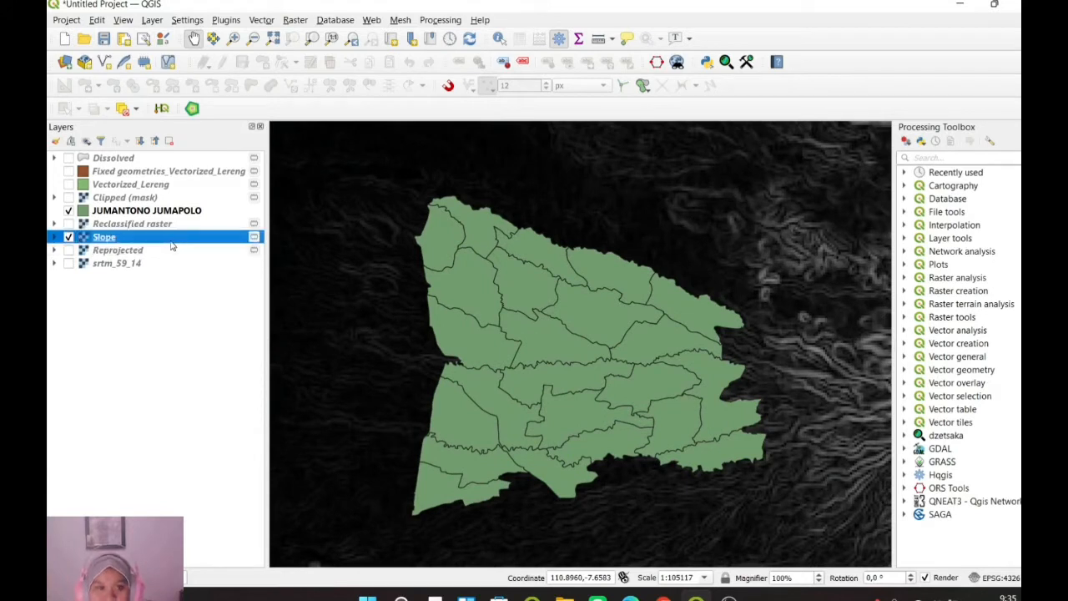
click(1013, 160)
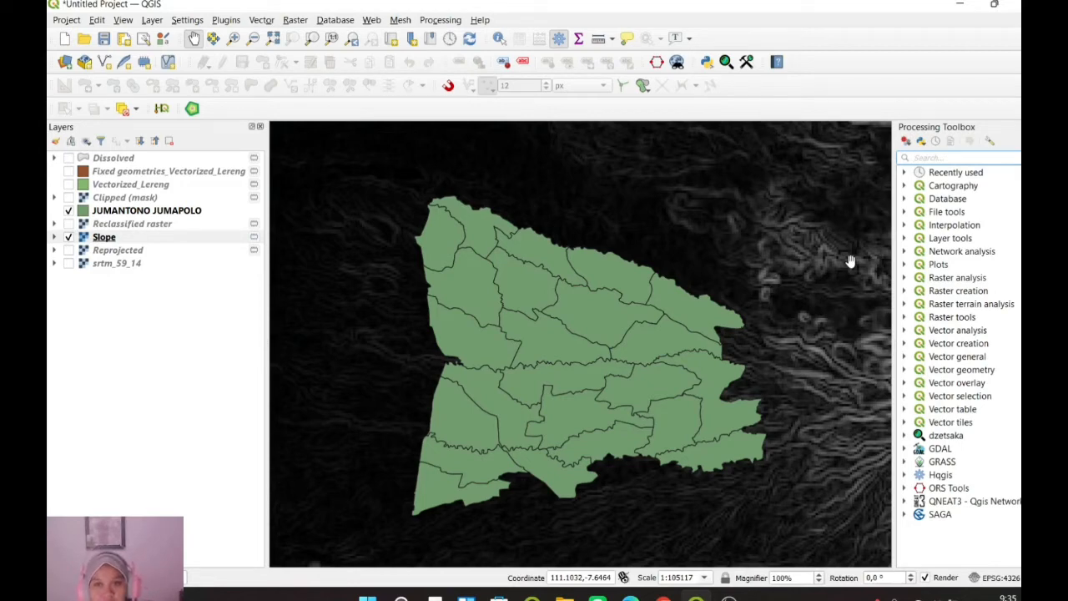
text(rec)
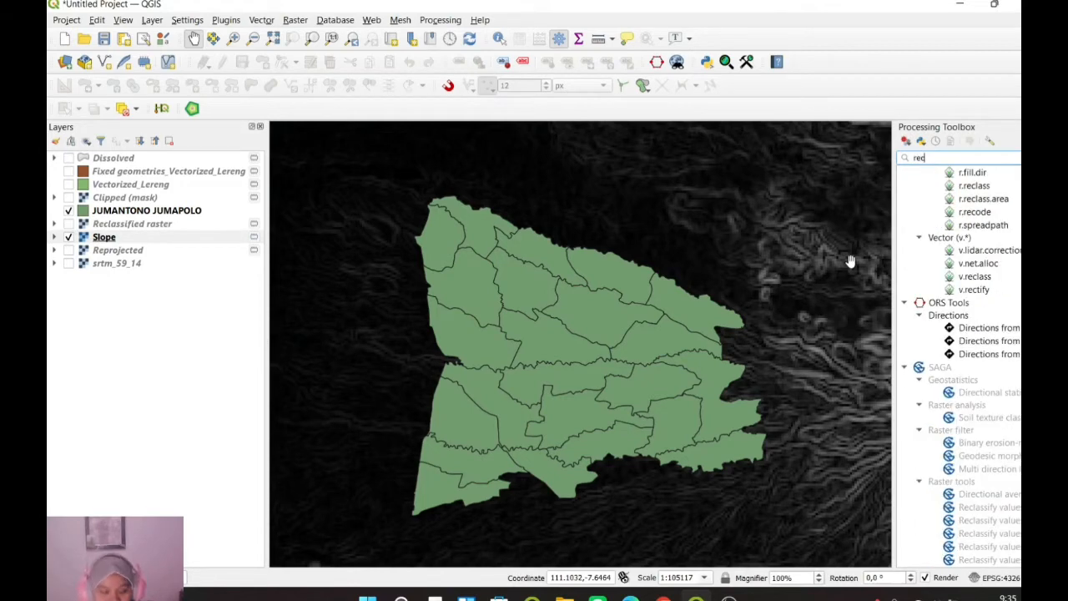
text(lassify)
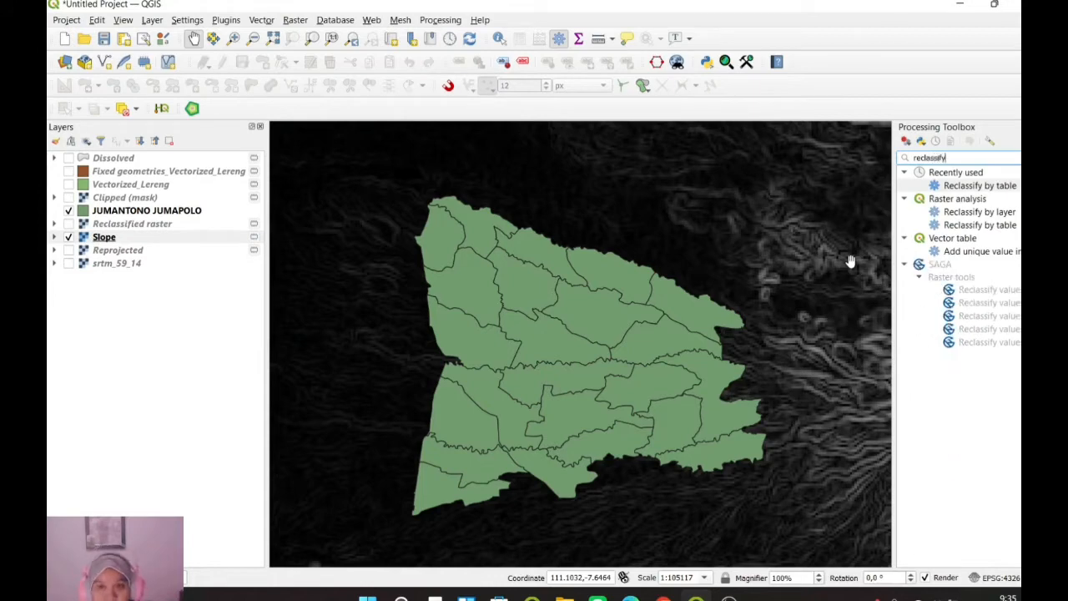
double_click(1007, 187)
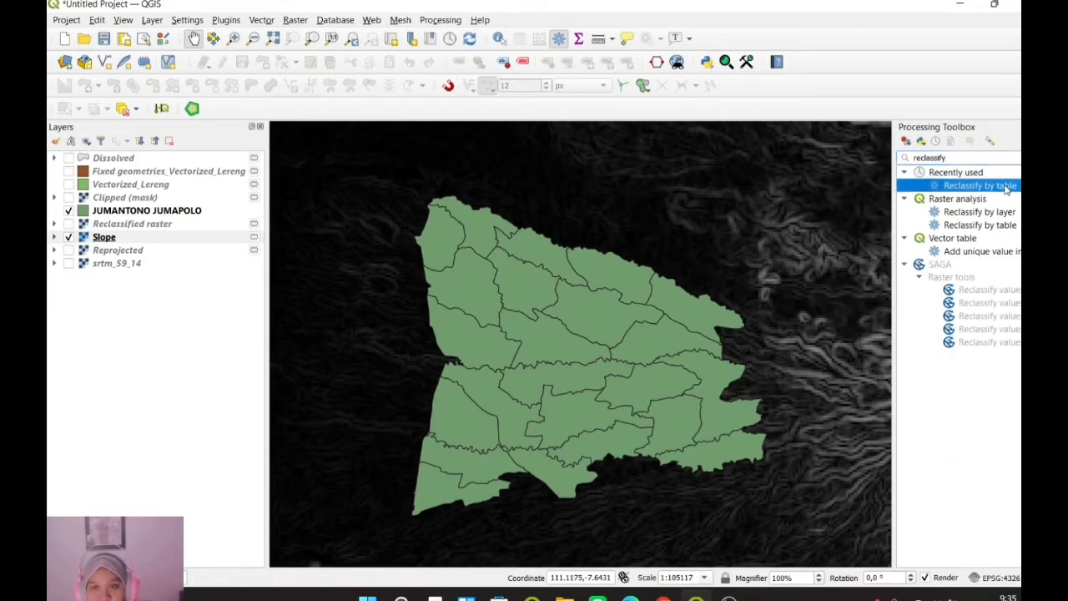
drag(631, 154, 632, 117)
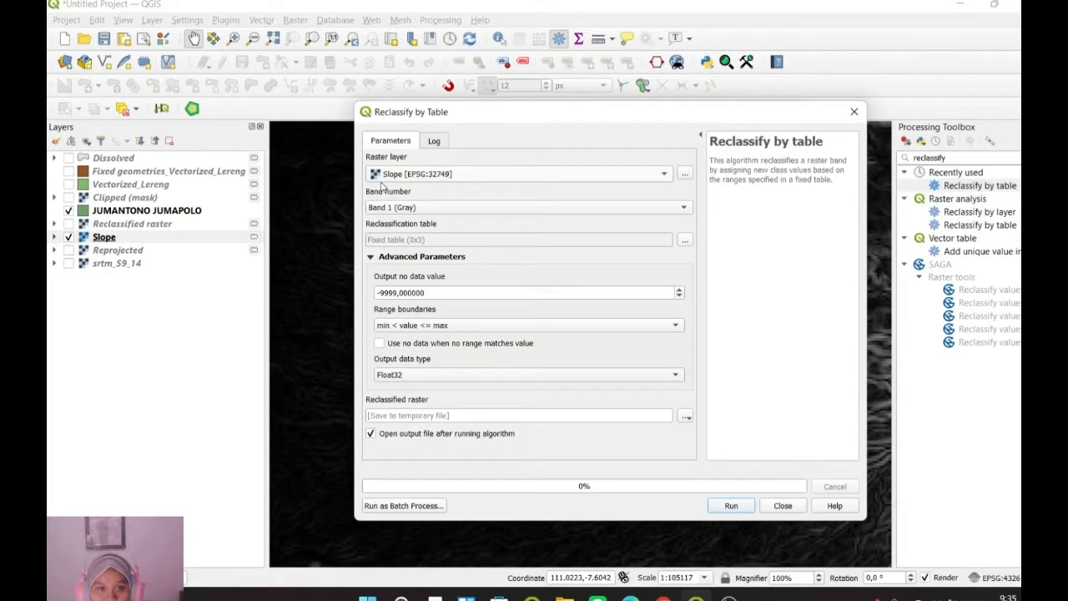
click(684, 239)
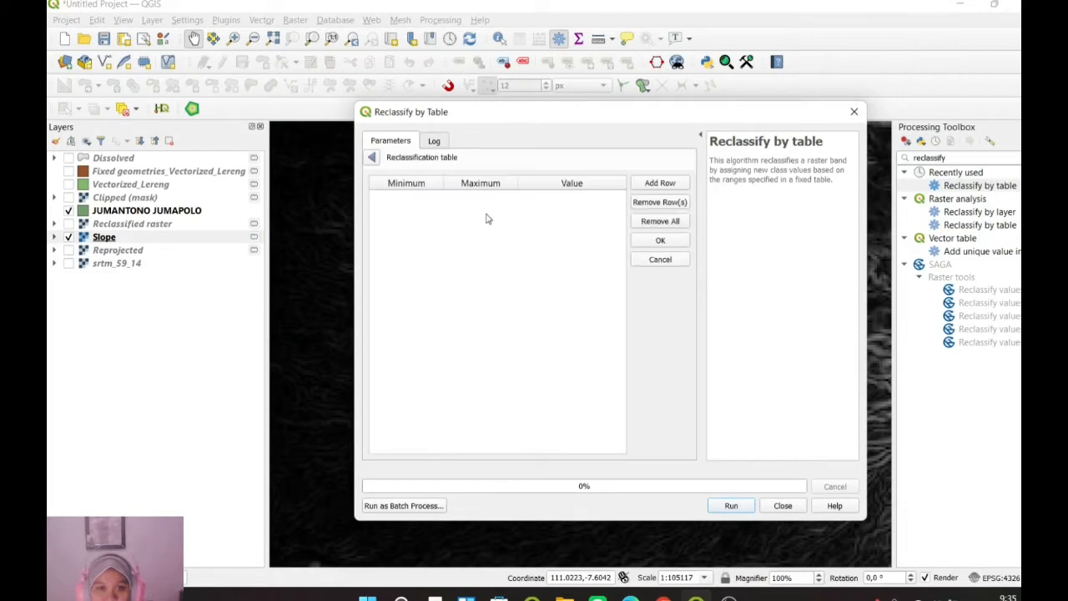
Add five empty rows to the reclassification table.
click(672, 185)
click(672, 185)
click(671, 185)
click(671, 185)
click(671, 185)
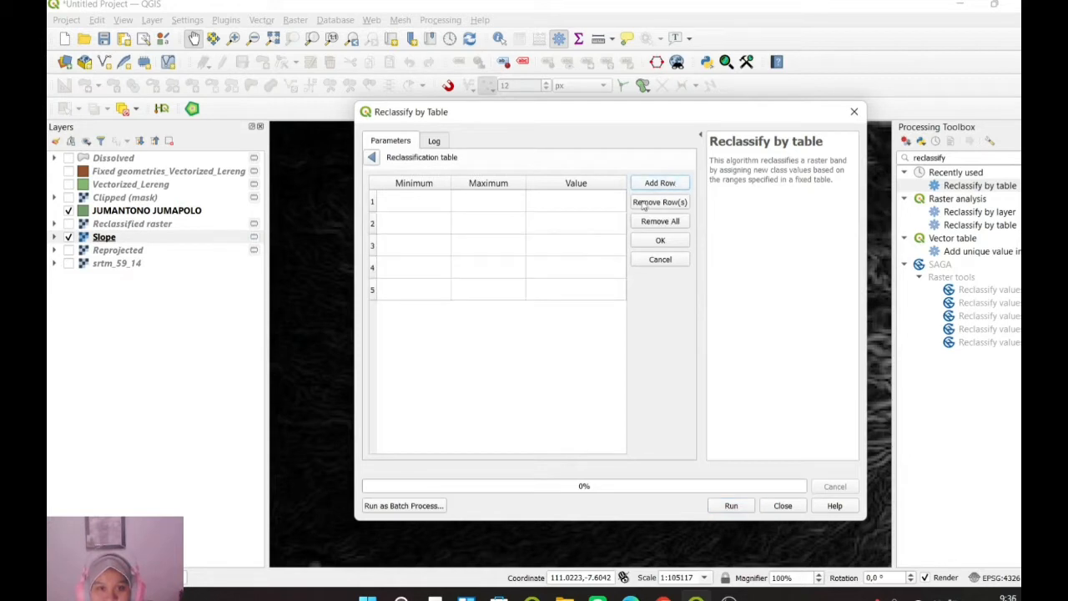
Enter the class values 5, 4, 3, 2 and 1 for rows 1 to 5 of the reclassification table.
click(601, 205)
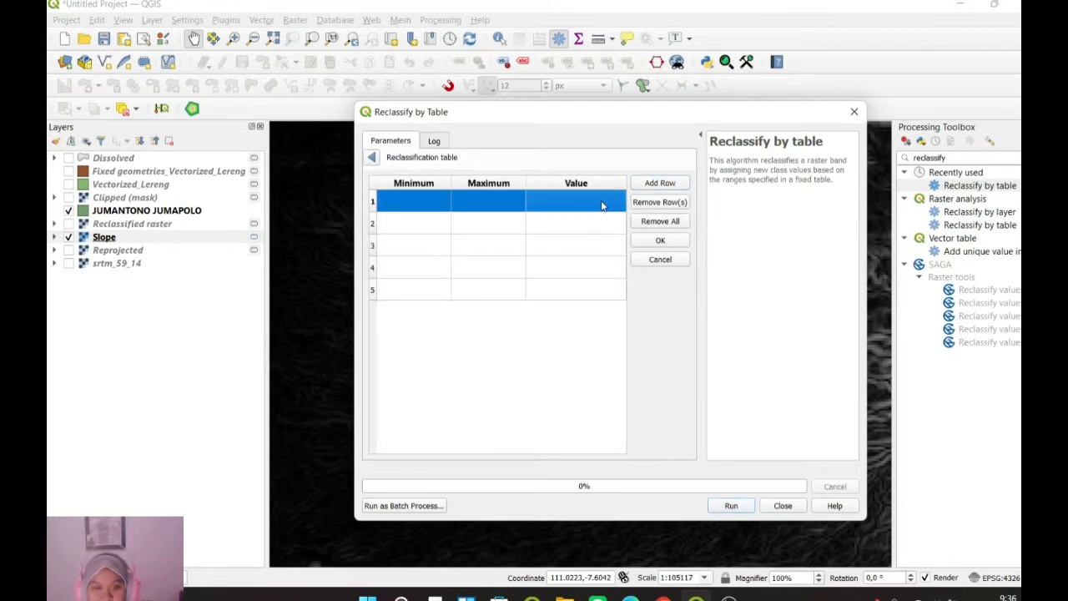
text(5)
key(Down)
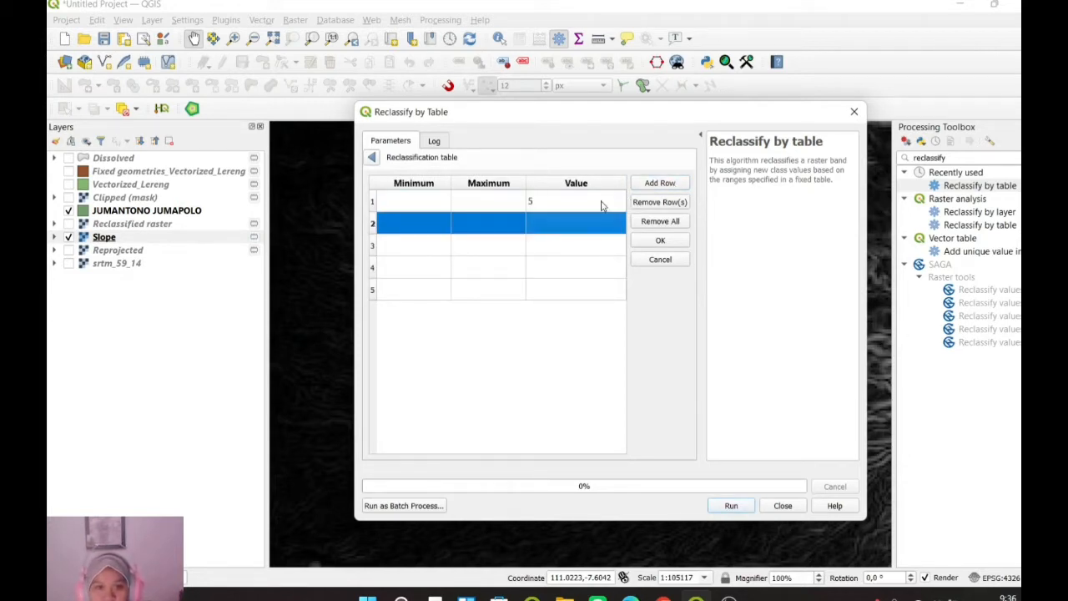
text(4)
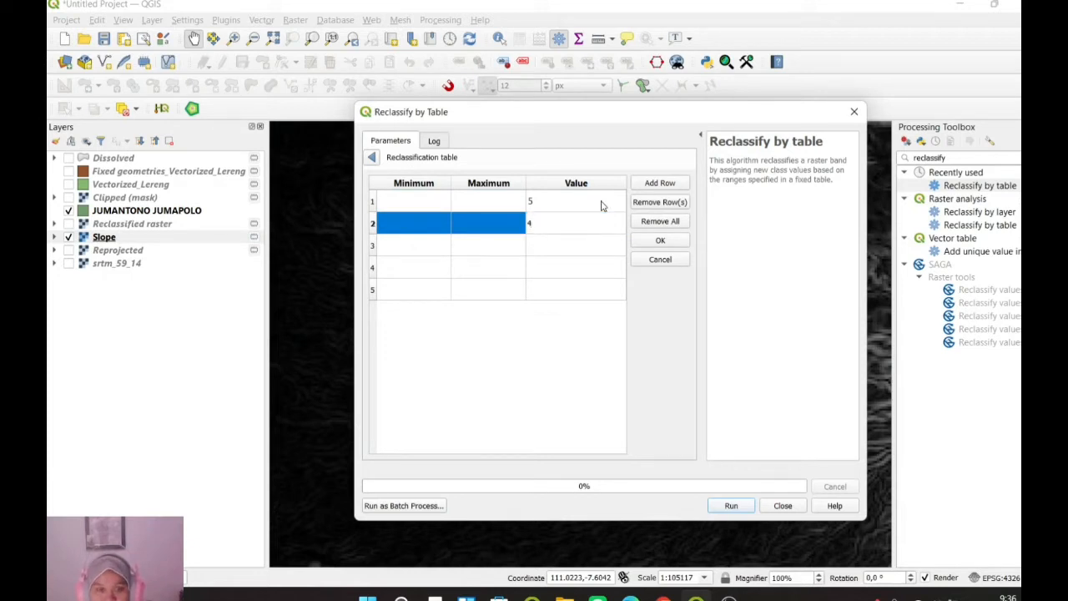
key(Down)
text(3)
key(Down)
text(2)
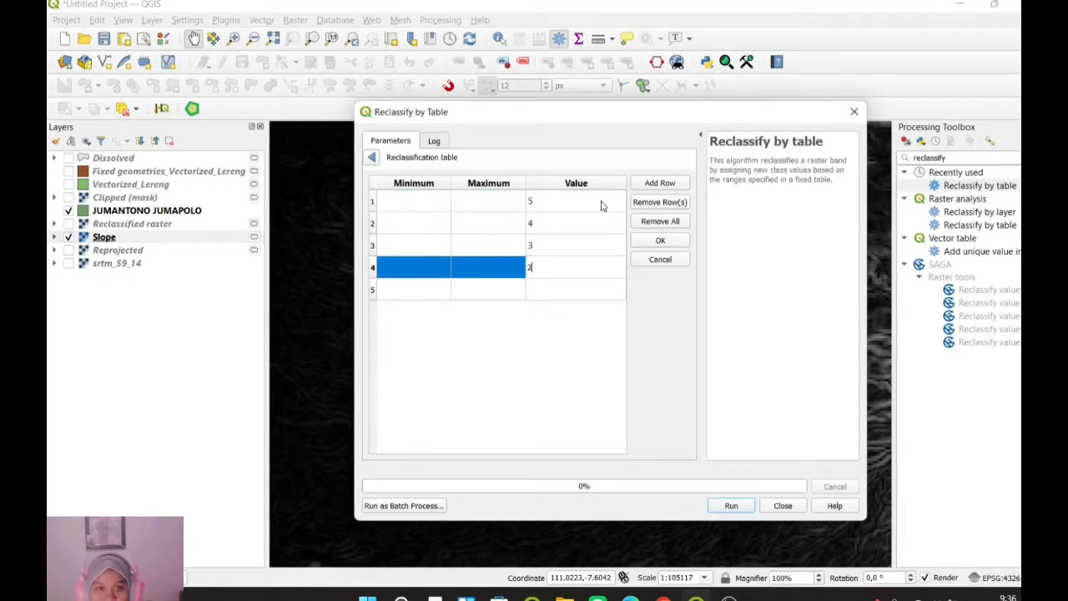
key(Down)
text(1)
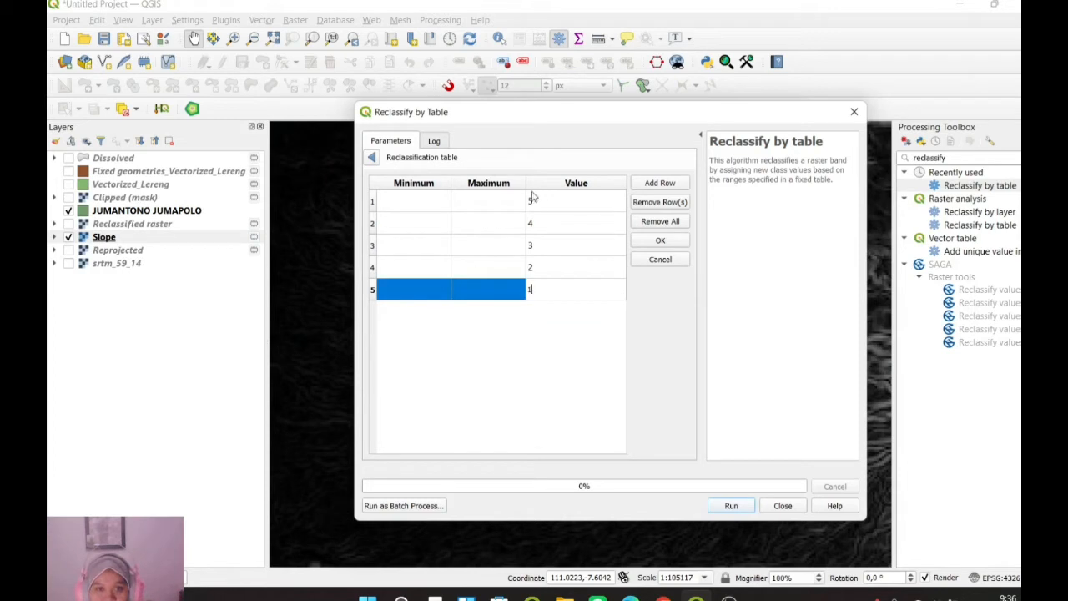
Enter the maximums 2, 5, 15, 40 and 100 for rows 1 to 5 of the reclassification table.
click(506, 202)
text(2)
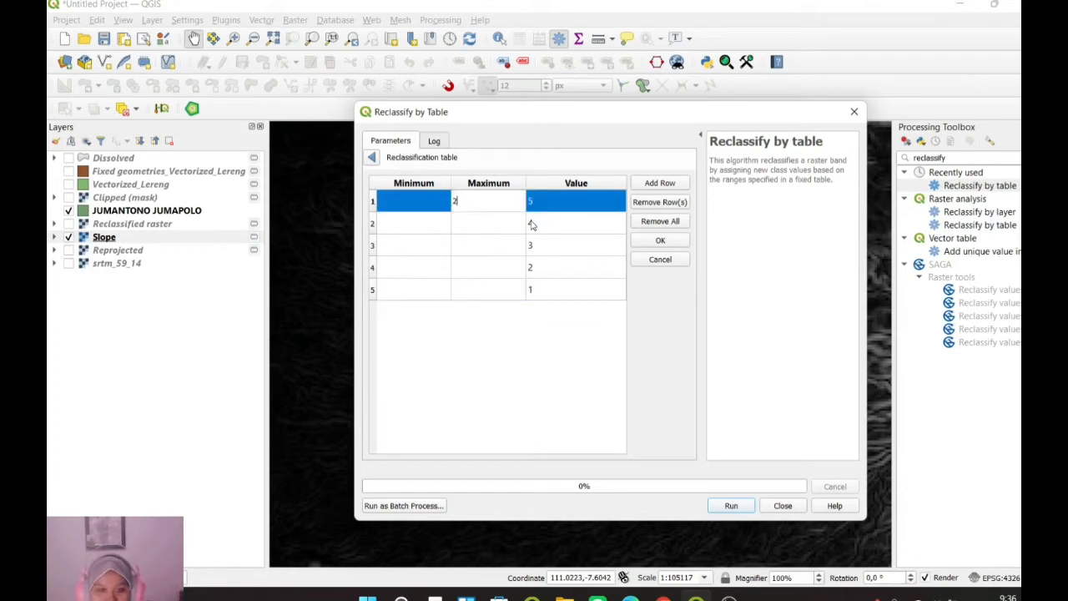
key(Down)
text(5)
key(Down)
text(15)
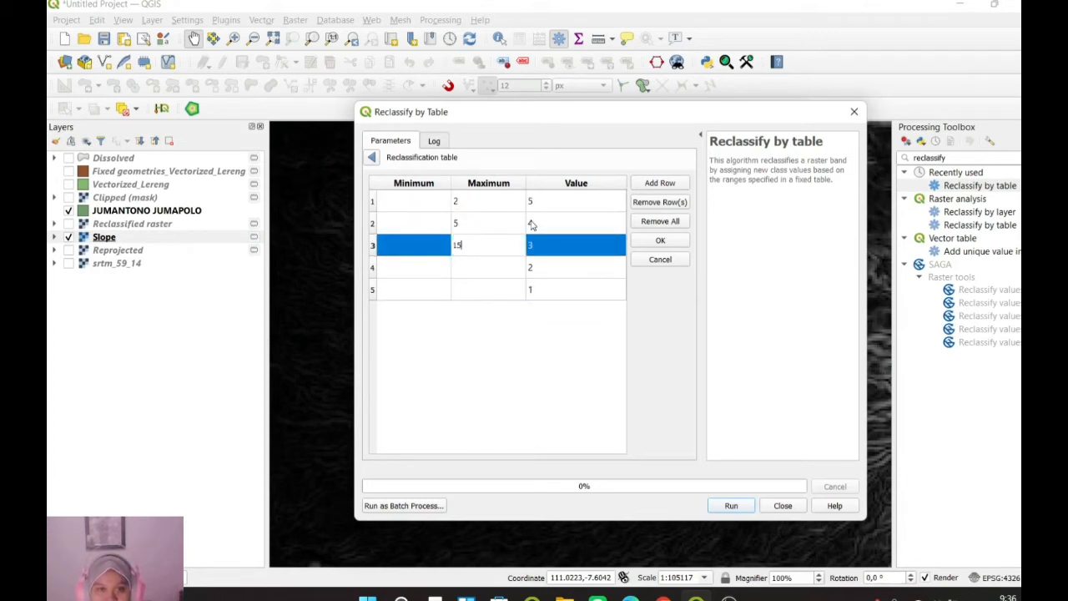
key(Down)
text(4)
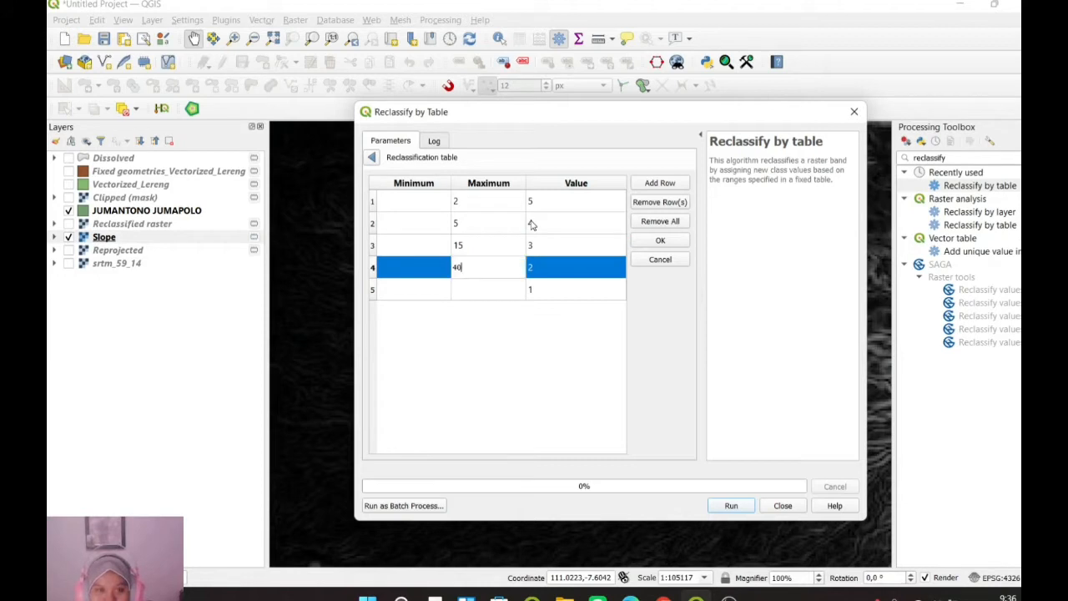
key(Down)
text(10)
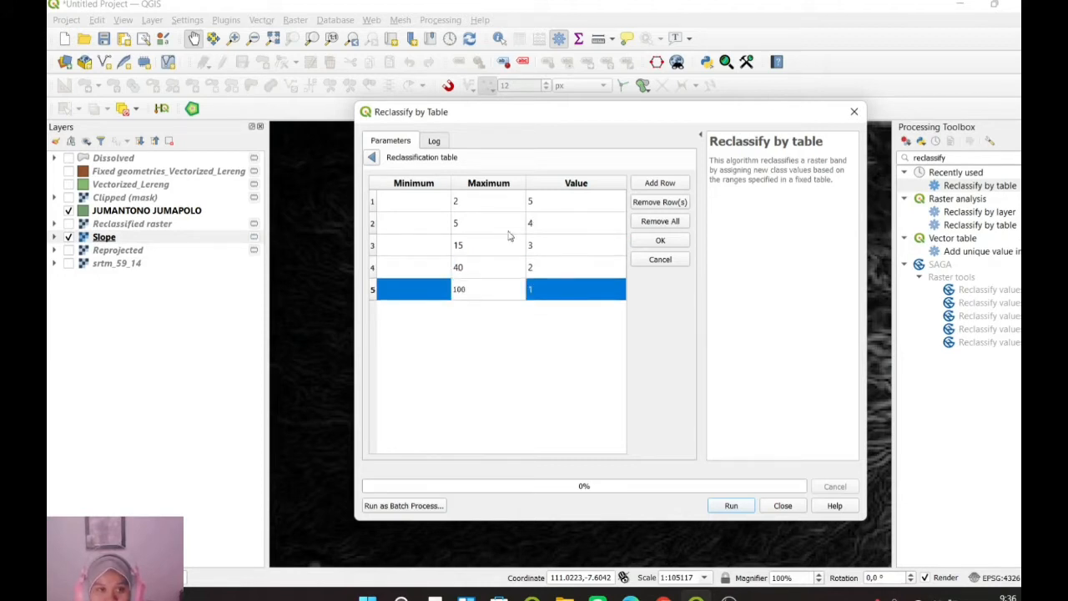
Check the Slope layer's value range in its legend and enter the minimums 0, 2 and 3 for the first three rows.
click(55, 237)
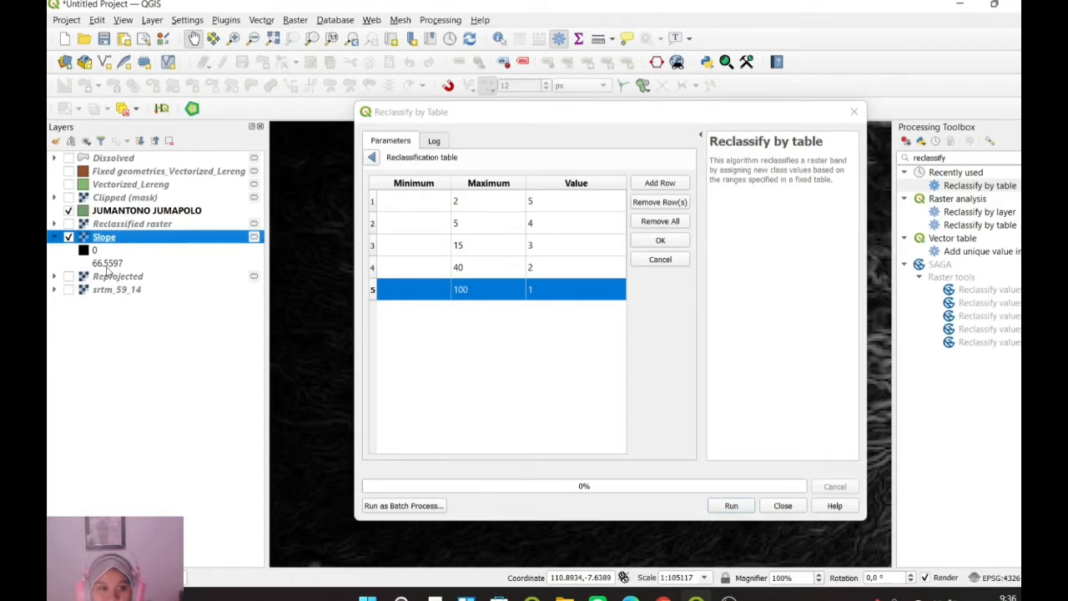
click(414, 205)
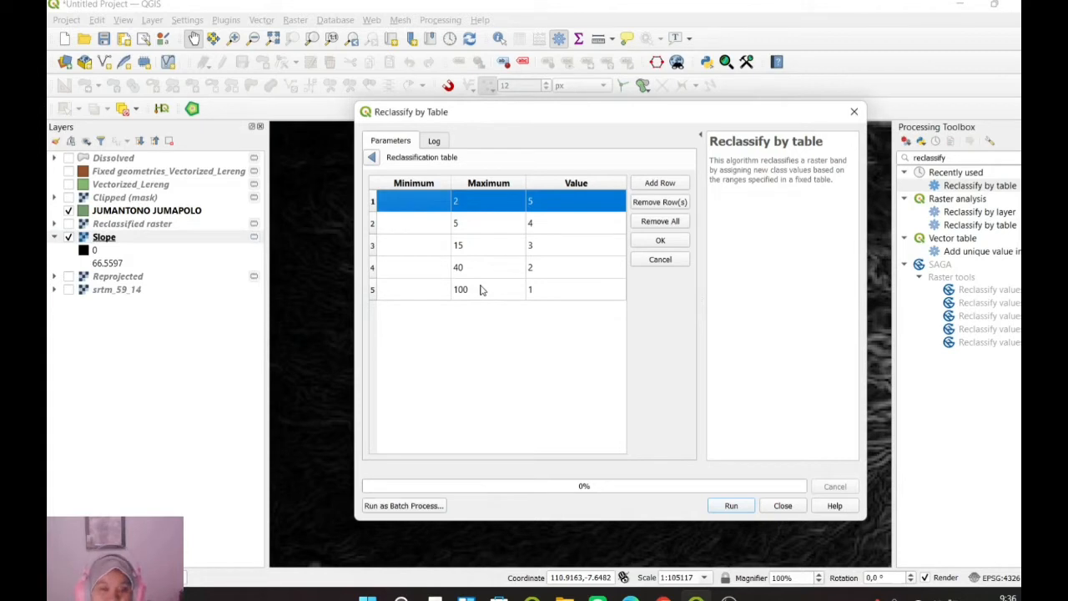
text(0)
key(Down)
text(2)
key(Down)
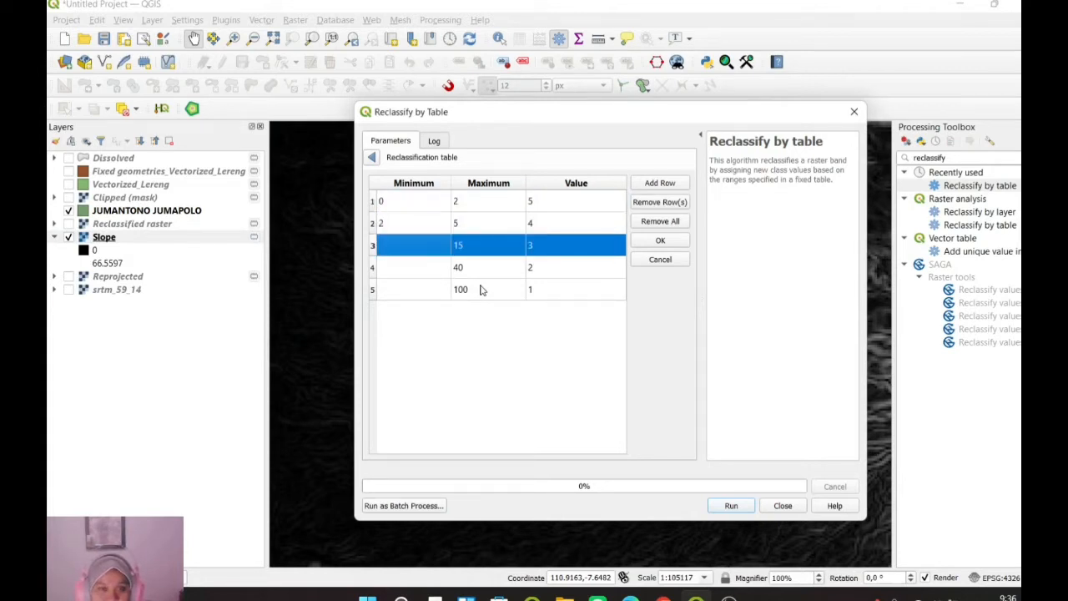
text(3)
key(Down)
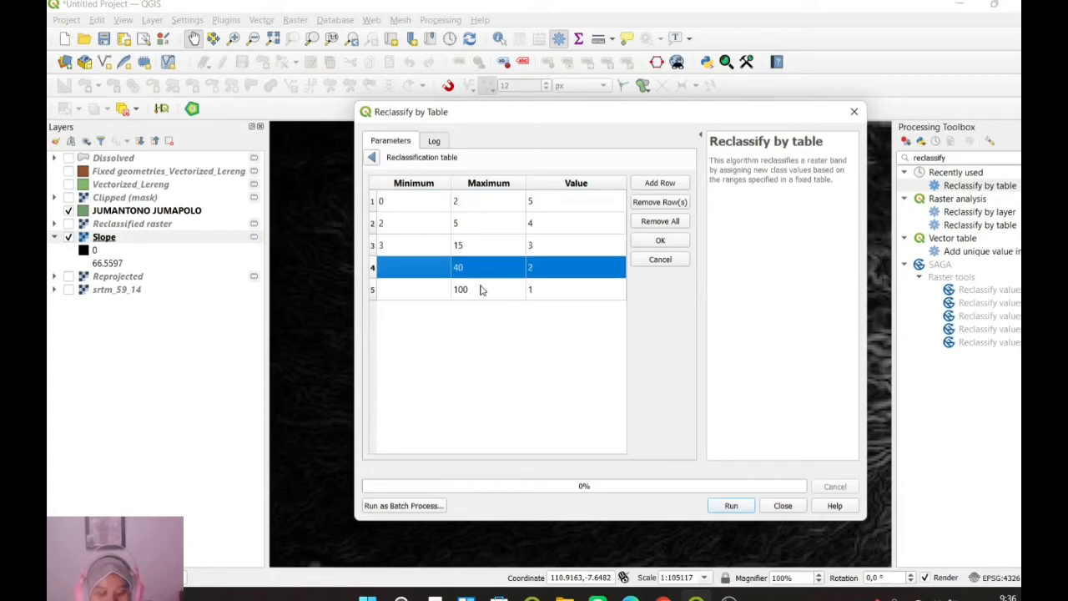
Set the minimums of rows 3, 4 and 5 to 5, 15 and 40, and accept the reclassification table.
click(439, 251)
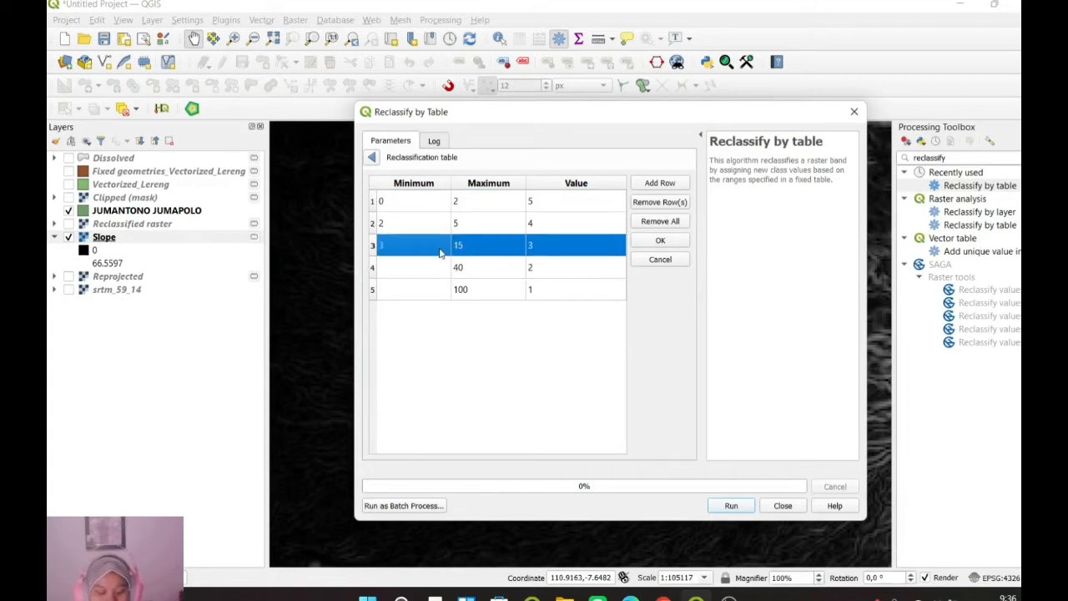
text(5)
key(Down)
text(15)
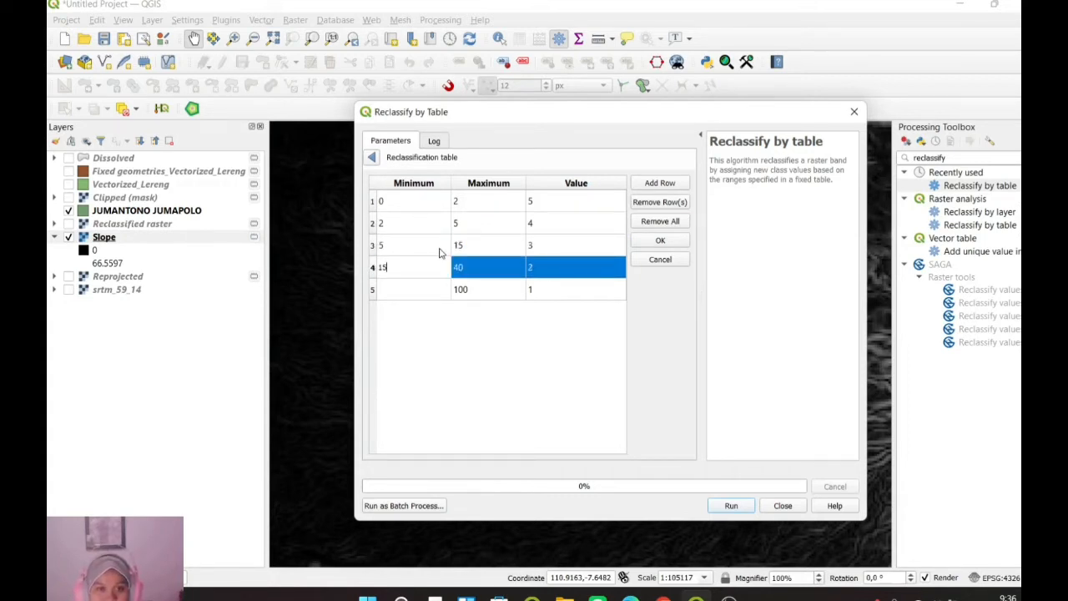
key(Down)
text(4)
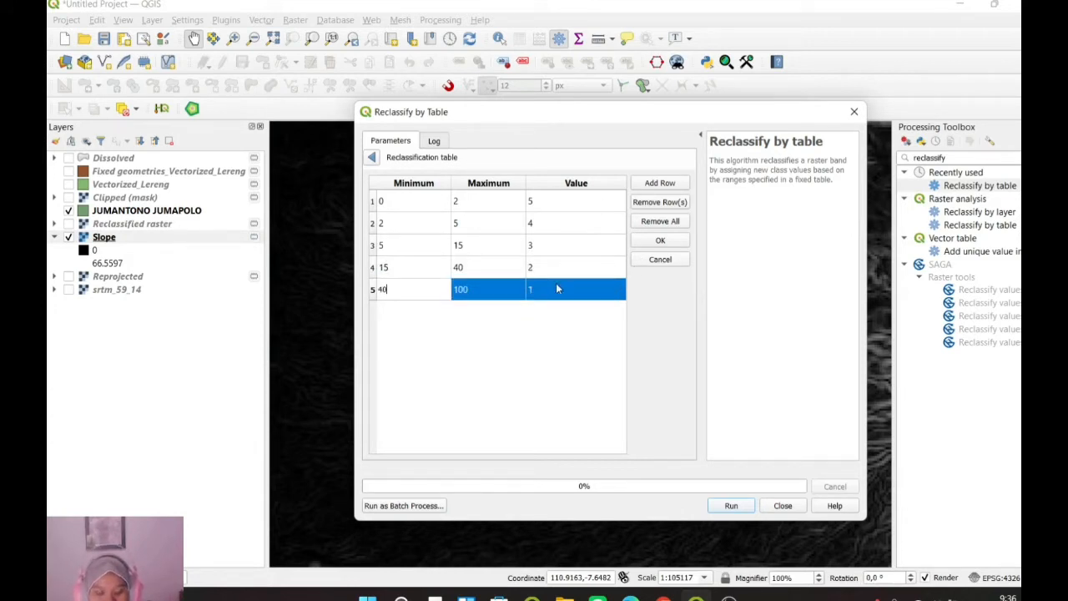
click(672, 240)
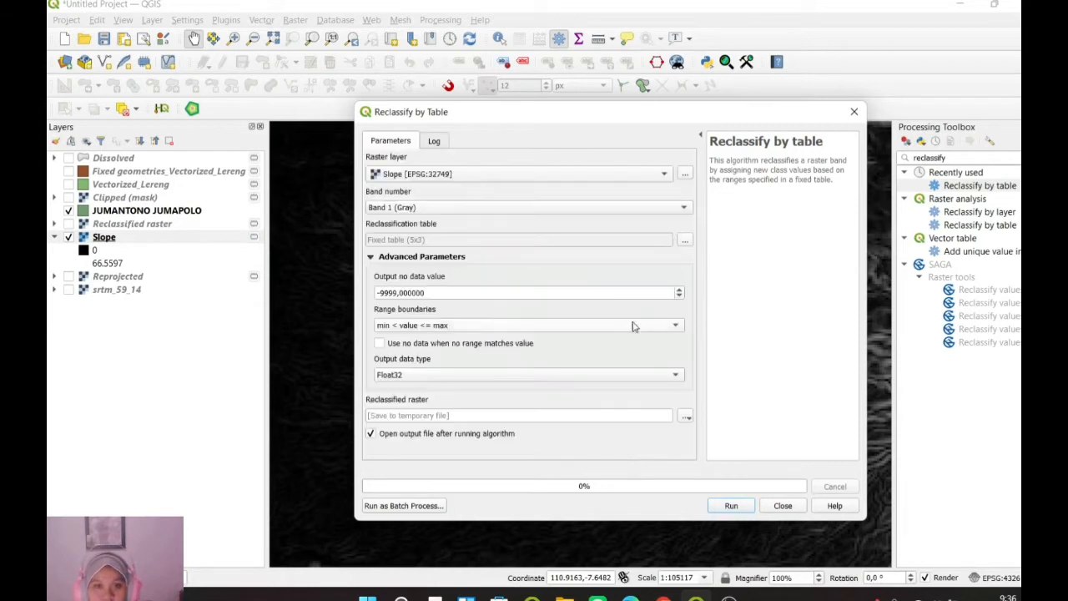
Set the range boundaries to min <= value < max and close Reclassify by Table without running it.
drag(598, 103, 597, 81)
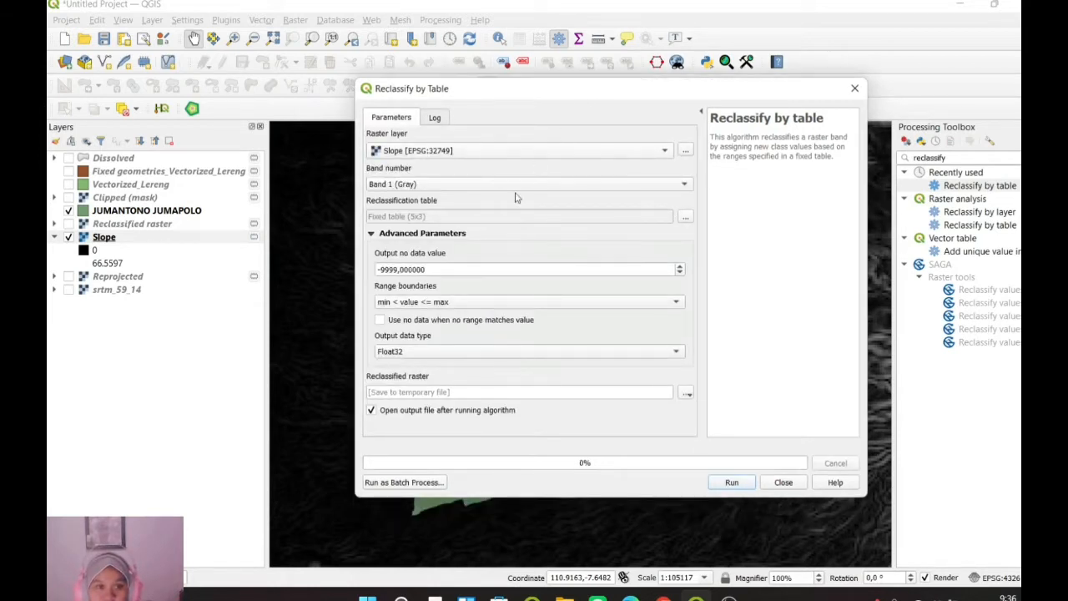
click(493, 304)
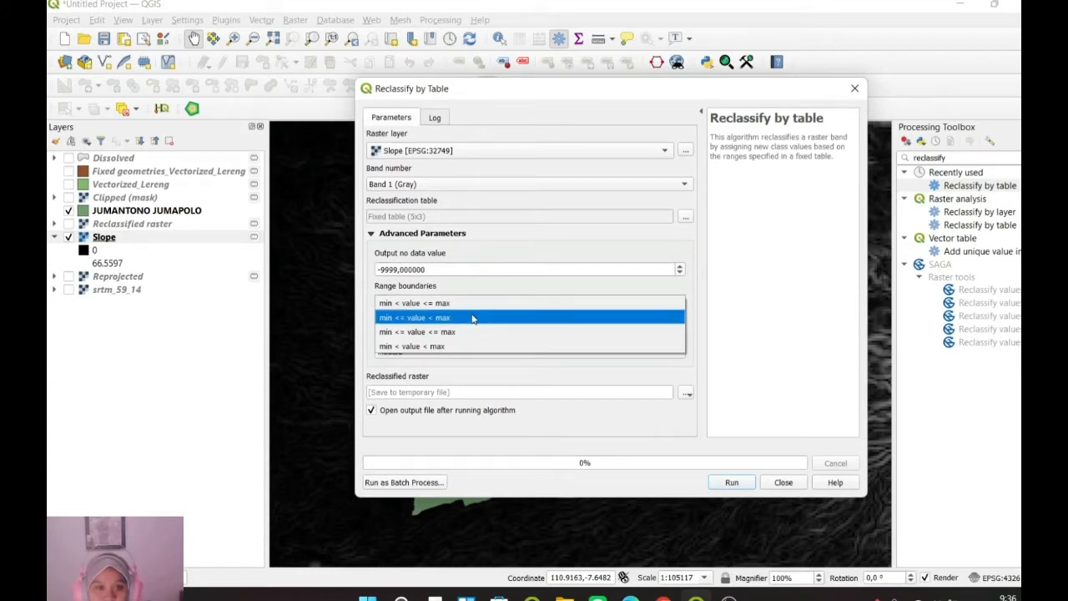
click(473, 318)
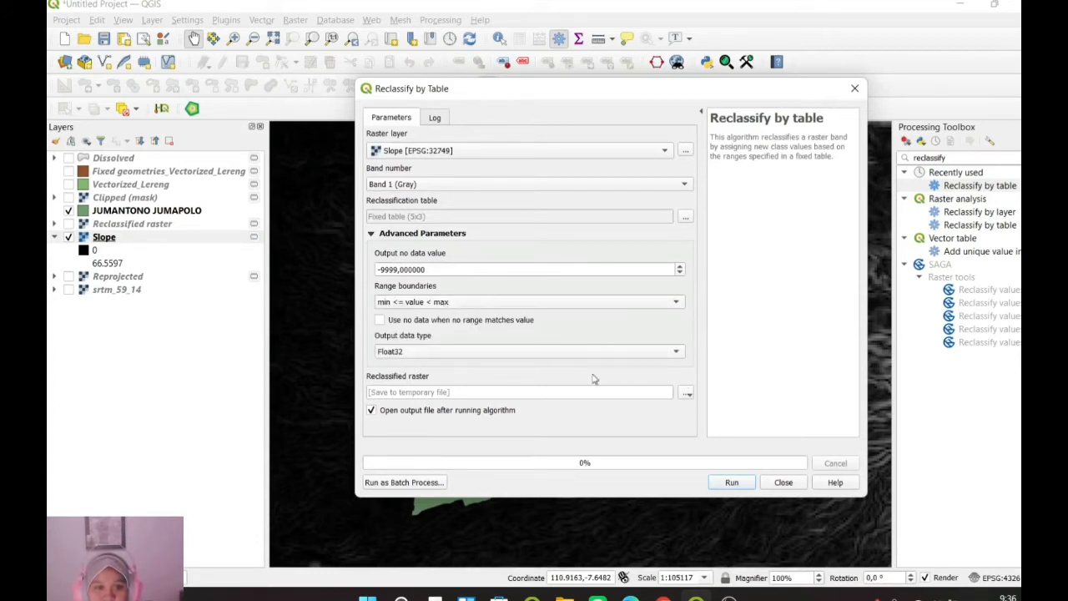
click(854, 87)
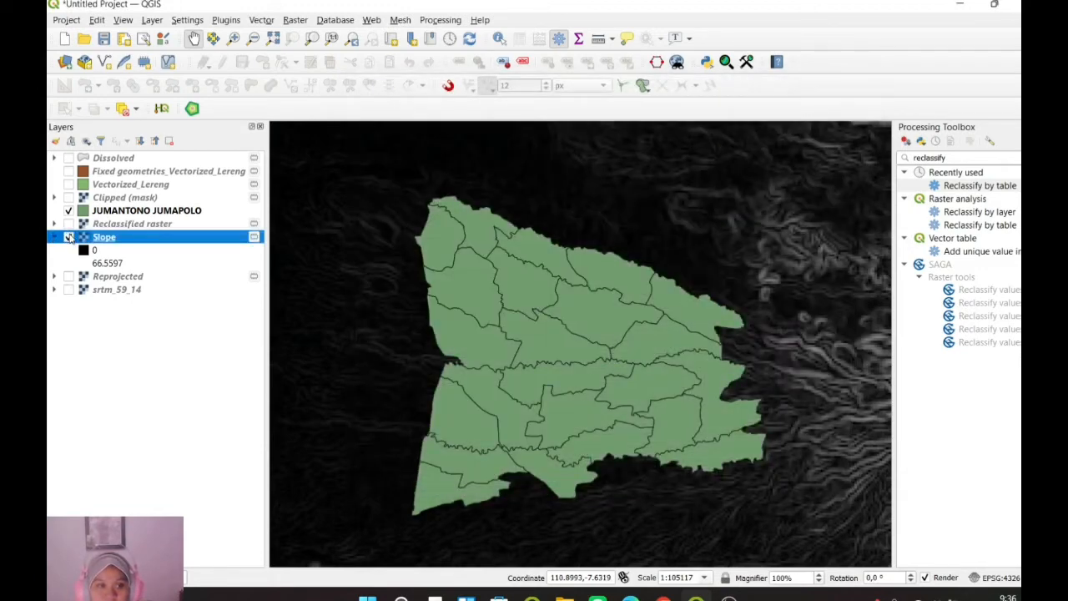
Display the Reclassified raster together with the Slope layer, make it the active layer and examine it around the JUMANTONO JUMAPOLO area.
click(69, 237)
click(69, 224)
click(68, 237)
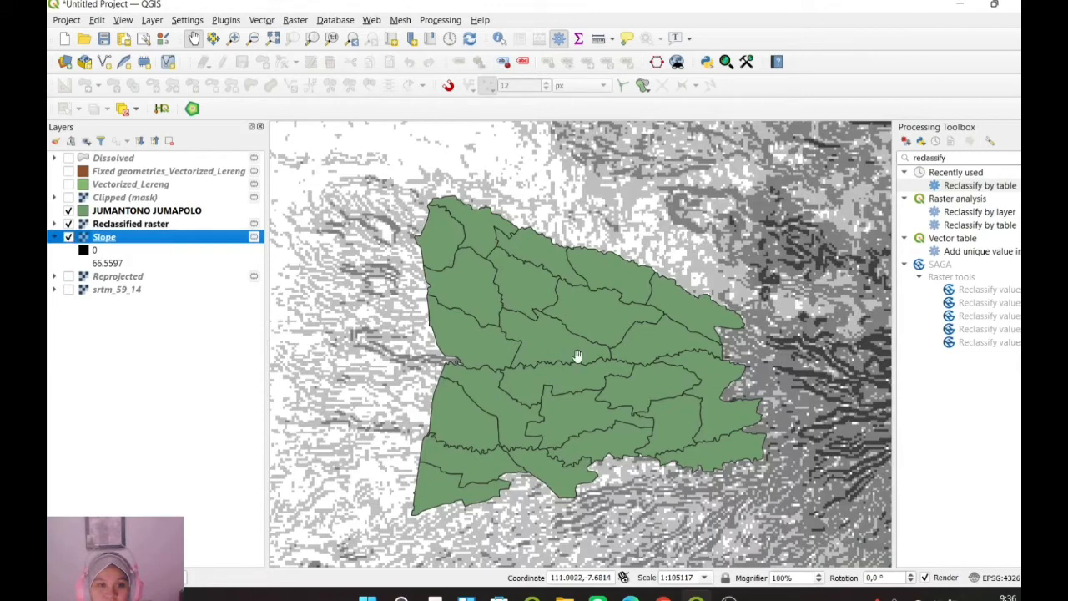
drag(576, 356, 568, 336)
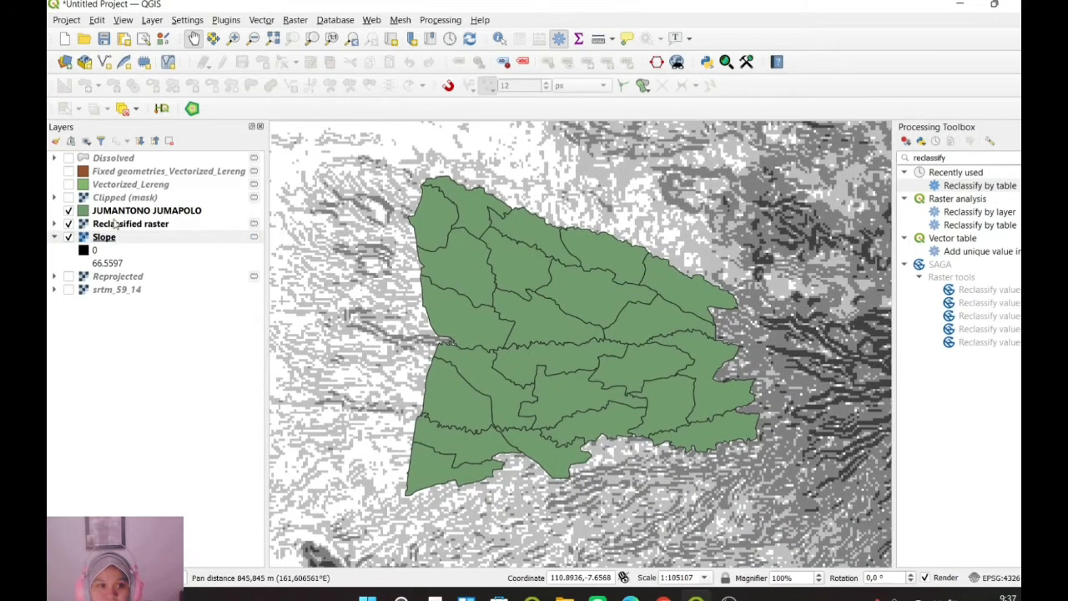
click(124, 223)
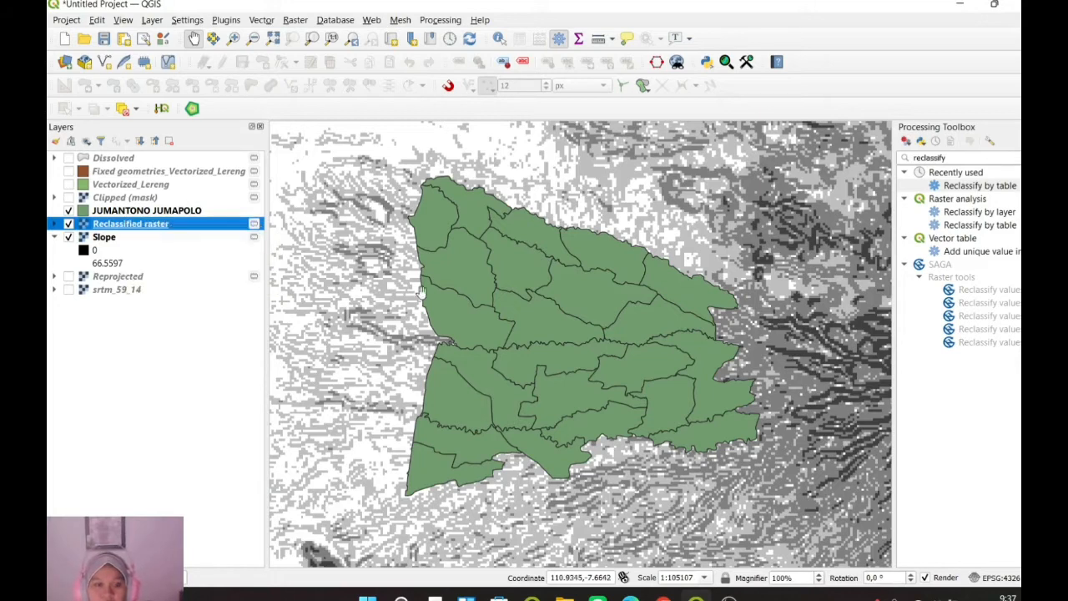
drag(508, 326, 501, 335)
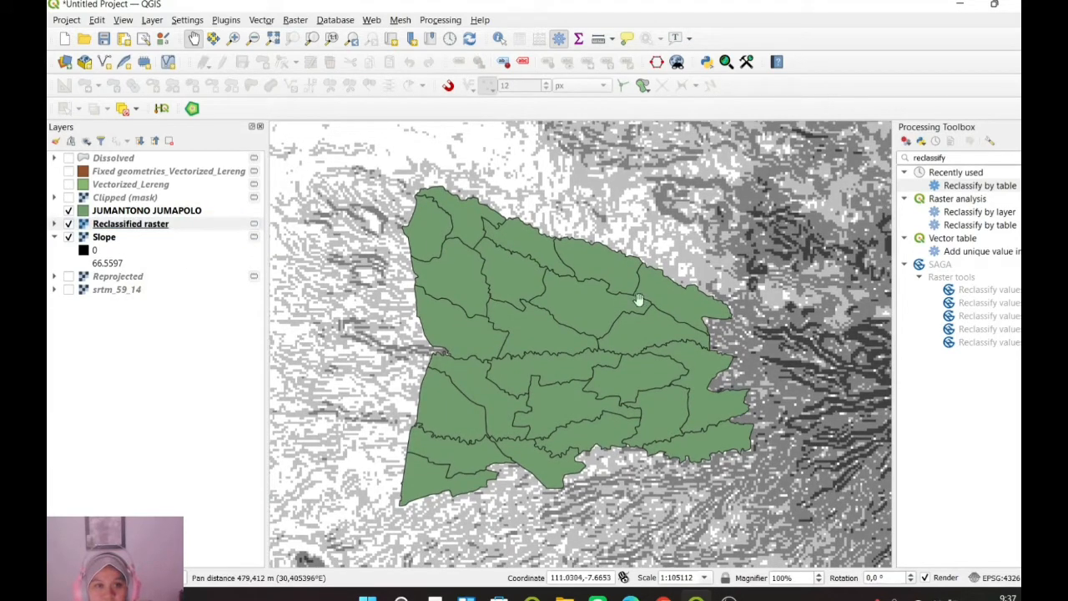
Start Clip Raster by Mask Layer for the Reclassified raster with JUMANTONO JUMAPOLO as the mask layer.
click(291, 19)
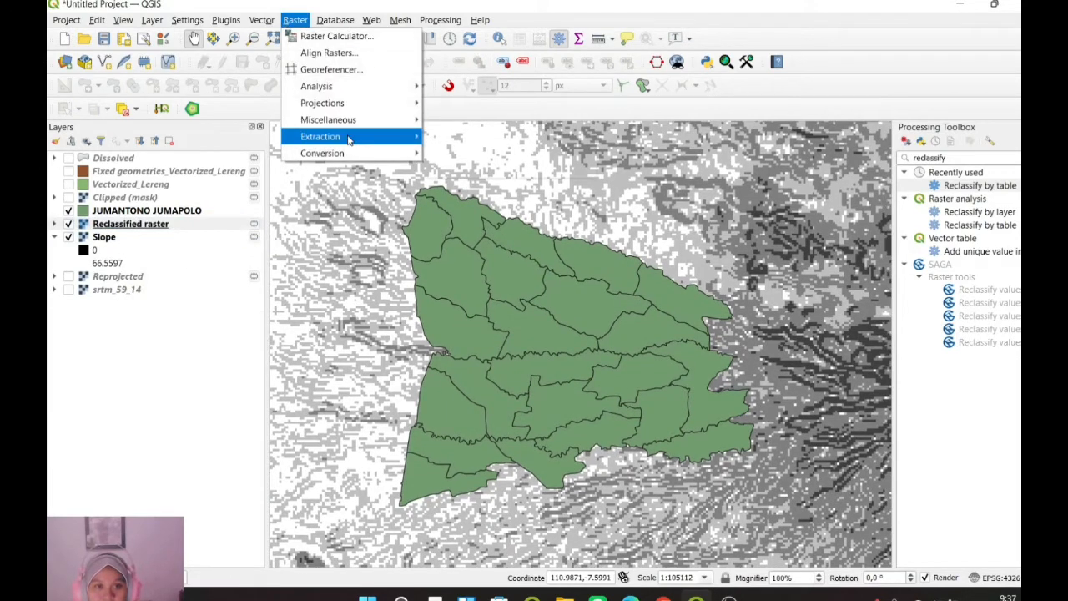
mouse_move(349, 140)
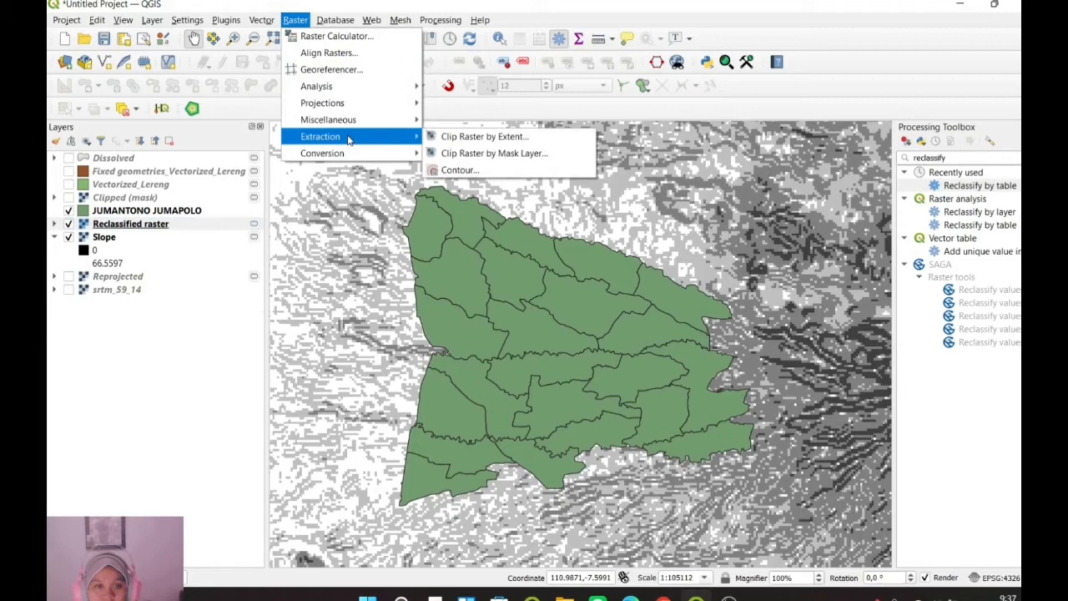
click(538, 155)
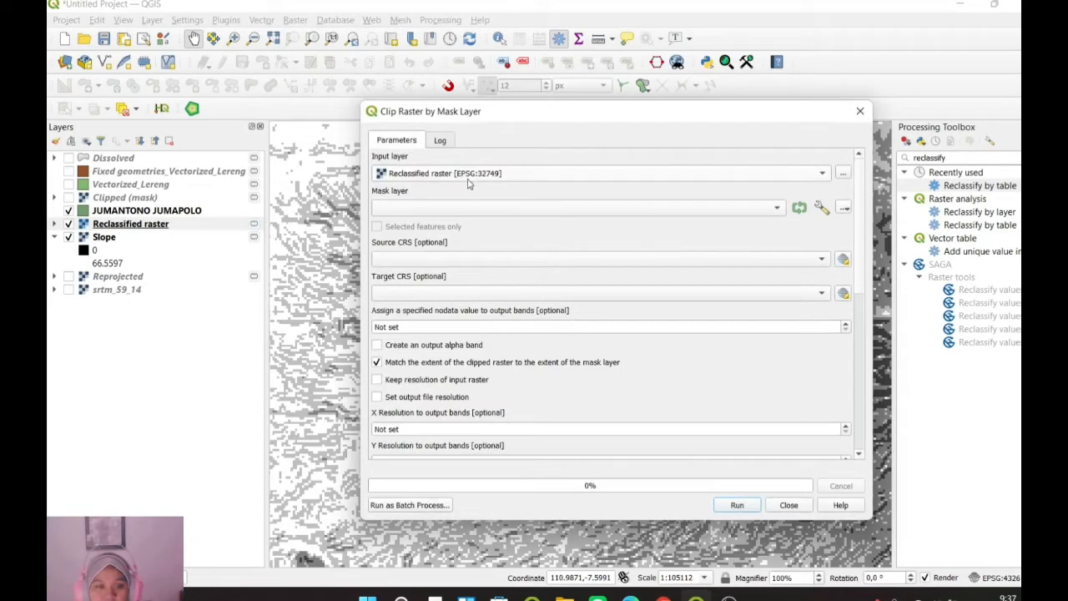
click(590, 210)
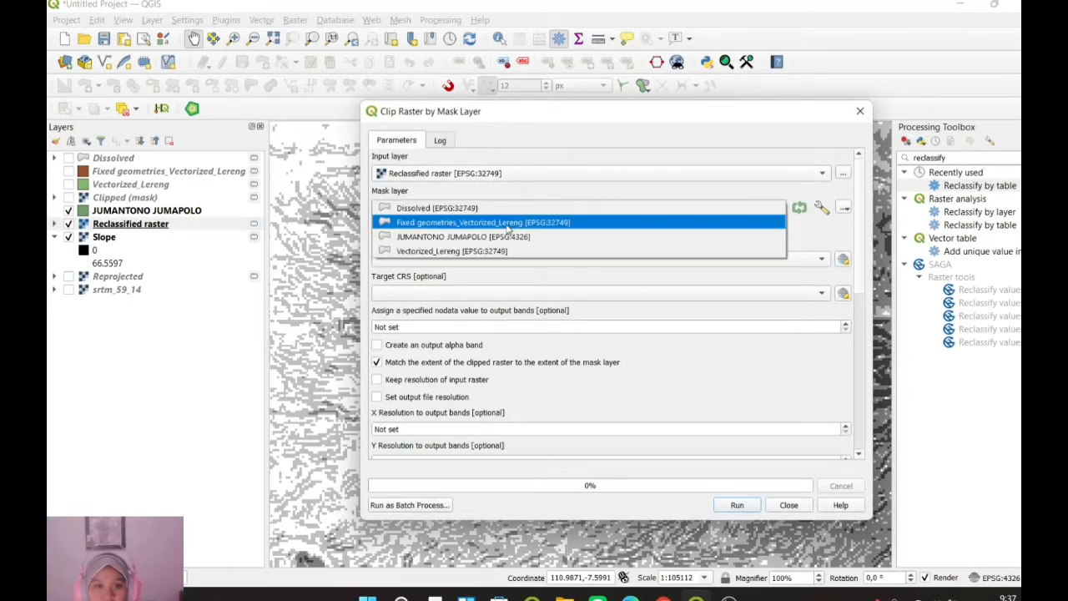
click(502, 238)
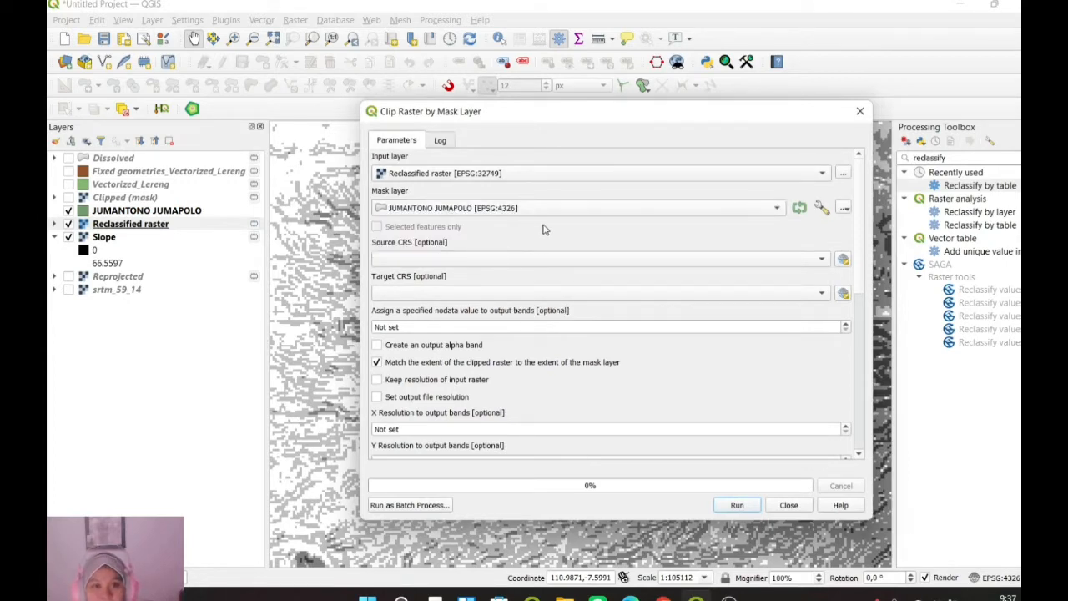
Set the clip's source CRS to EPSG:32749 - WGS 84 / UTM zone 49S and leave the target CRS empty.
click(515, 257)
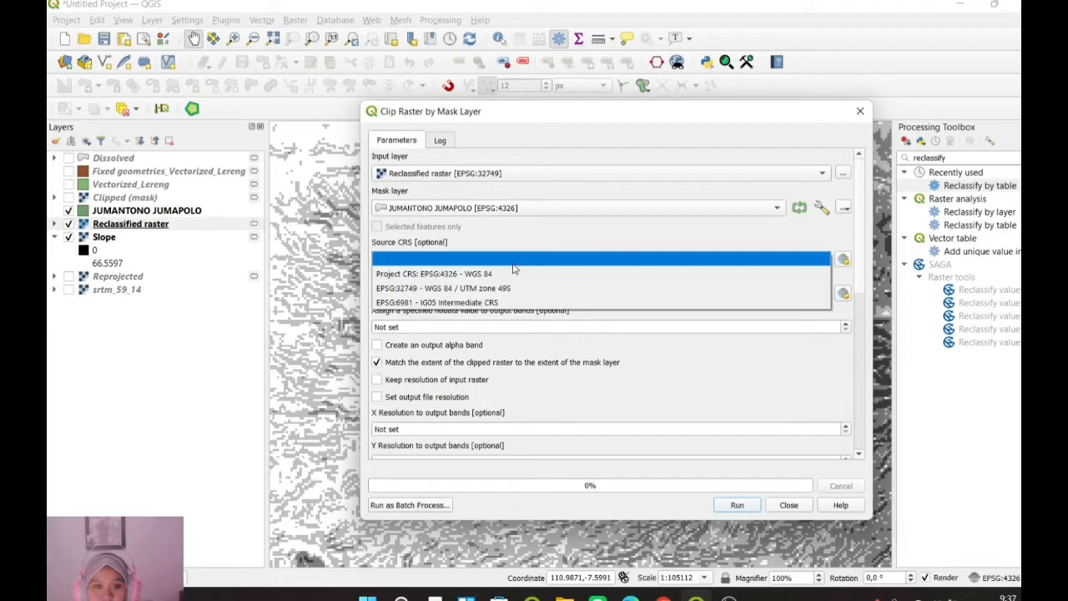
click(565, 298)
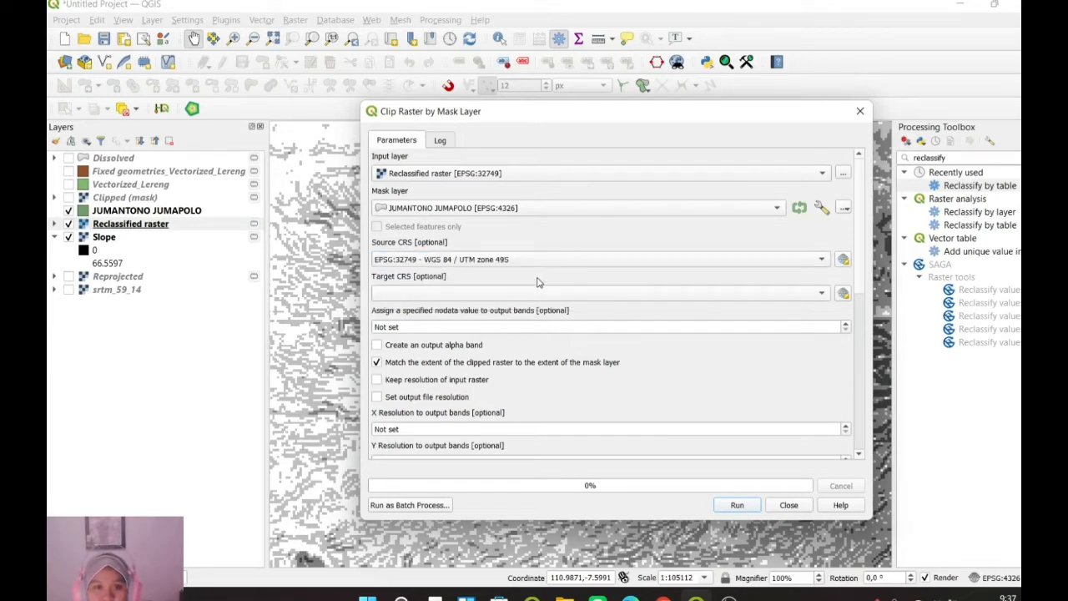
click(477, 293)
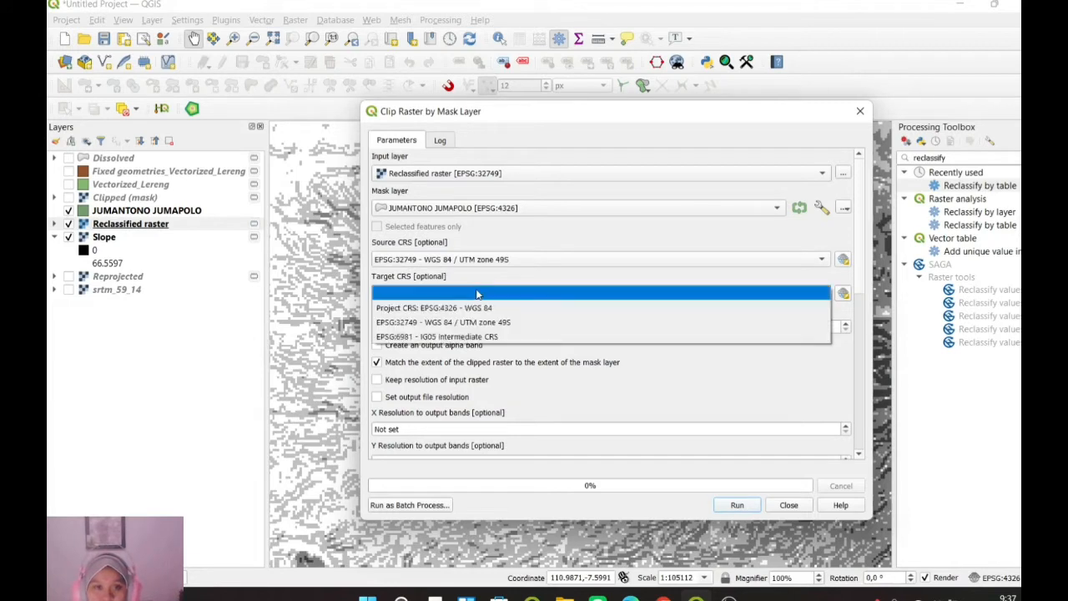
click(590, 265)
click(590, 260)
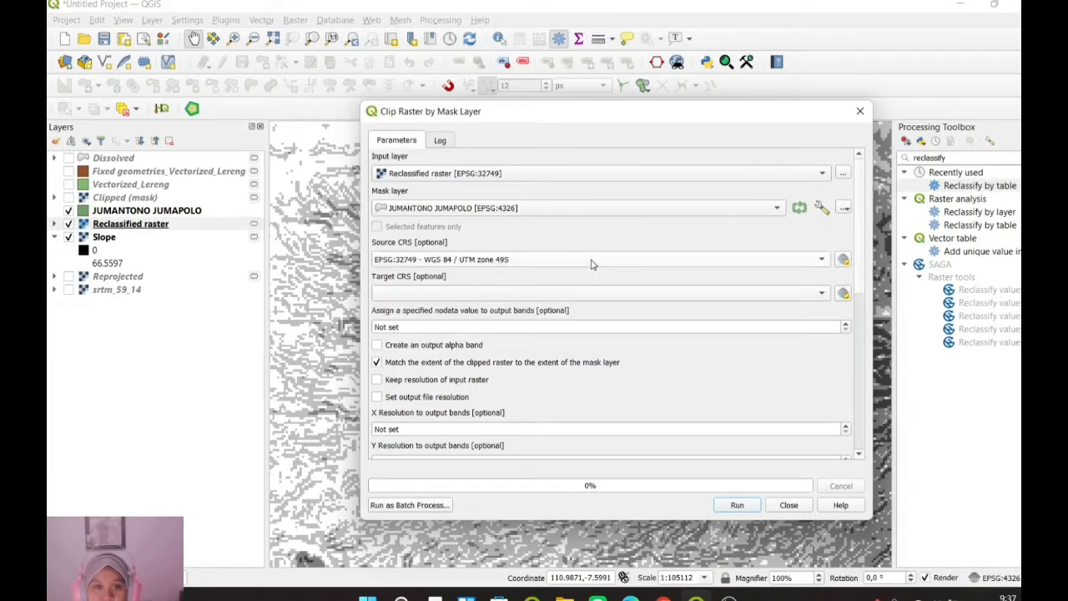
Set the clip's target CRS to EPSG:32749 - WGS 84 / UTM zone 49S and close Clip Raster by Mask Layer without running it.
click(575, 293)
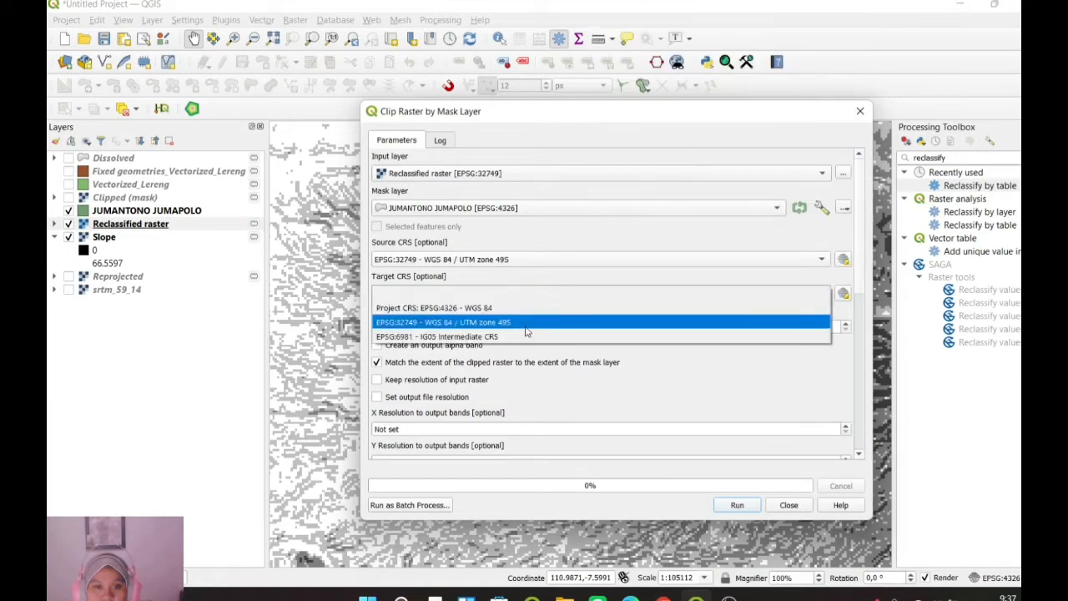
click(549, 322)
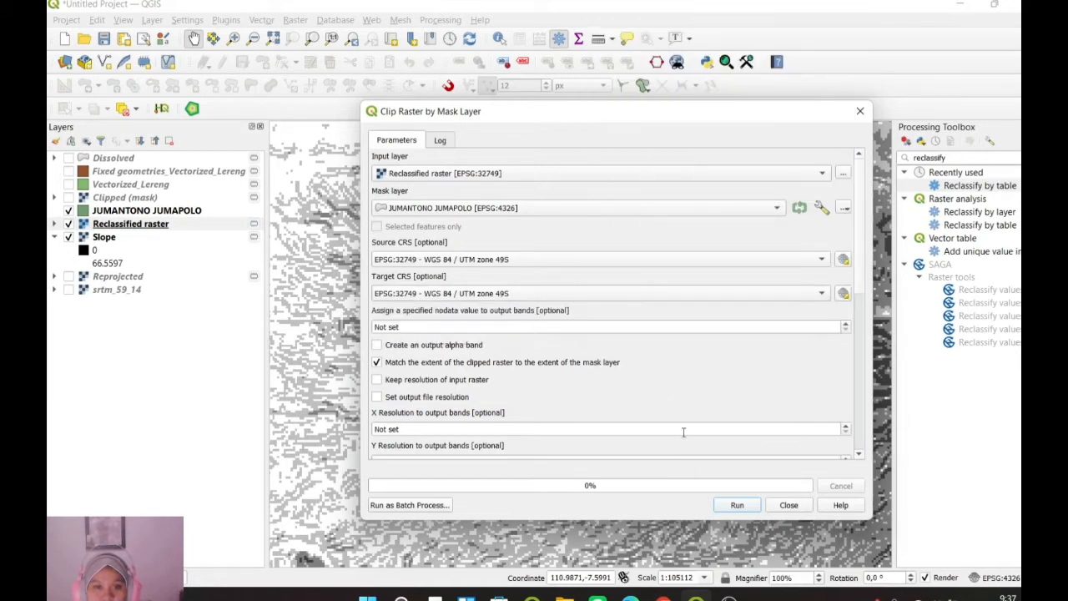
click(860, 111)
Display the Clipped (mask) layer, hide the Reclassified raster and Slope layers, and examine the clipped area.
click(69, 198)
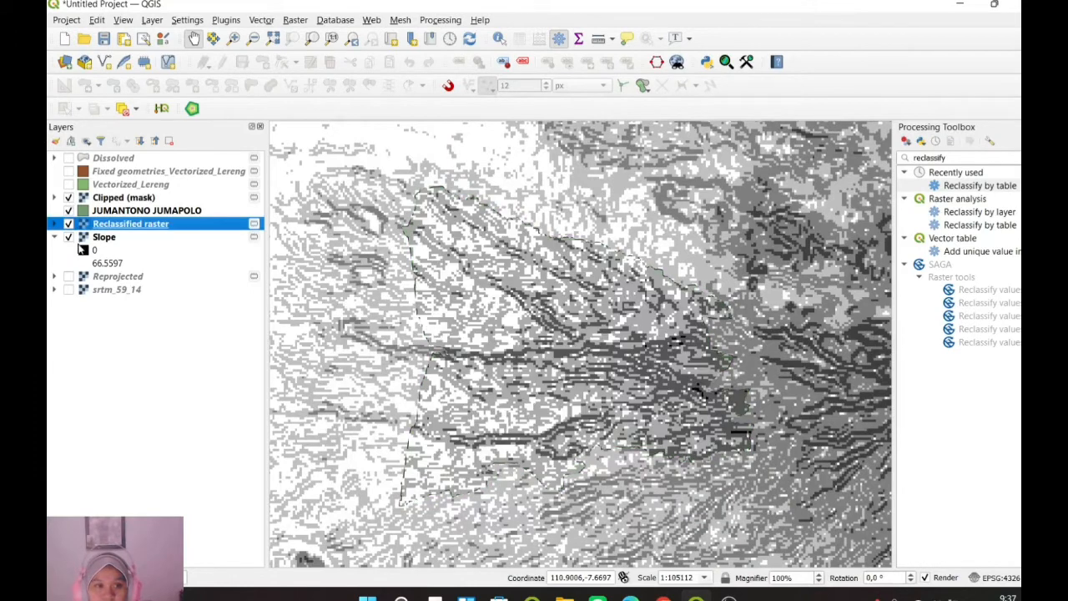
click(70, 238)
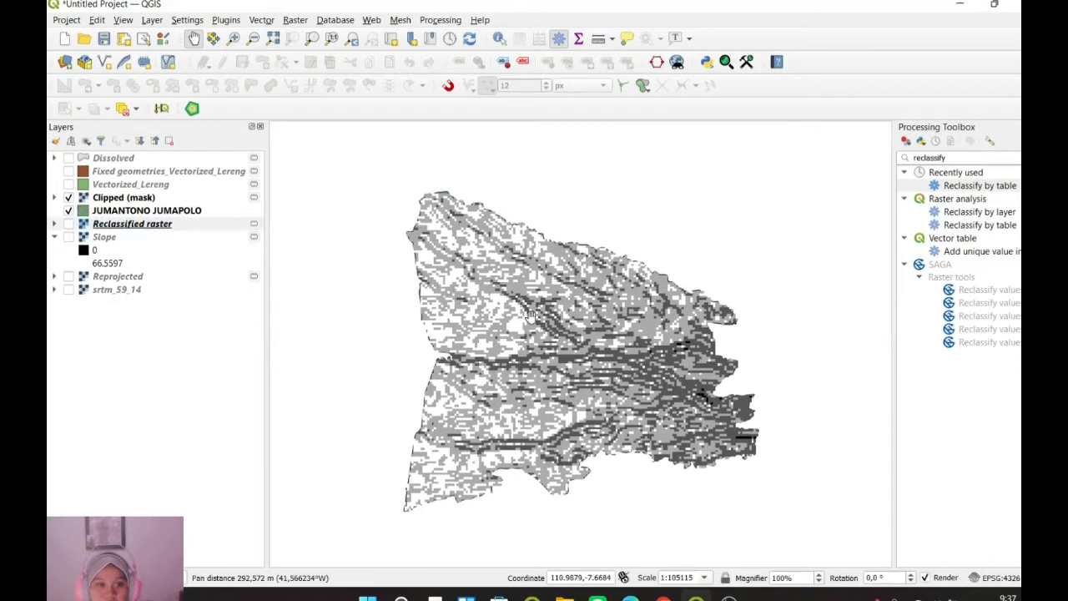
scroll(538, 331, up, 1)
scroll(538, 331, down, 1)
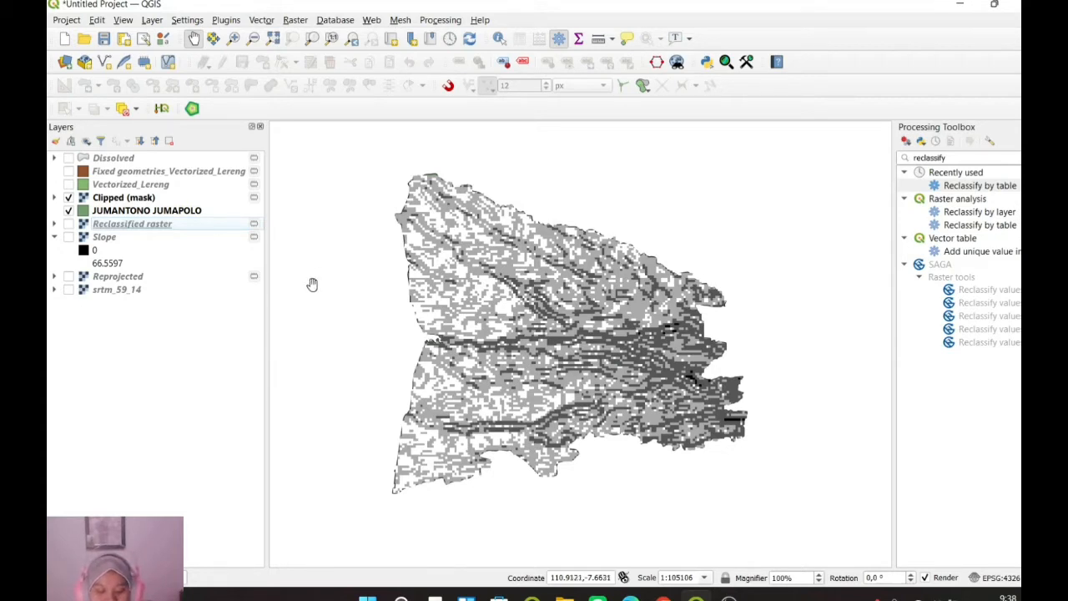
Start Polygonize (Raster to Vector) for the Reclassified raster, keep the field name DN, and close the tool without running it.
click(296, 19)
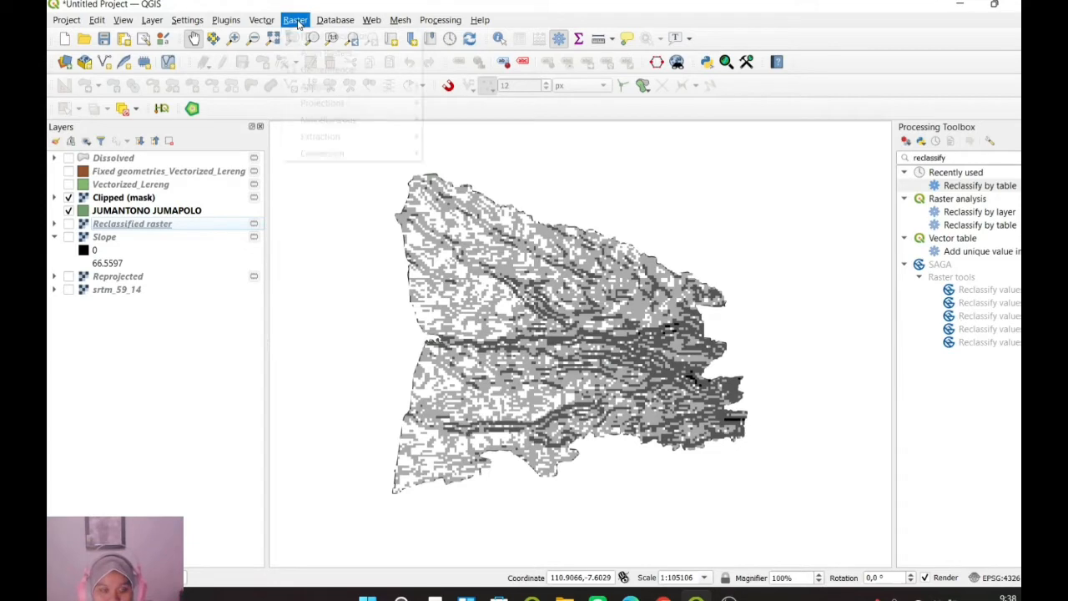
mouse_move(347, 87)
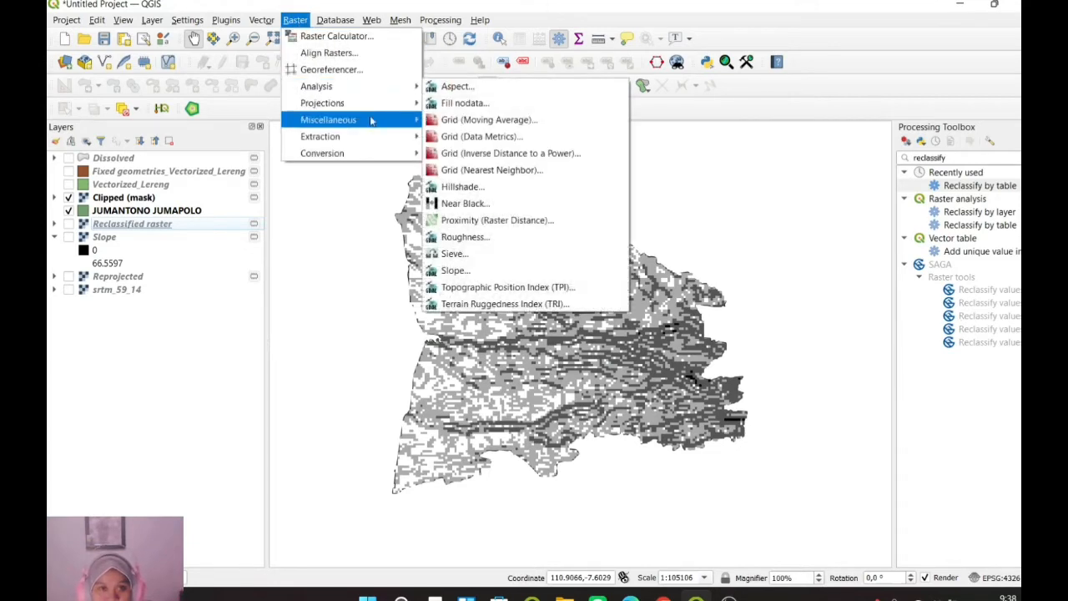
mouse_move(369, 153)
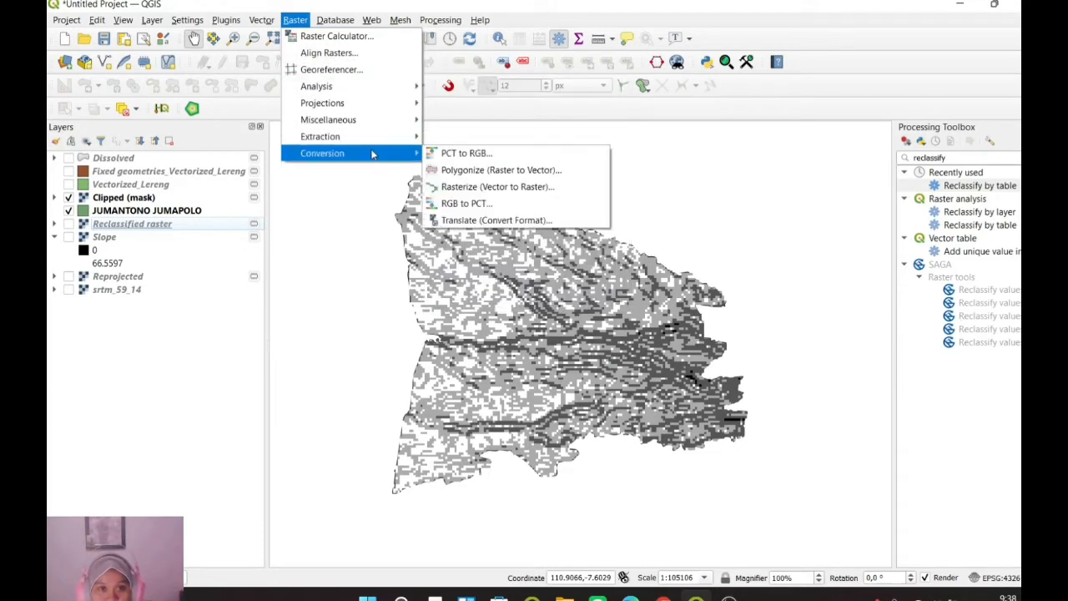
click(535, 174)
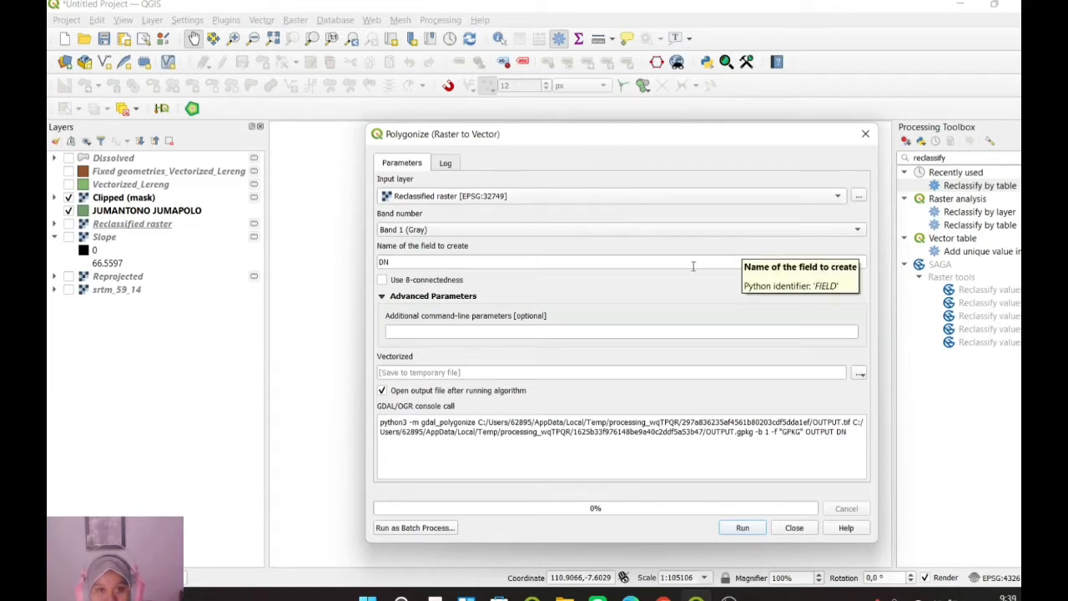
click(859, 262)
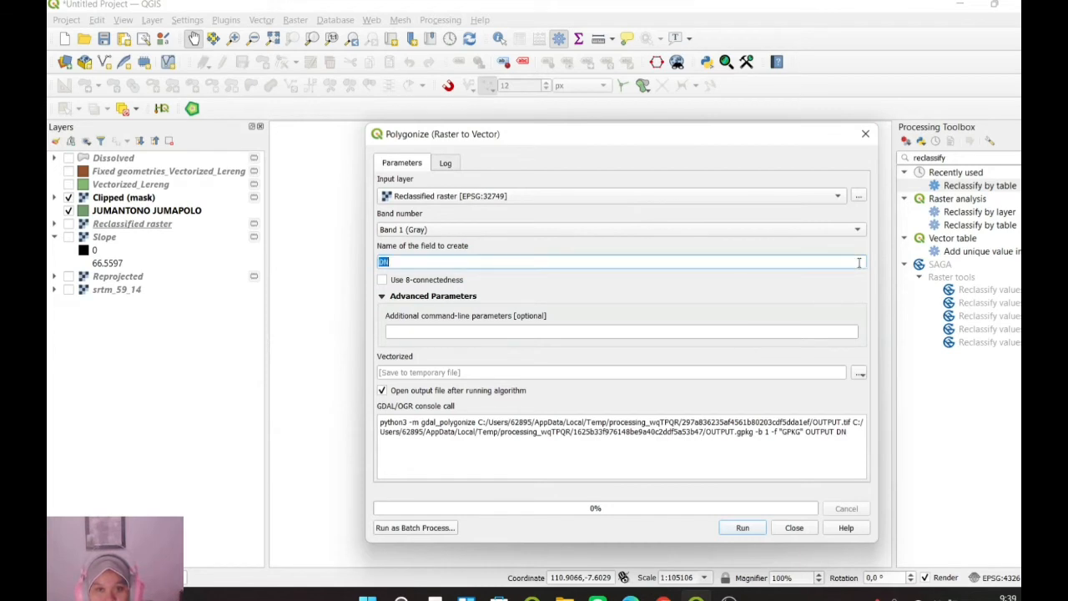
click(849, 257)
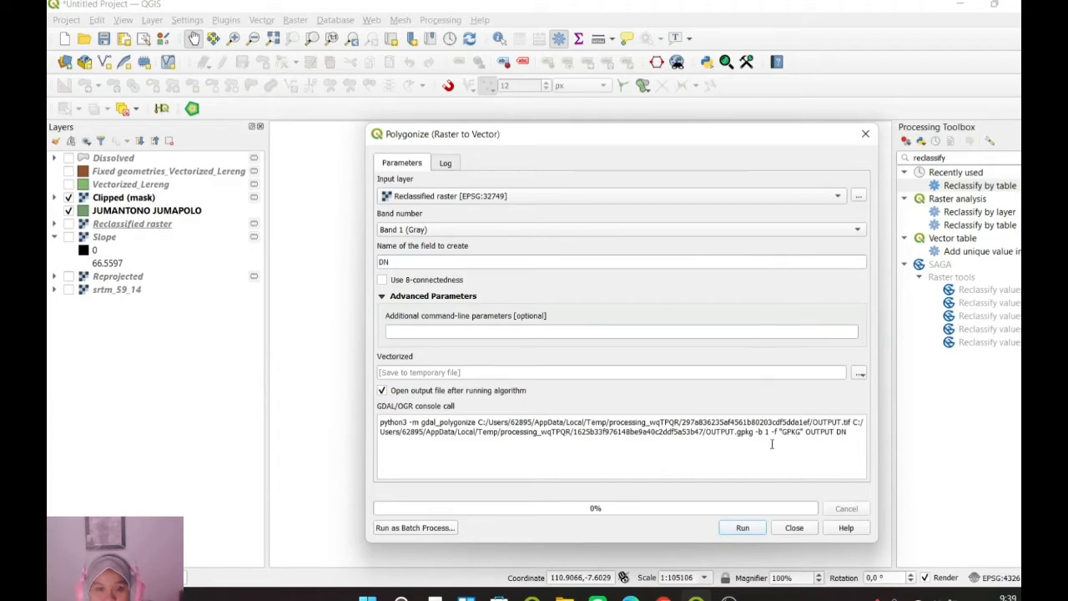
click(866, 134)
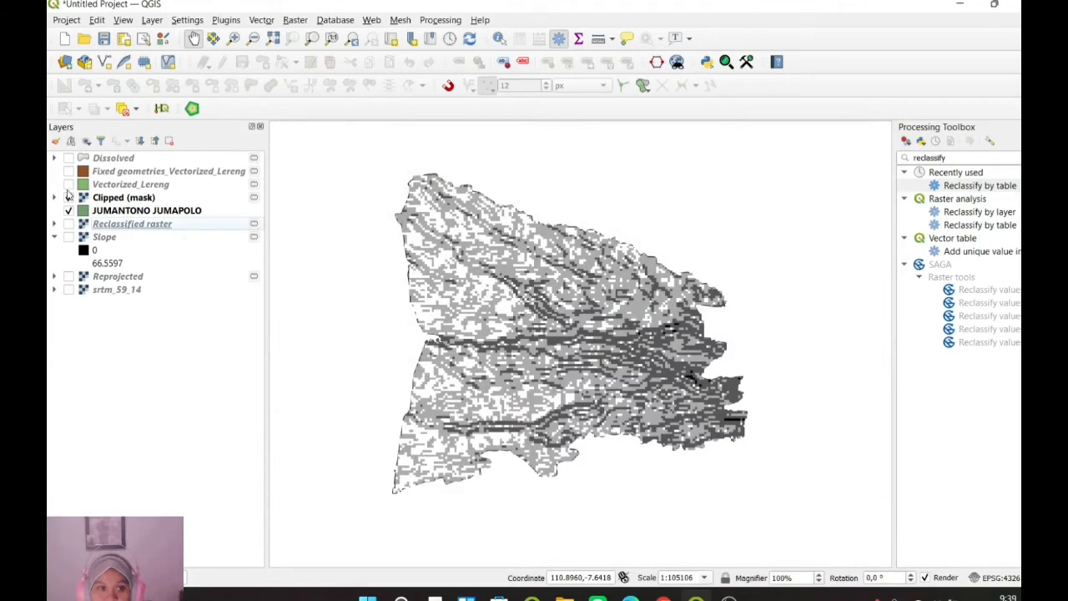
Display the Vectorized_Lereng layer and open its attribute table.
click(68, 185)
drag(425, 281, 426, 290)
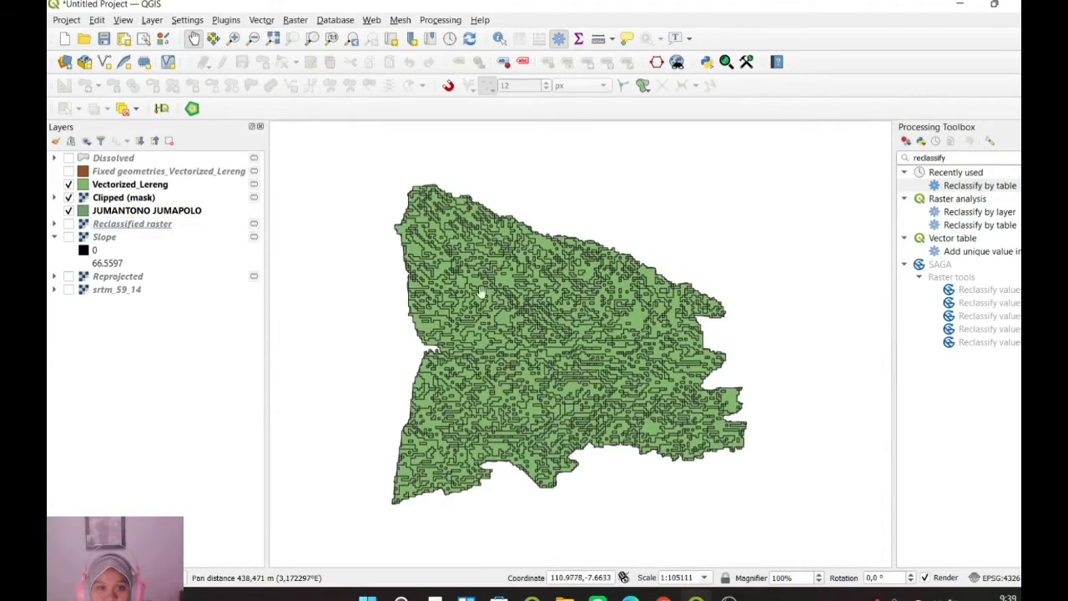
right_click(138, 190)
click(194, 363)
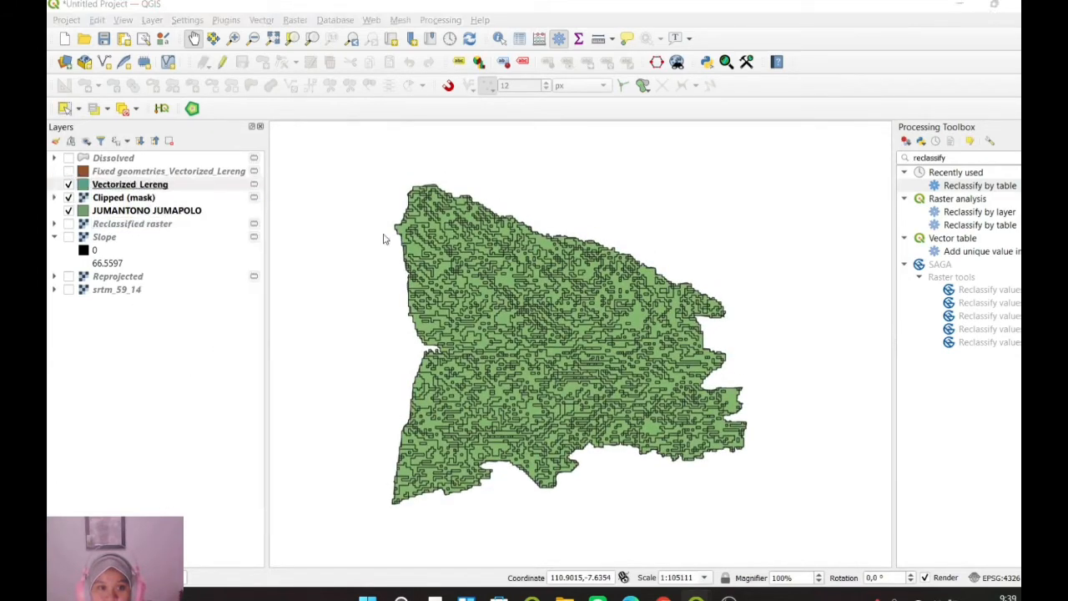
Sort the Vectorized_Lereng attribute table by fid in ascending order, examine its DN values and close the table.
click(110, 40)
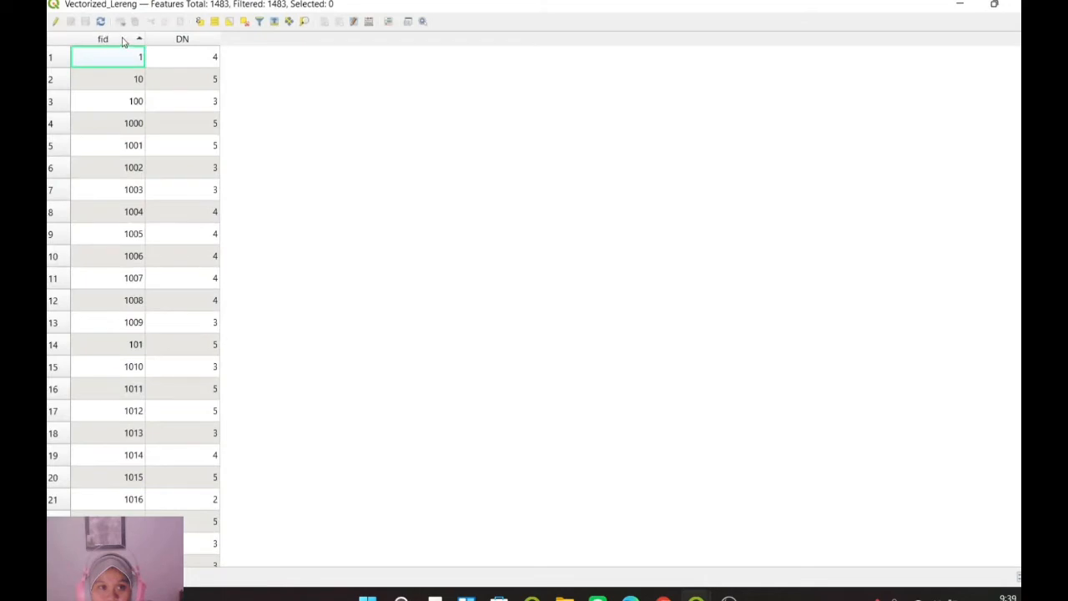
scroll(176, 163, down, 2)
scroll(176, 162, up, 2)
click(129, 41)
click(127, 43)
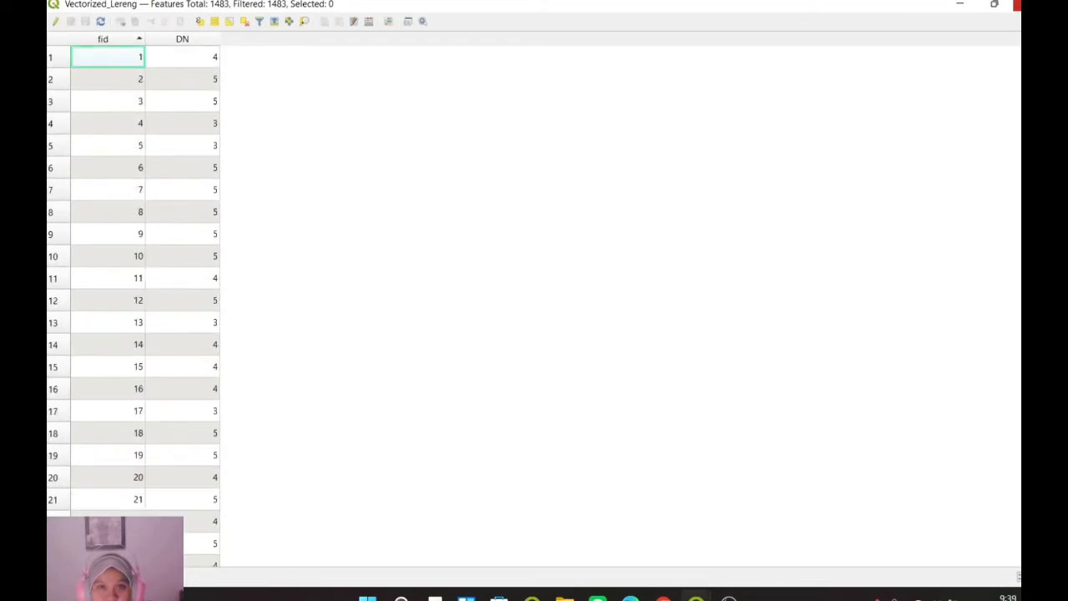
click(1016, 4)
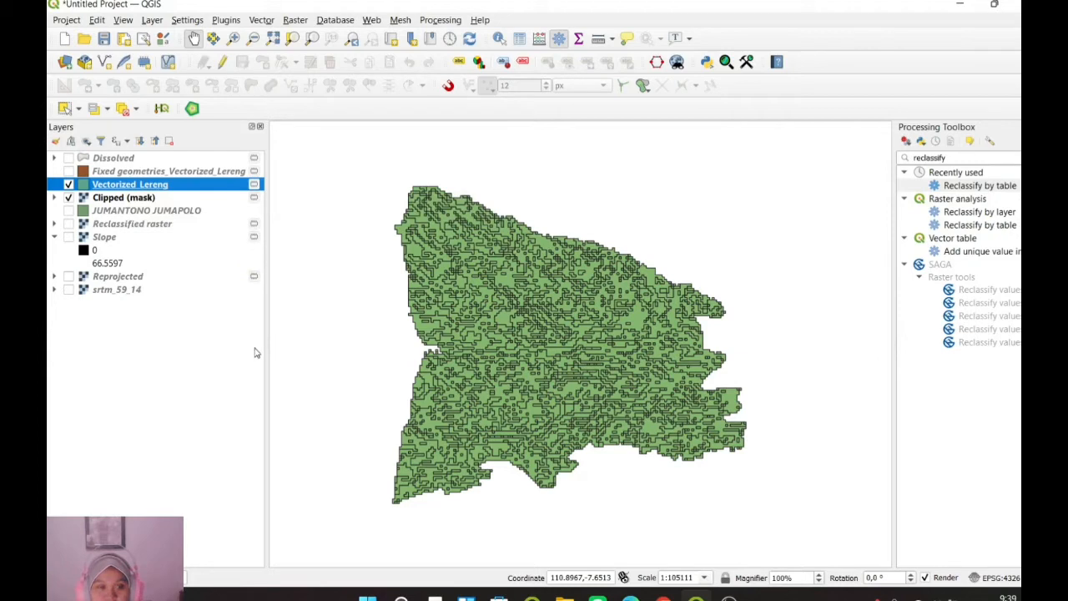
Find the Fix geometries tool, choose Vectorized_Lereng as its input layer, and close the tool without running it.
click(947, 158)
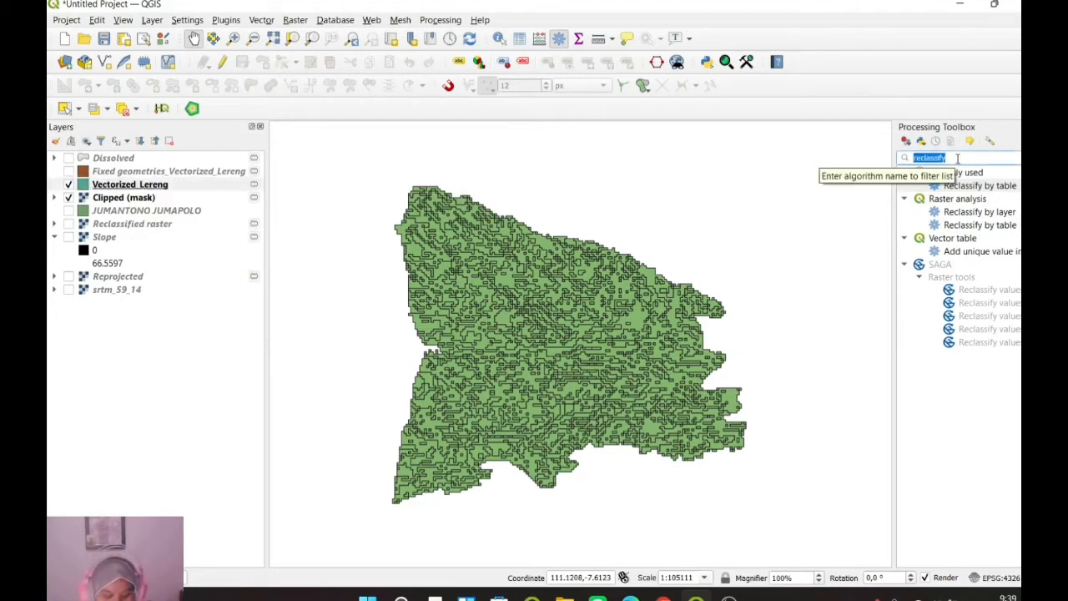
text(fix)
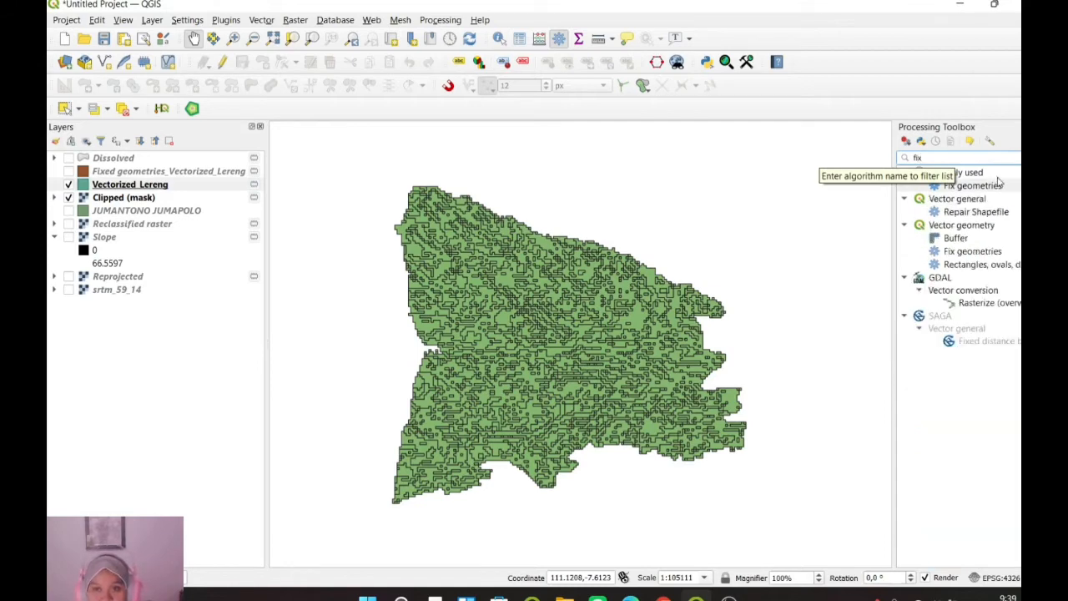
double_click(997, 185)
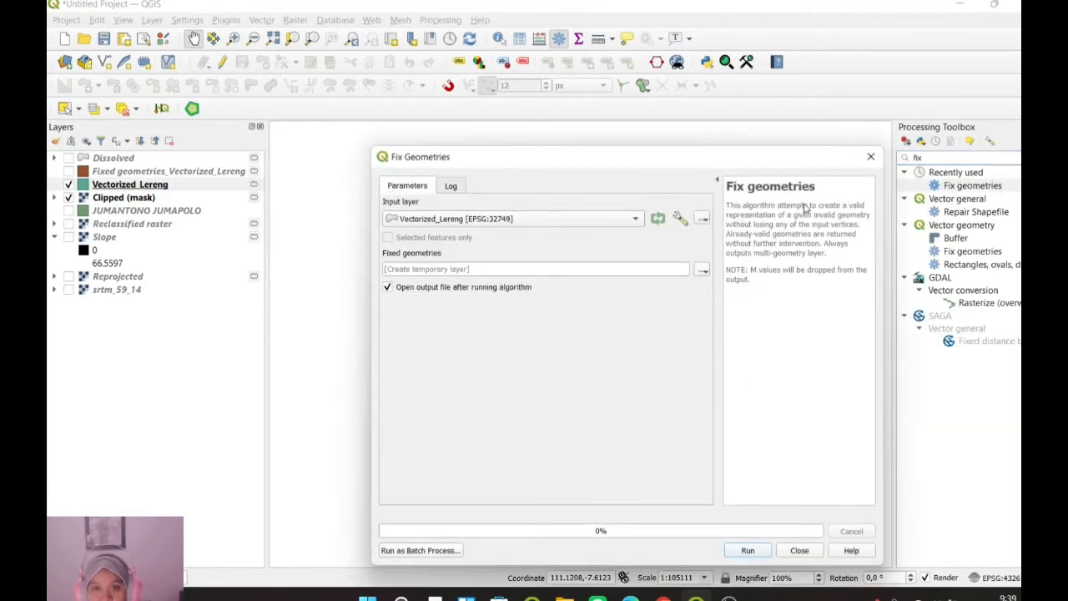
click(544, 227)
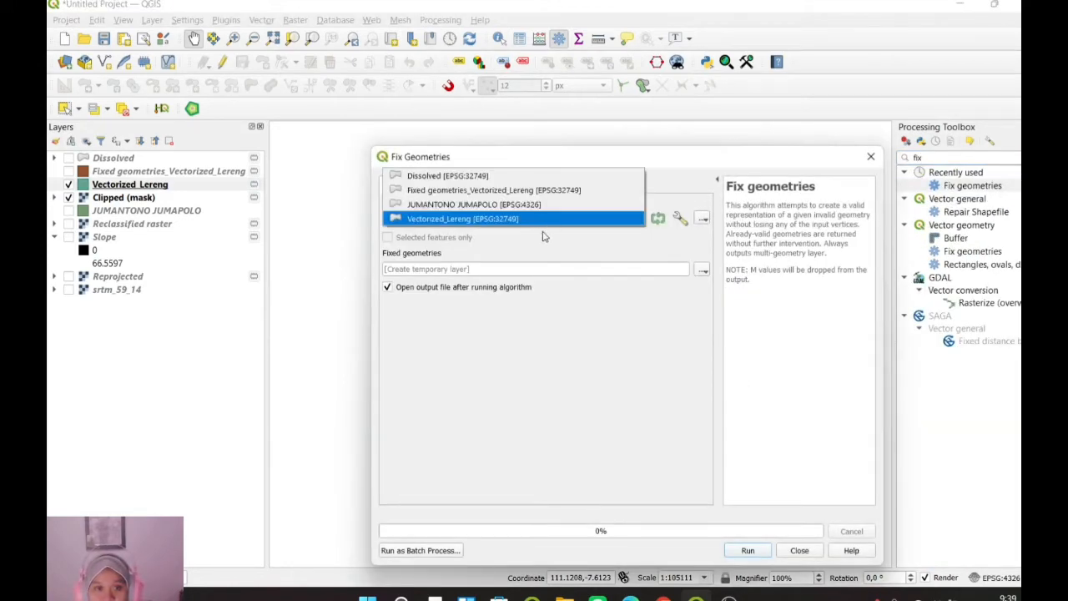
click(546, 220)
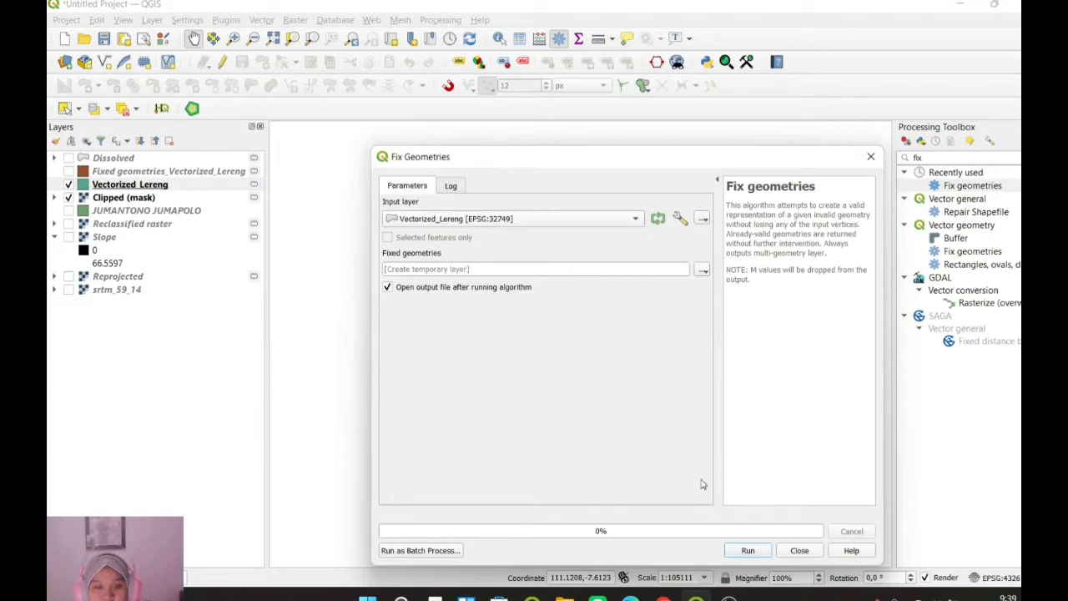
click(870, 156)
Display the Fixed geometries_Vectorized_Lereng layer and hide the Vectorized_Lereng and Clipped (mask) layers.
click(131, 171)
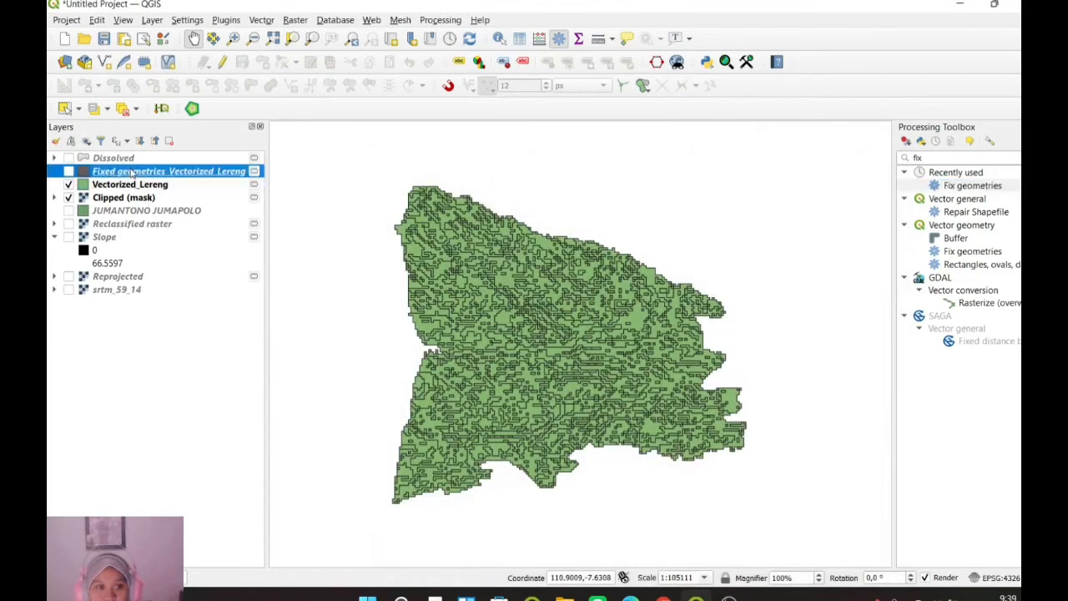
click(68, 171)
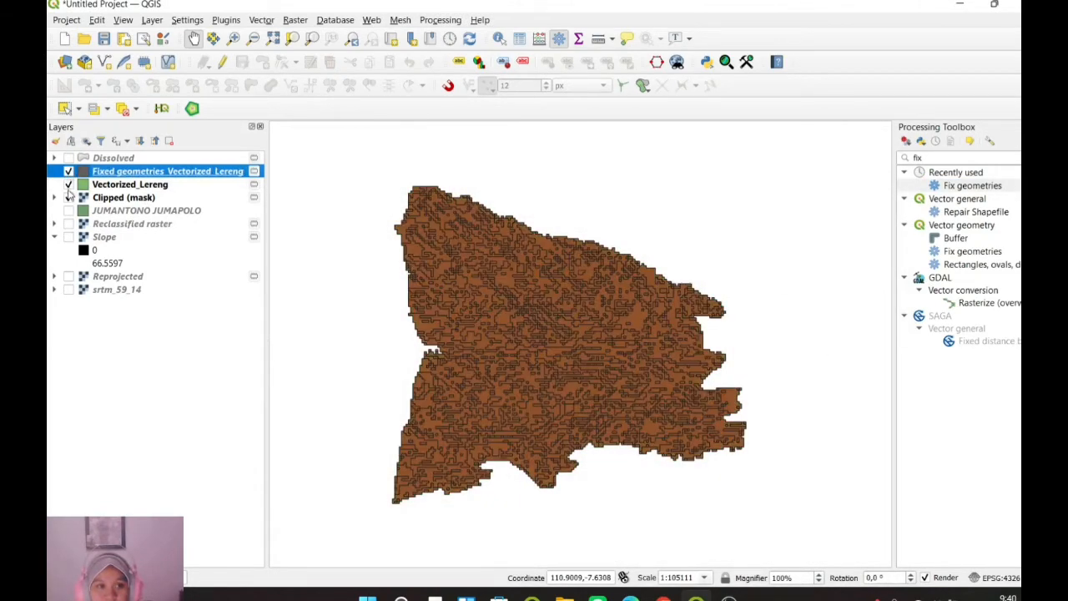
click(68, 185)
click(69, 197)
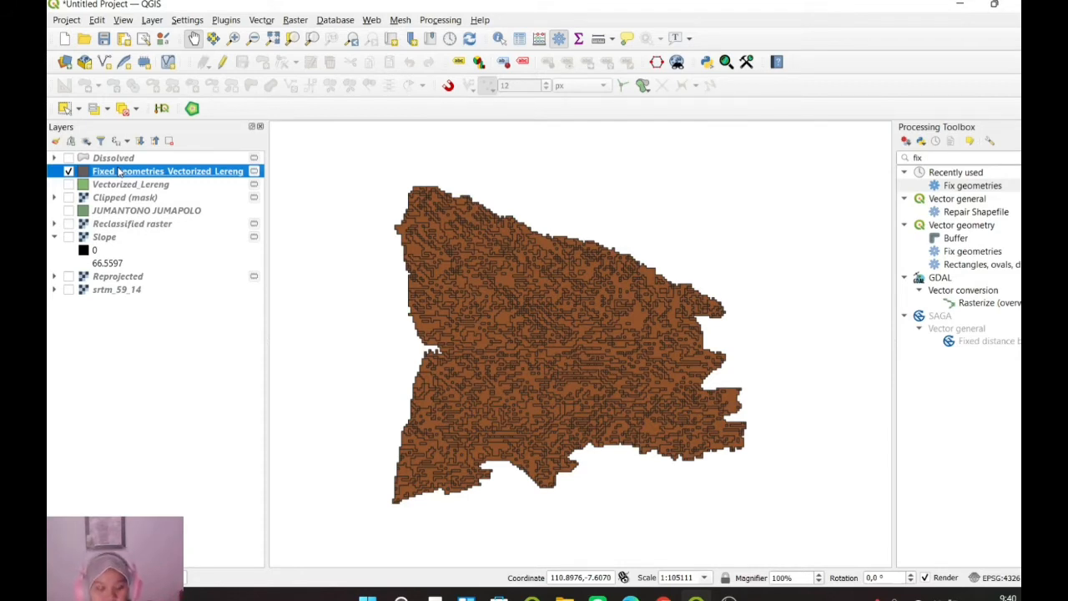
Start Dissolve for the Fixed geometries_Vectorized_Lereng layer and close the tool without running it.
click(263, 21)
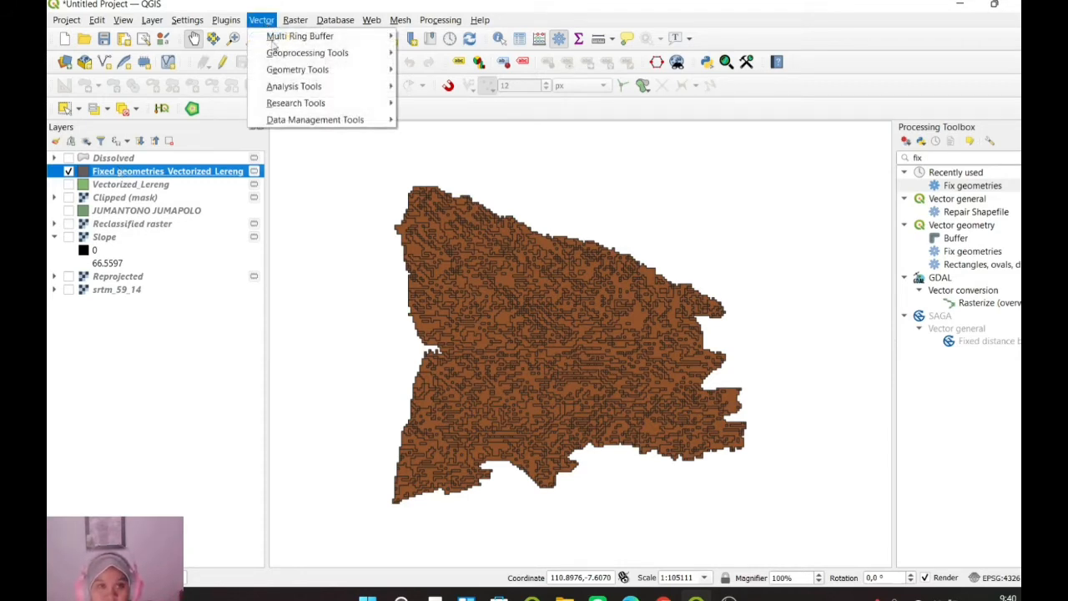
mouse_move(329, 70)
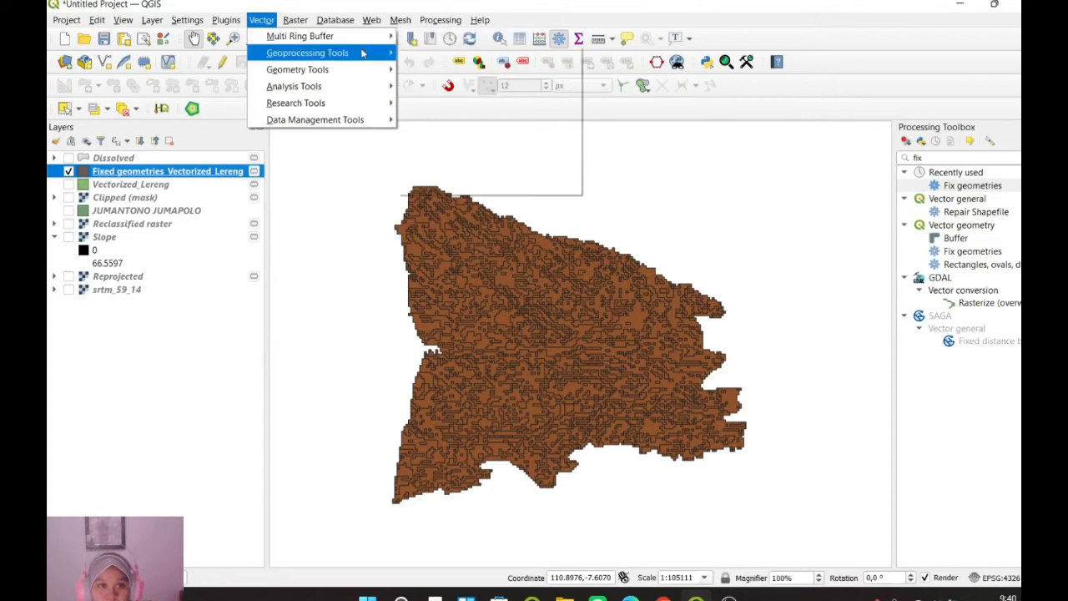
mouse_move(362, 53)
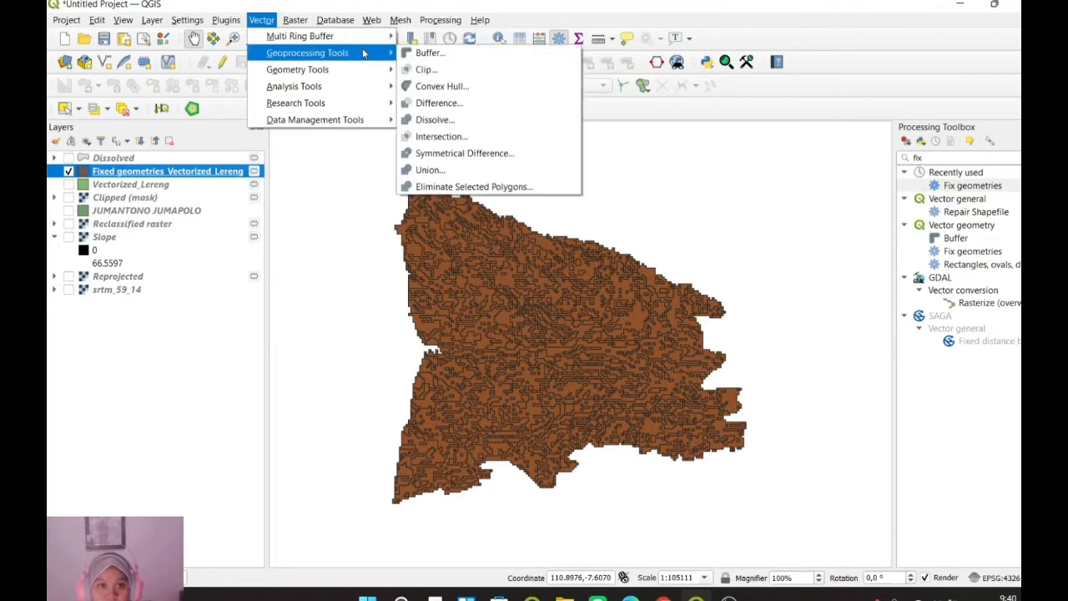
click(476, 119)
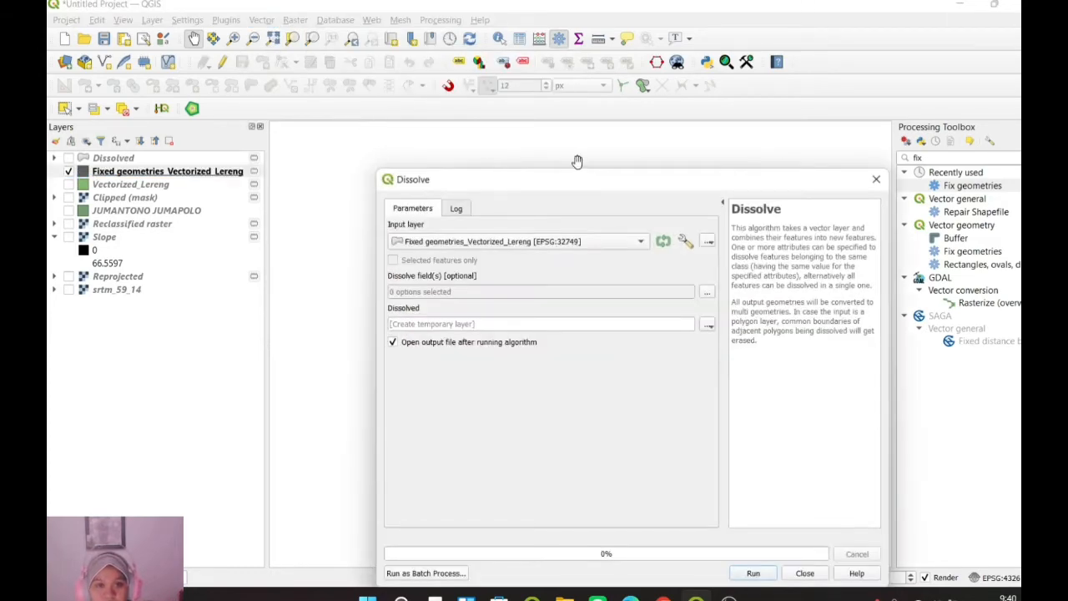
drag(581, 176, 508, 116)
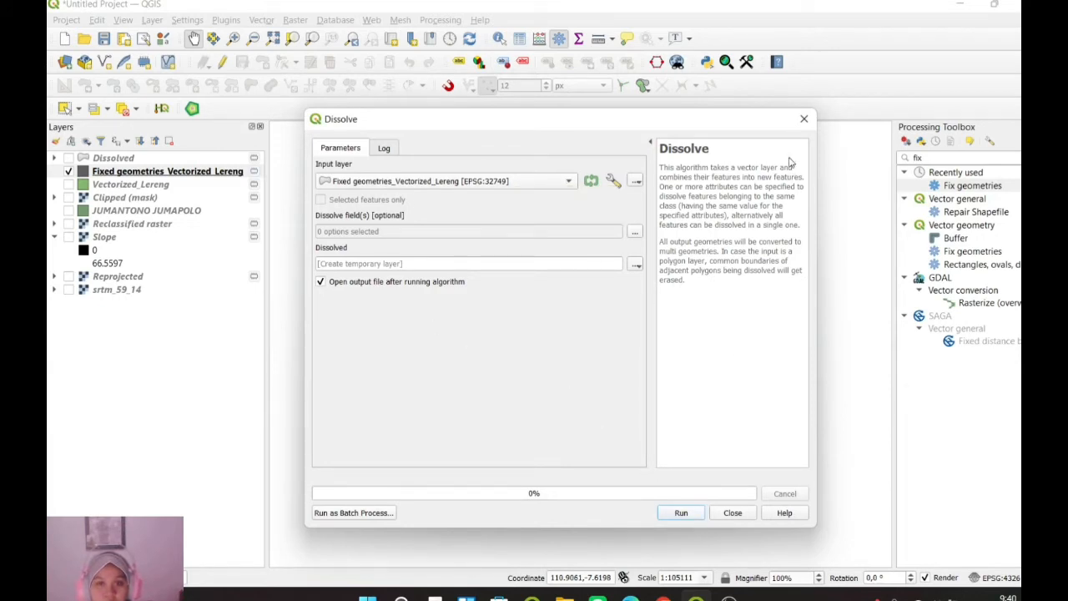
click(803, 121)
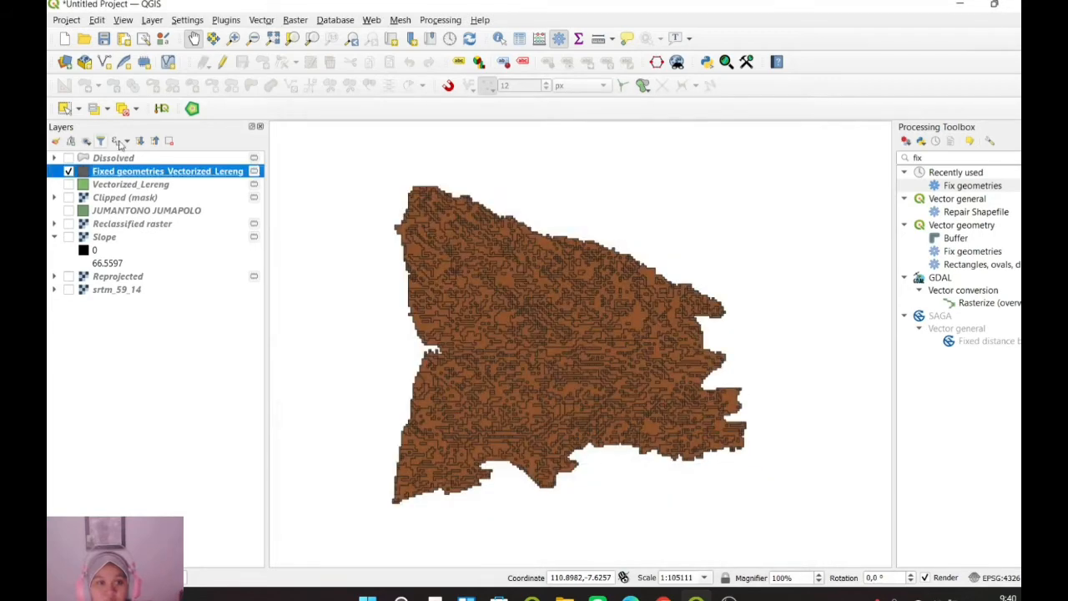
Toggle the Dissolved layer's visibility to compare it with the fixed geometries, and open its attribute table.
click(67, 160)
click(68, 159)
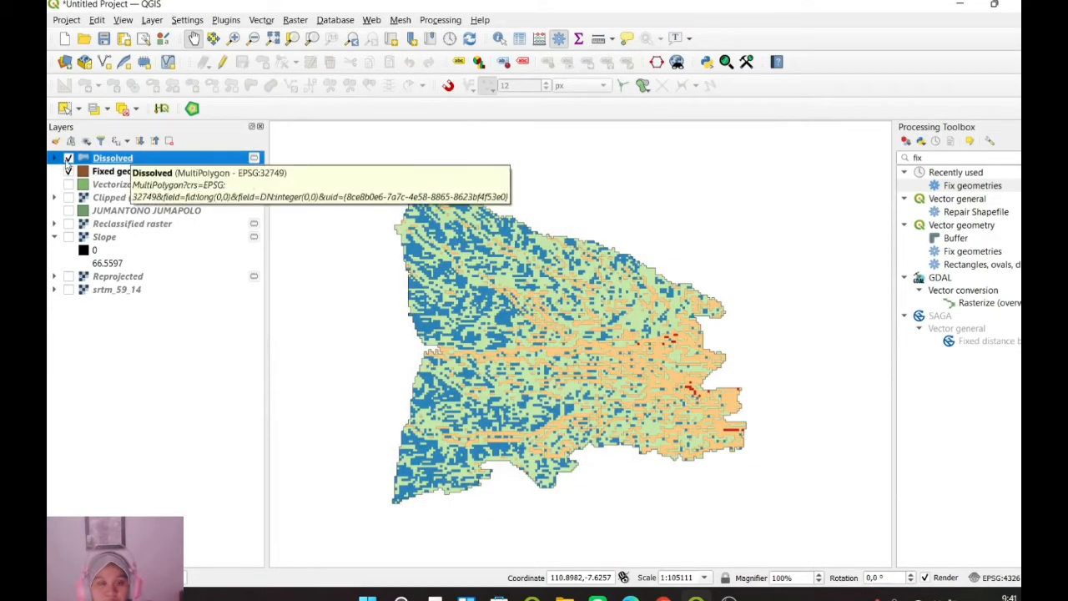
click(69, 160)
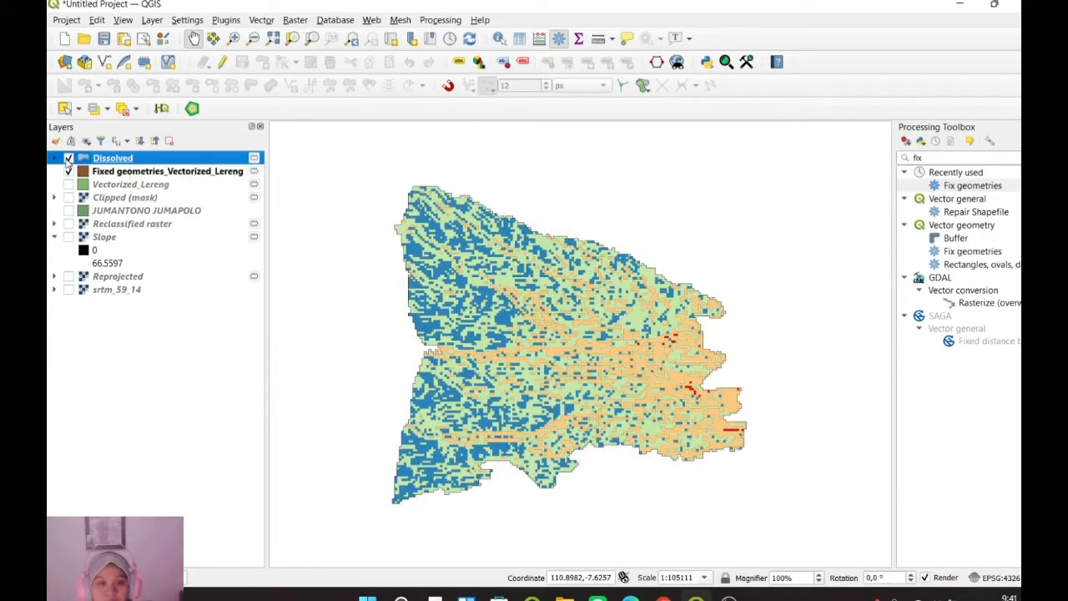
right_click(132, 158)
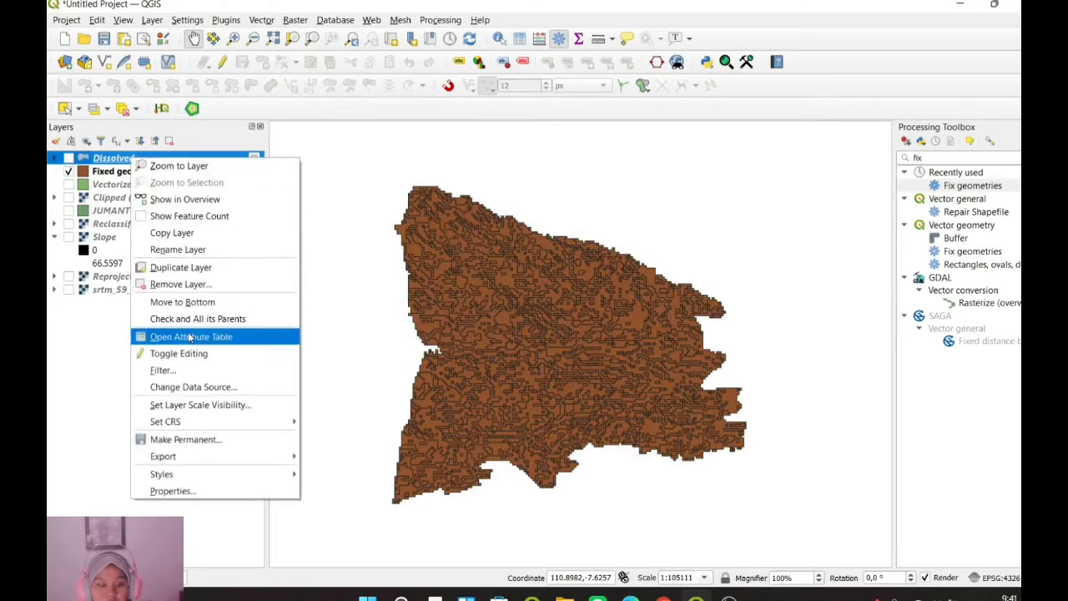
click(191, 337)
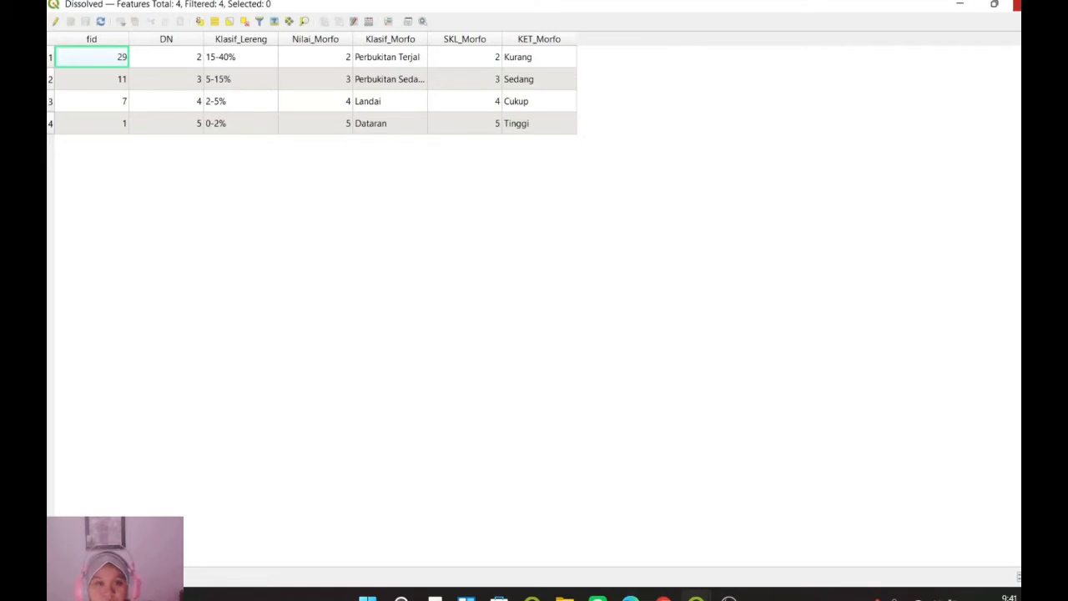
Review the Dissolved layer's categorized symbology on KET_Morfo, including its four classes and color ramp options, and accept it.
click(1017, 5)
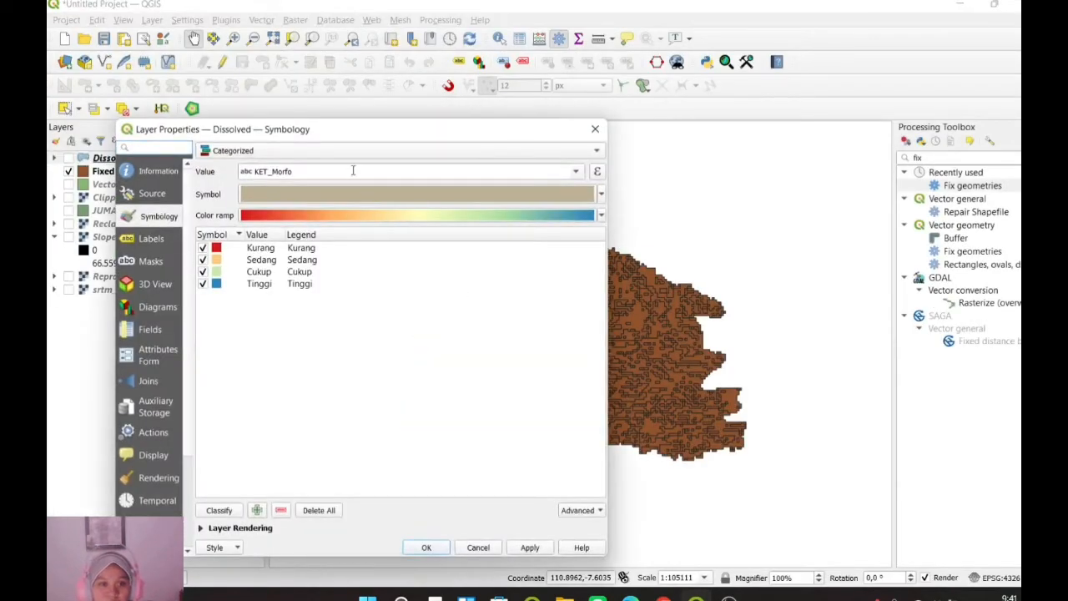
click(239, 152)
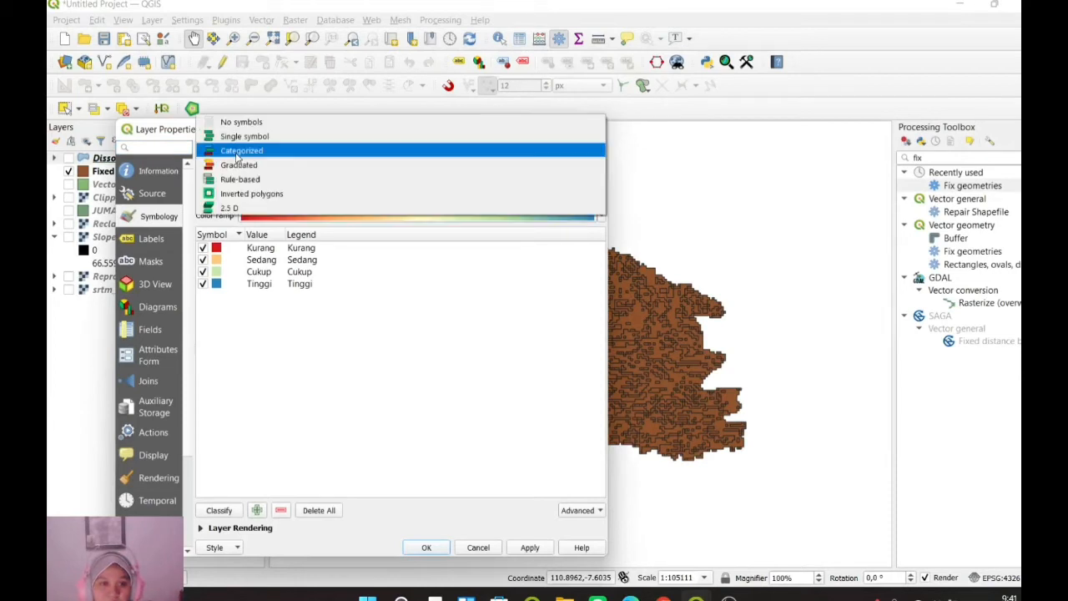
click(292, 159)
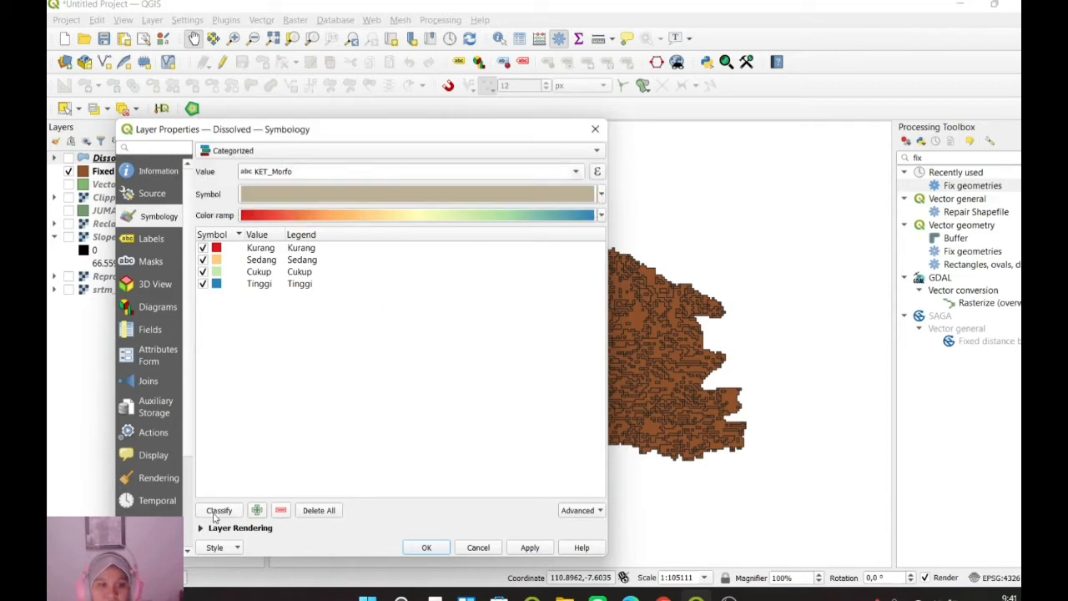
click(265, 249)
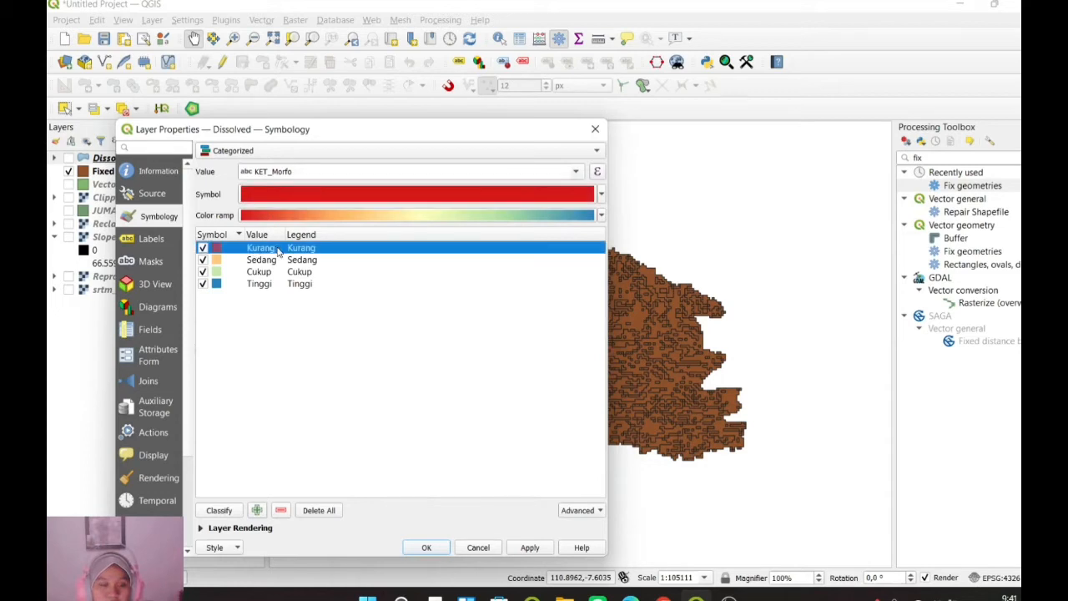
click(324, 273)
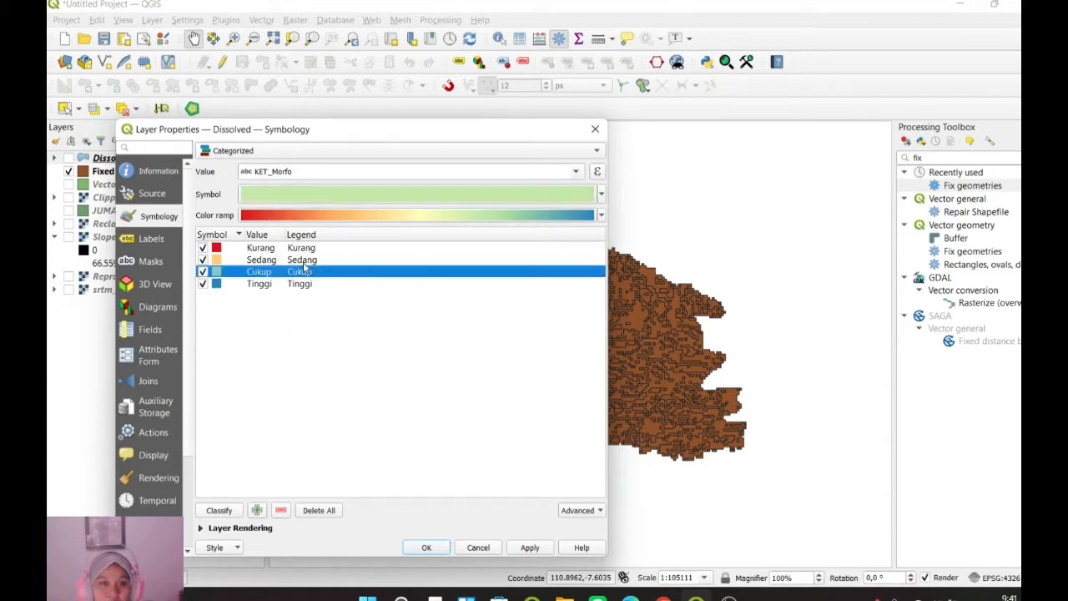
click(305, 284)
ctrl+click(409, 284)
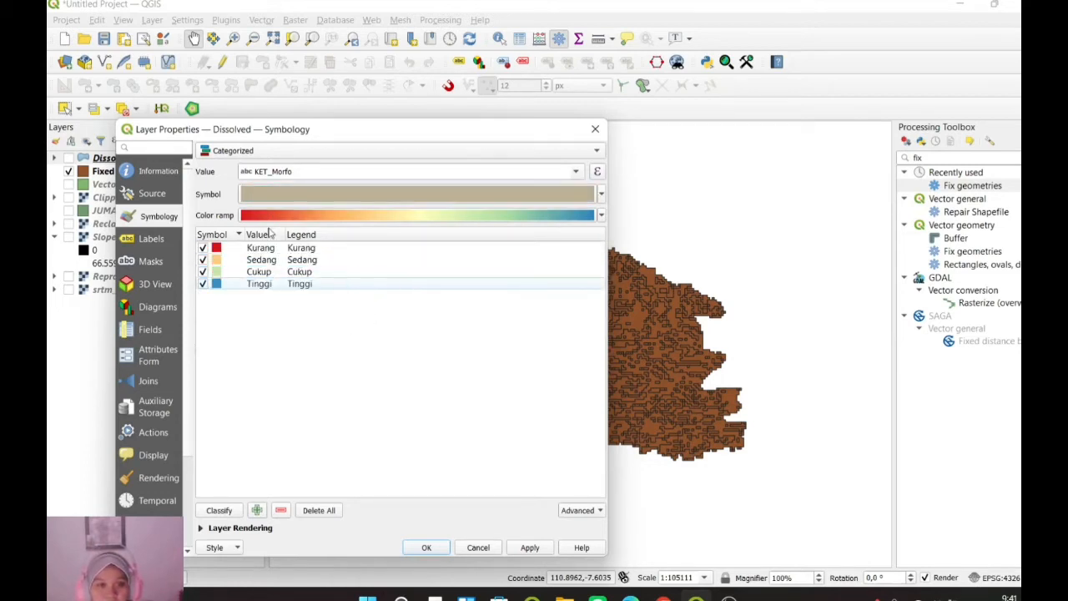
click(601, 216)
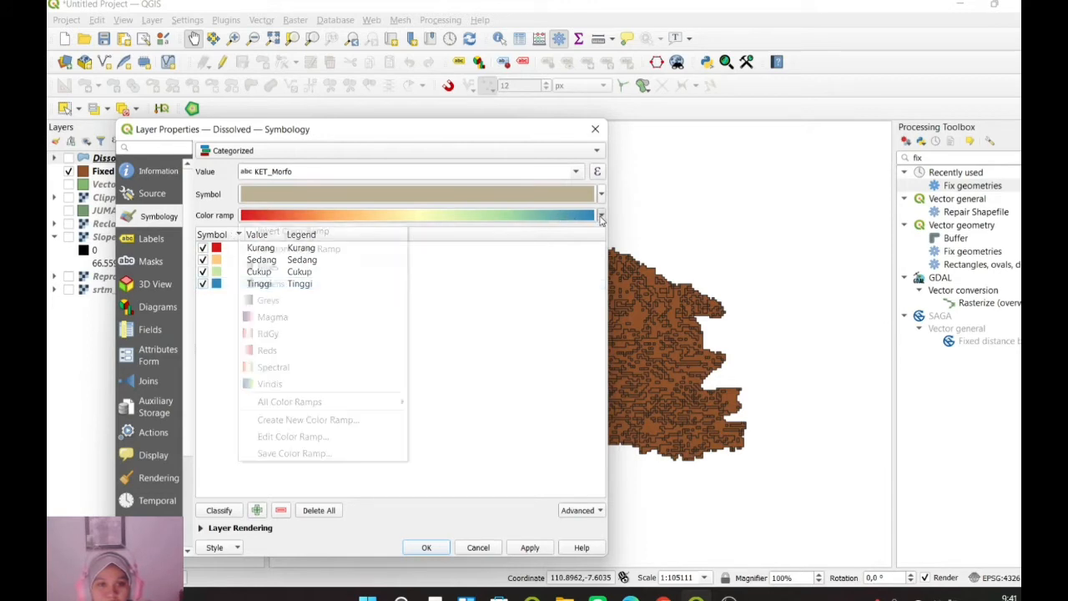
click(518, 357)
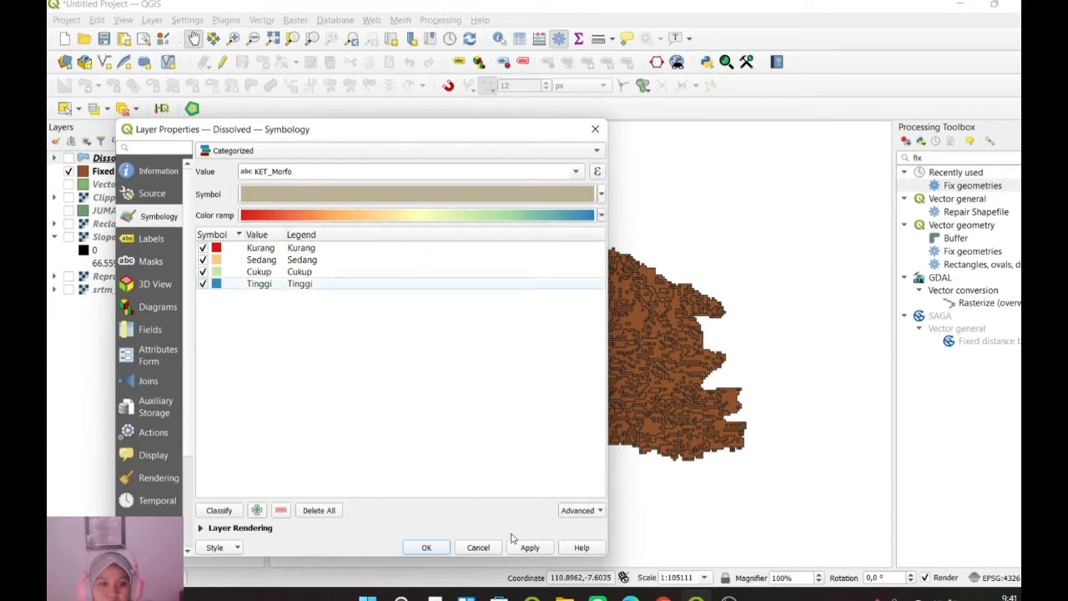
click(434, 549)
Display the Dissolved layer and hide the Fixed geometries_Vectorized_Lereng layer.
drag(317, 409, 306, 419)
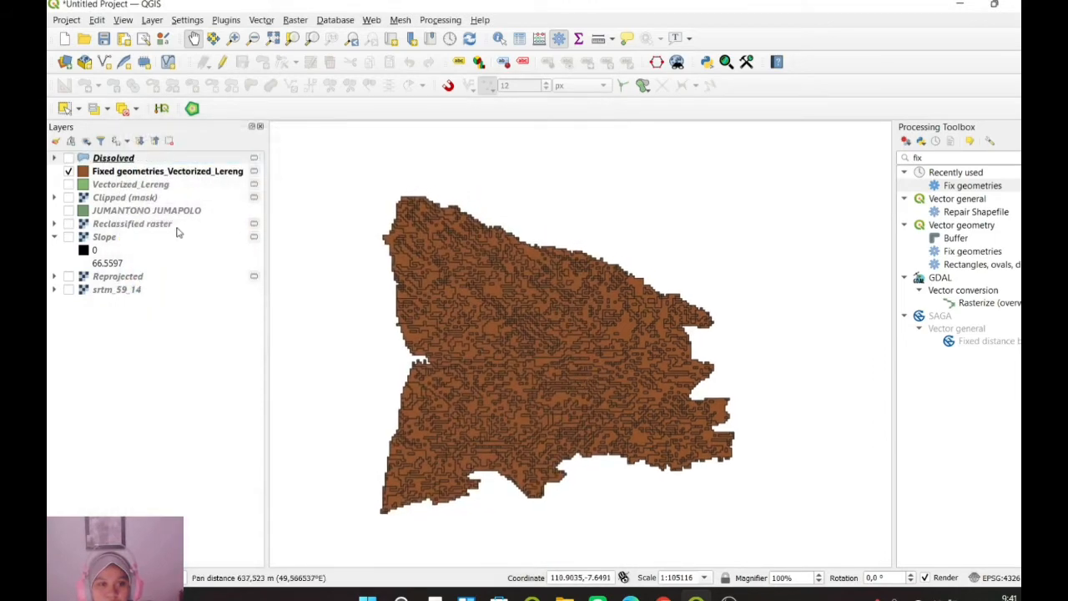
click(70, 158)
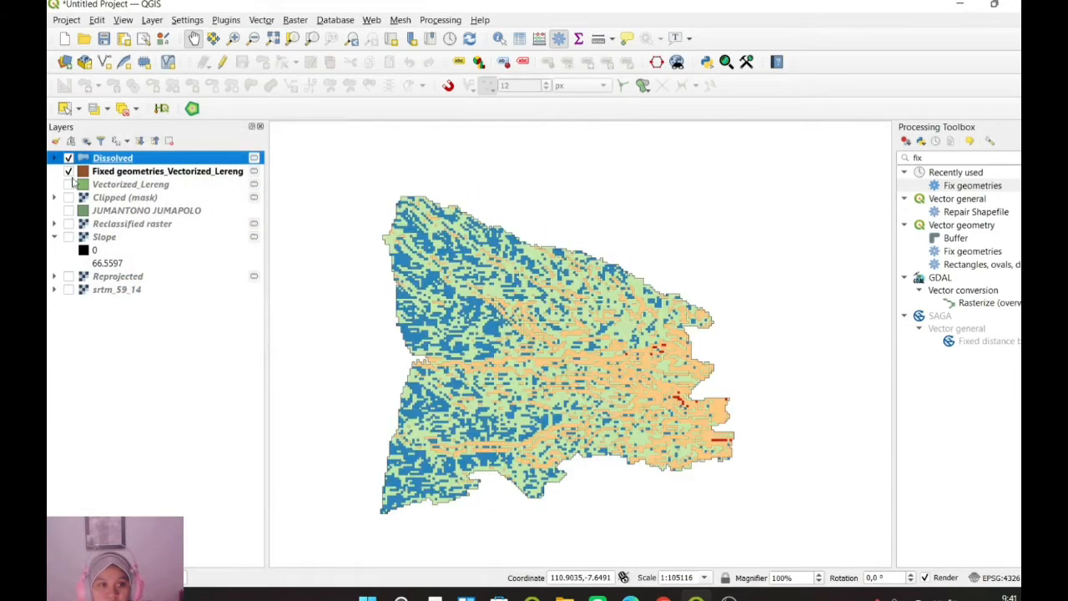
click(68, 171)
drag(392, 292, 404, 282)
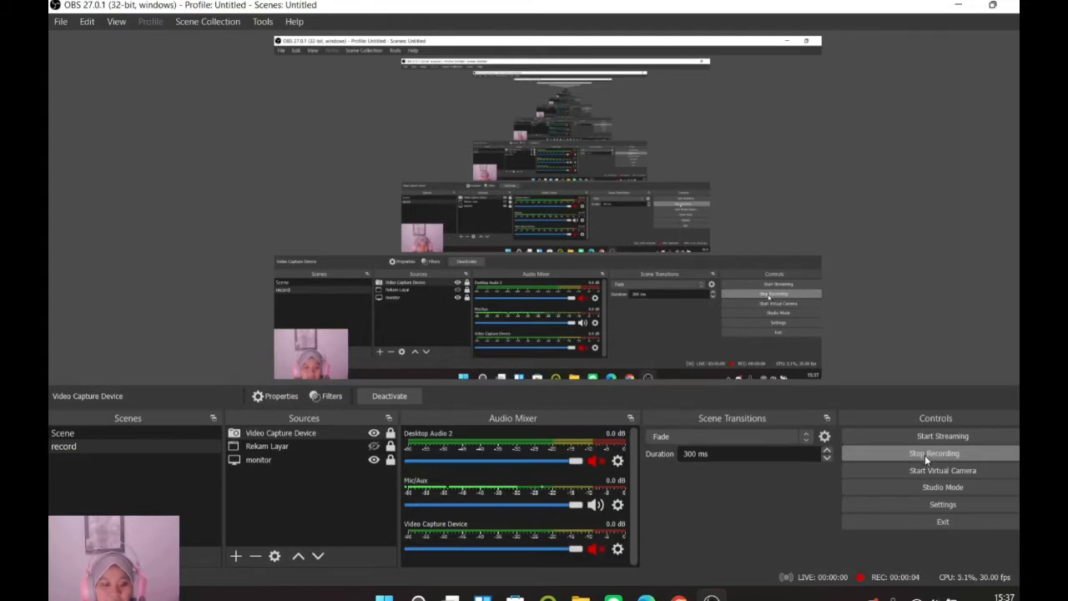
Switch to the QGIS project with the SKL KEMUDAHAN DIKERJAKAN group and inspect the Geologi layer's attribute table.
click(547, 598)
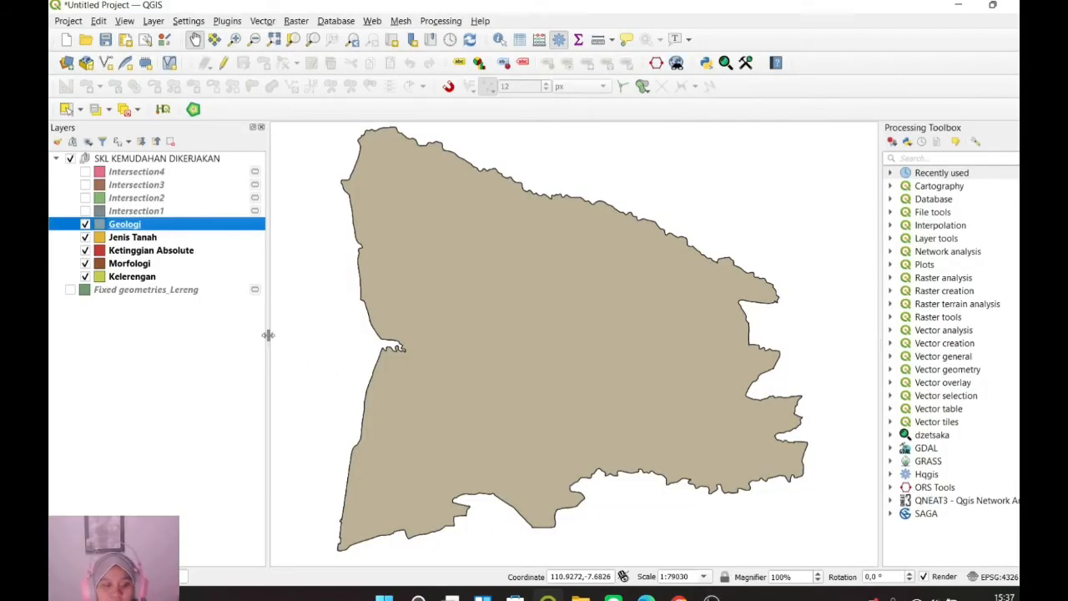
click(136, 278)
click(135, 225)
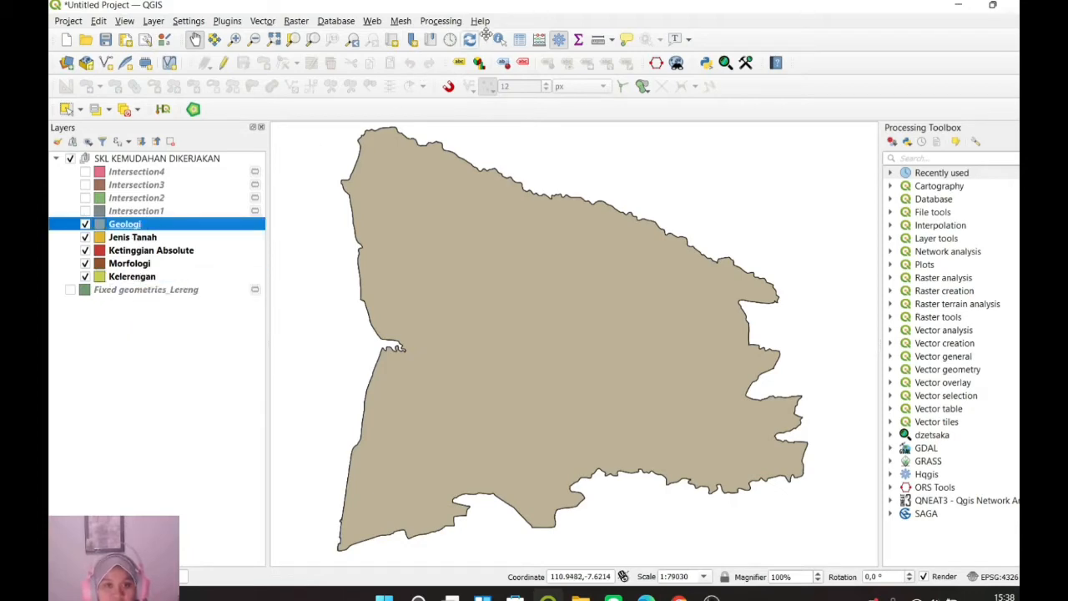
click(520, 41)
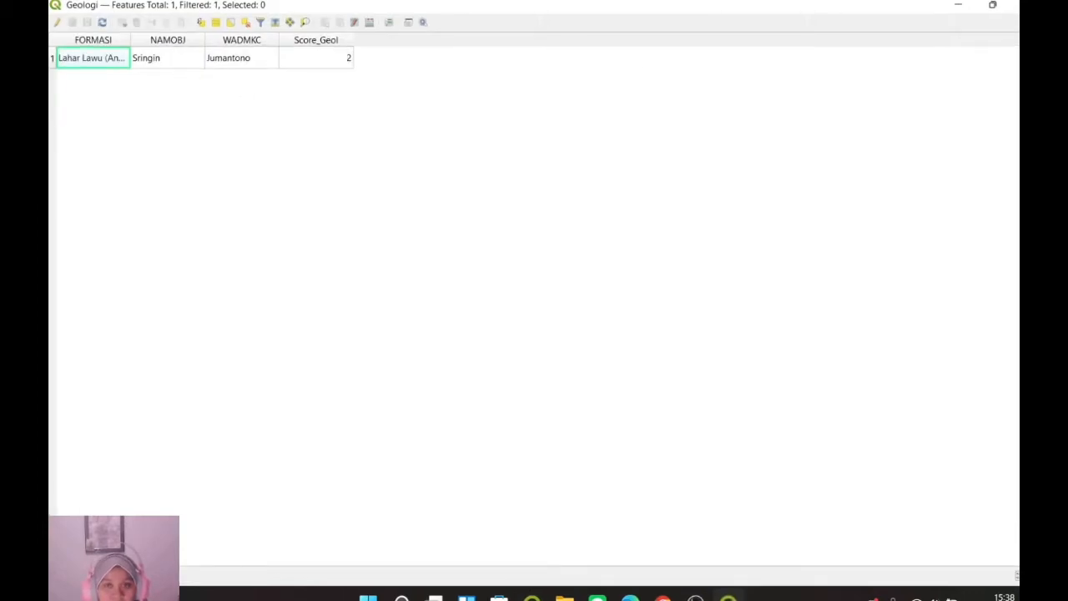
click(1028, 5)
Inspect the attribute tables of the Jenis Tanah and Ketinggian Absolute layers.
click(163, 238)
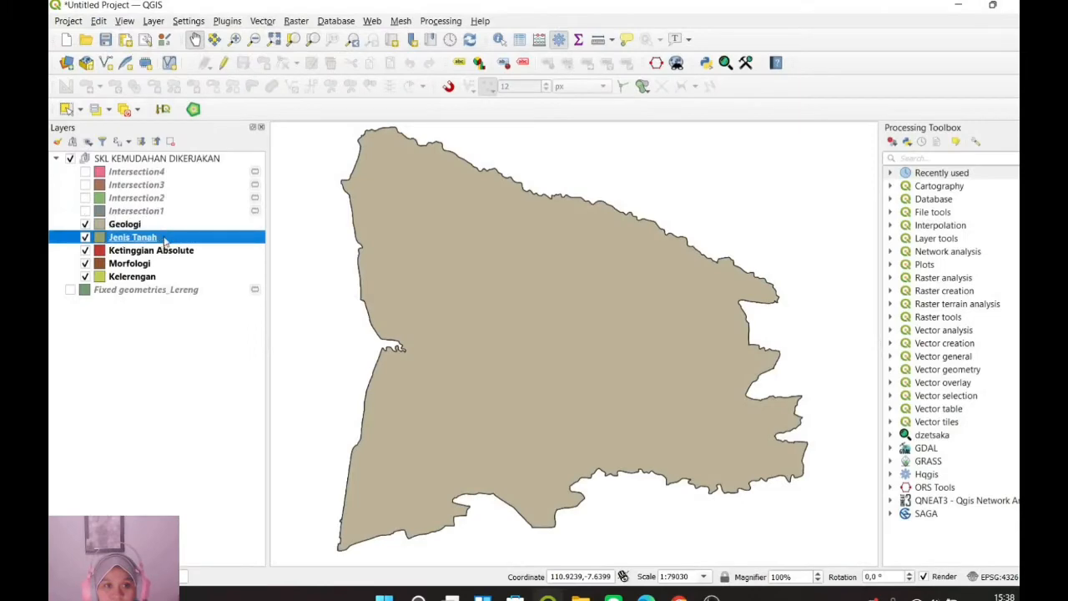
click(520, 41)
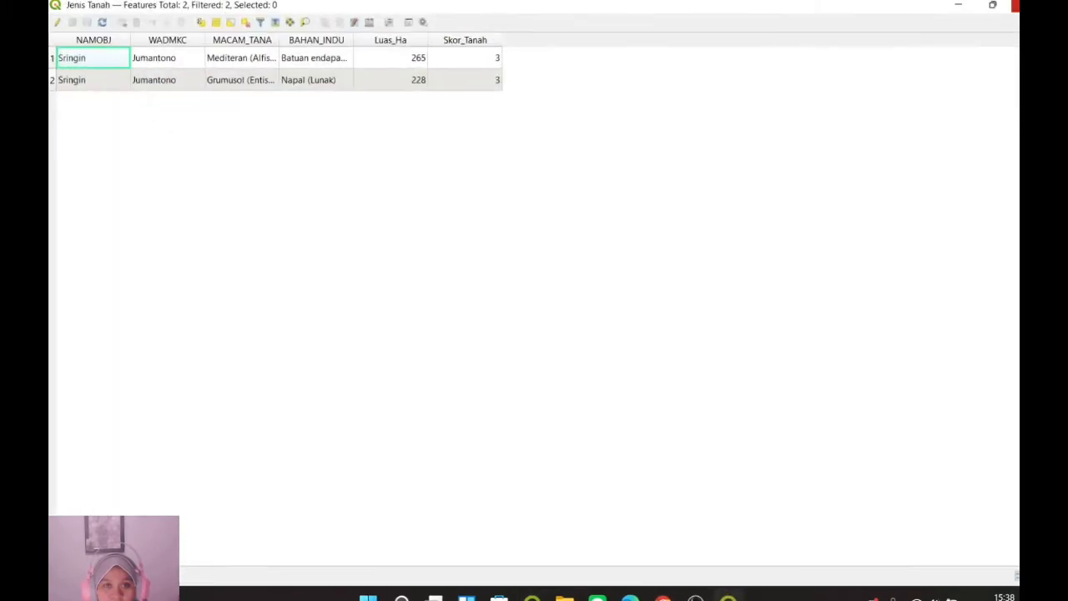
click(1014, 5)
click(164, 250)
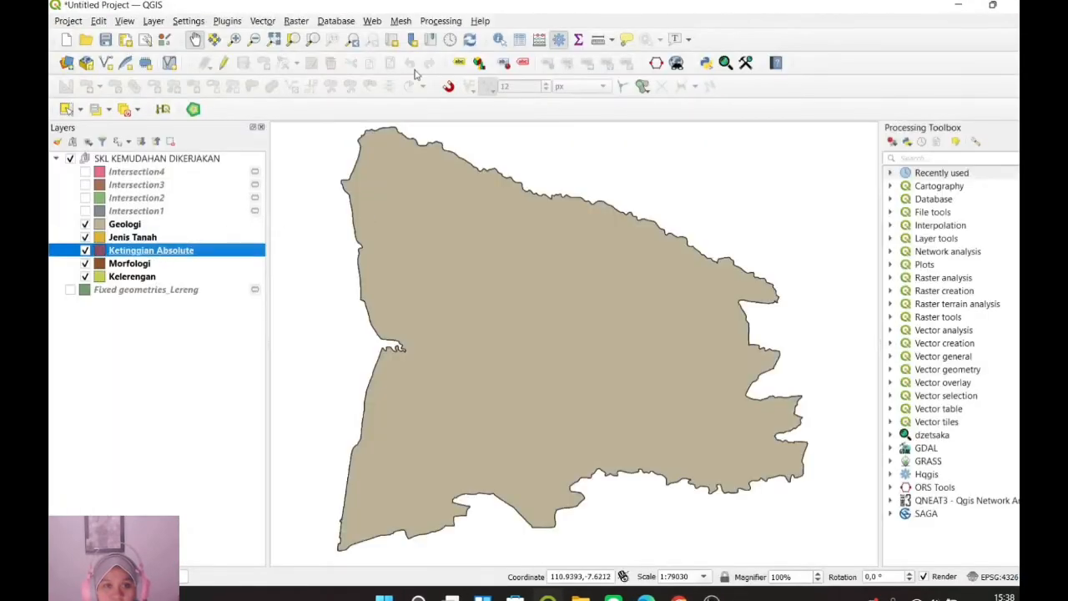
click(520, 42)
click(1014, 5)
Inspect the attribute tables of the Morfologi and Kelerengan layers.
click(165, 264)
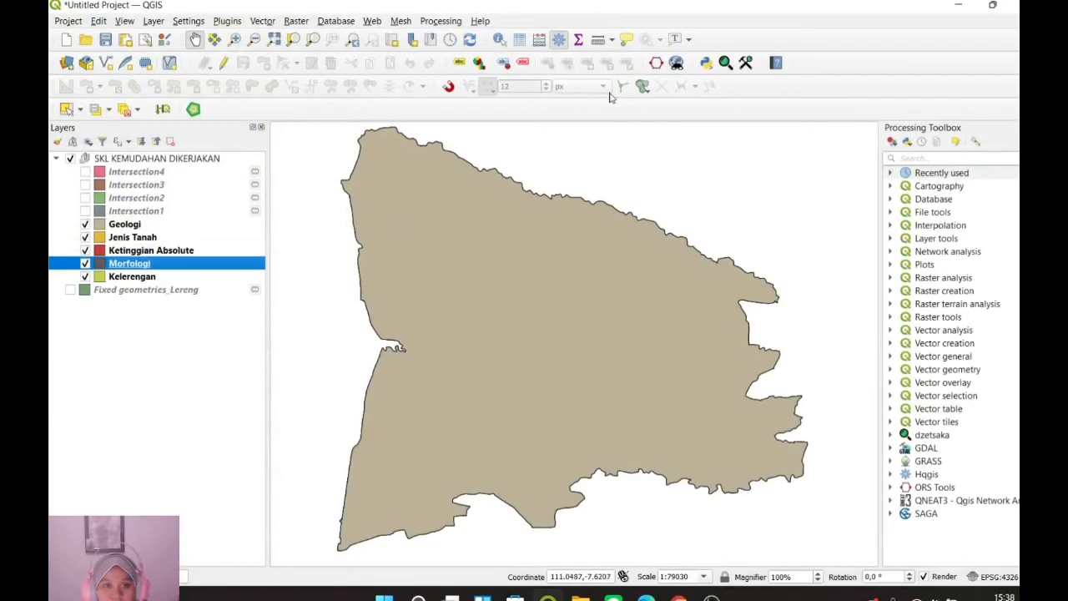
click(520, 40)
click(1015, 5)
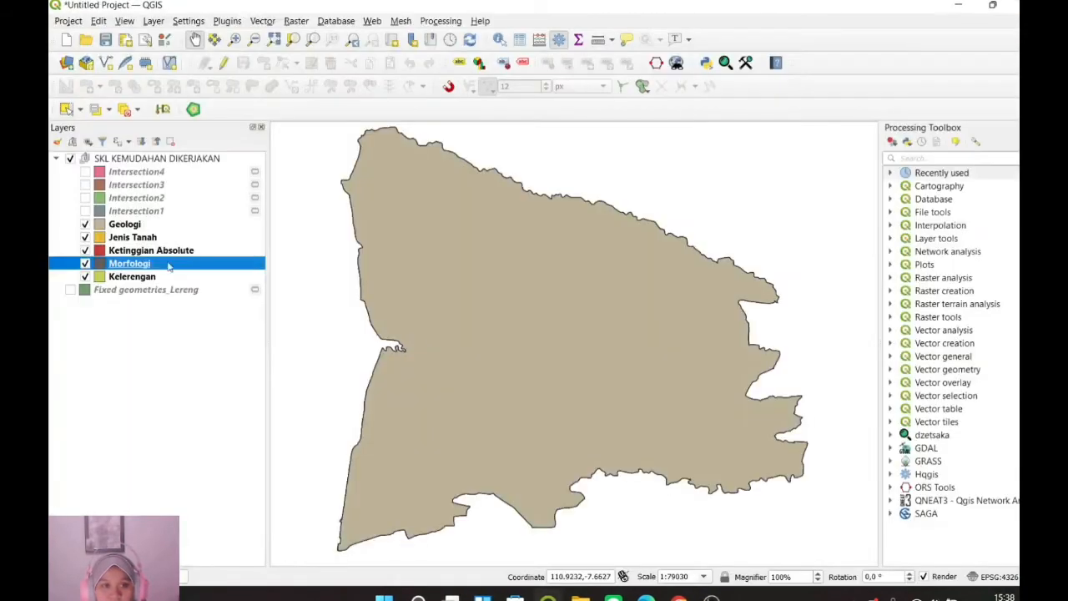
click(159, 276)
click(519, 40)
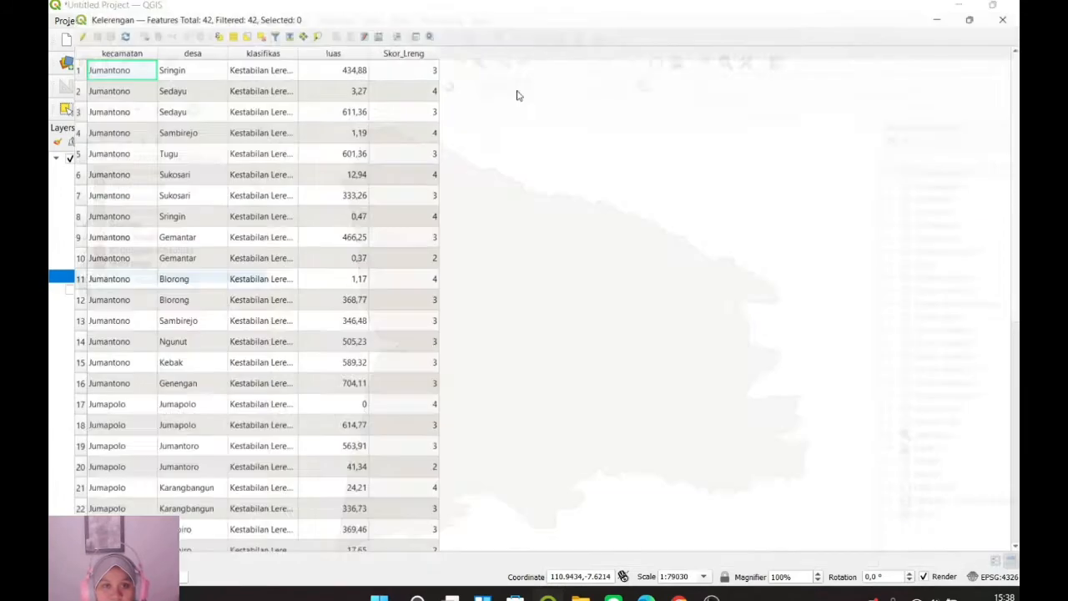
click(1016, 5)
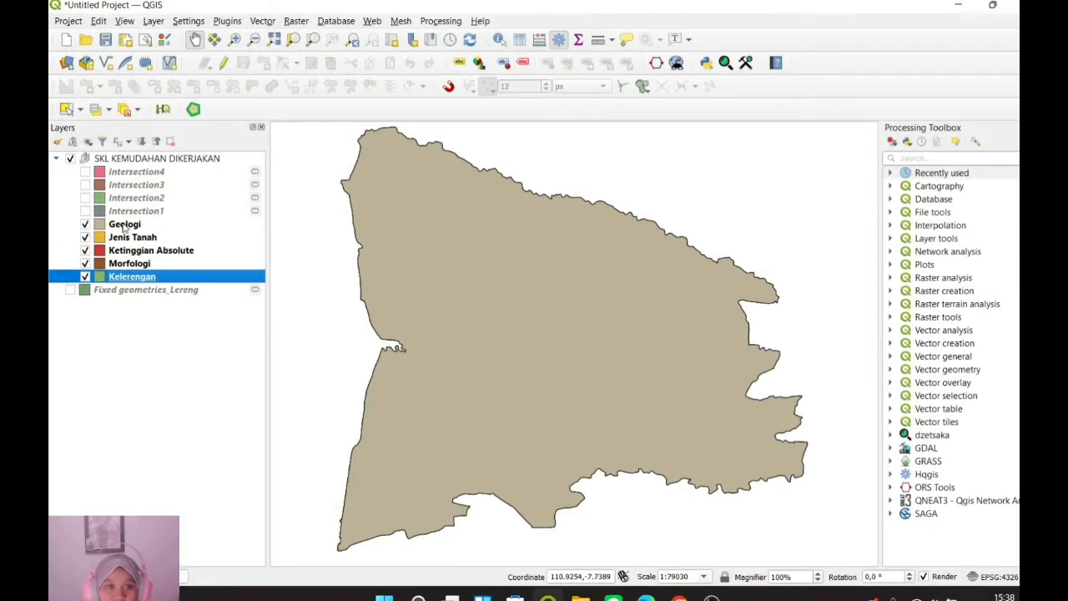
Set up an Intersection with Geologi as the input layer and Jenis Tanah as the overlay layer.
click(151, 227)
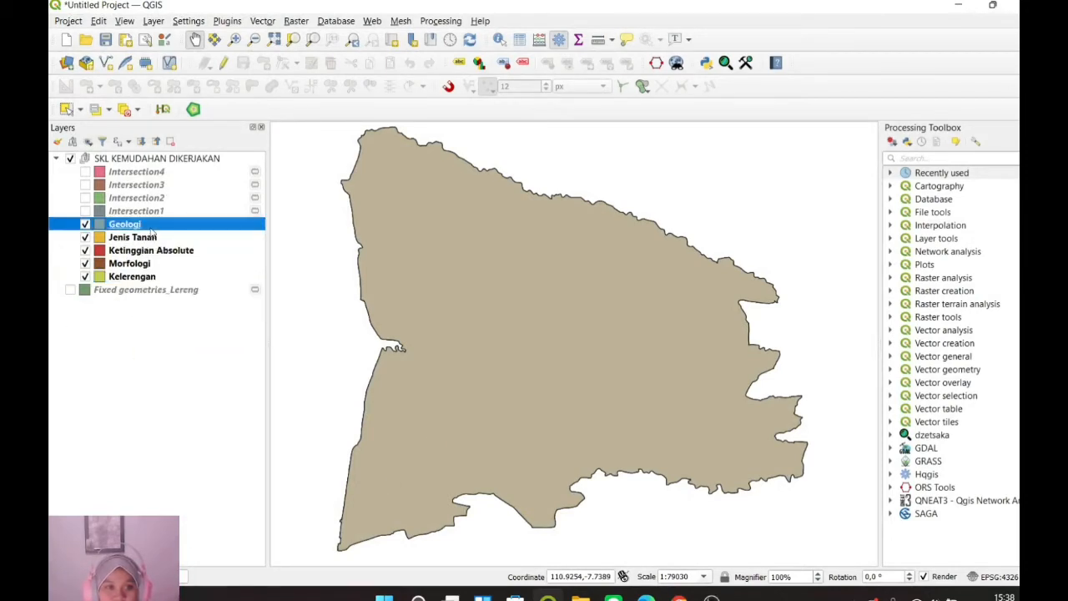
click(264, 22)
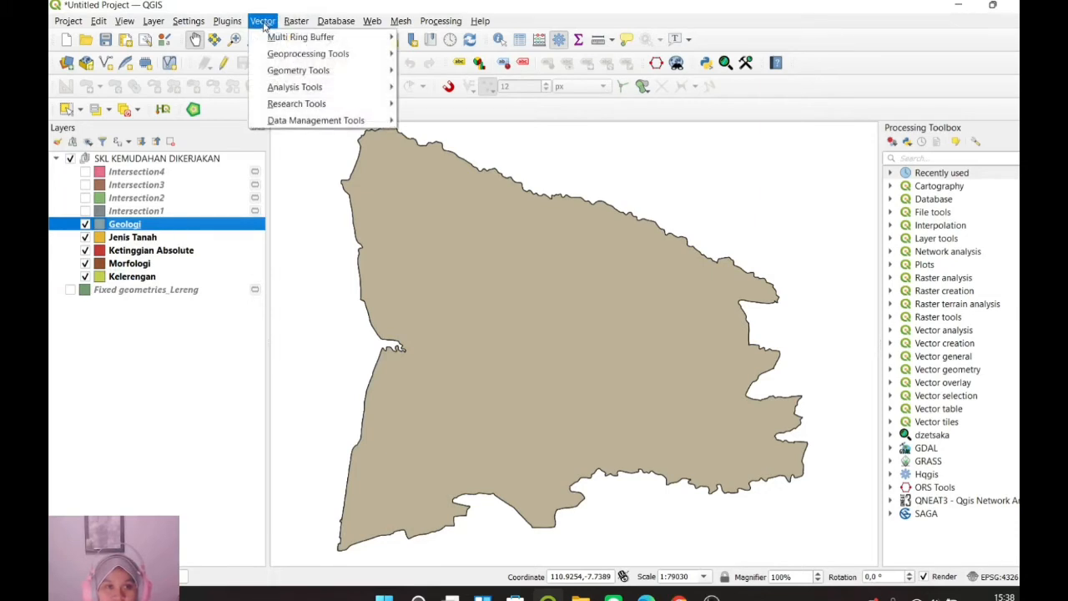
mouse_move(302, 56)
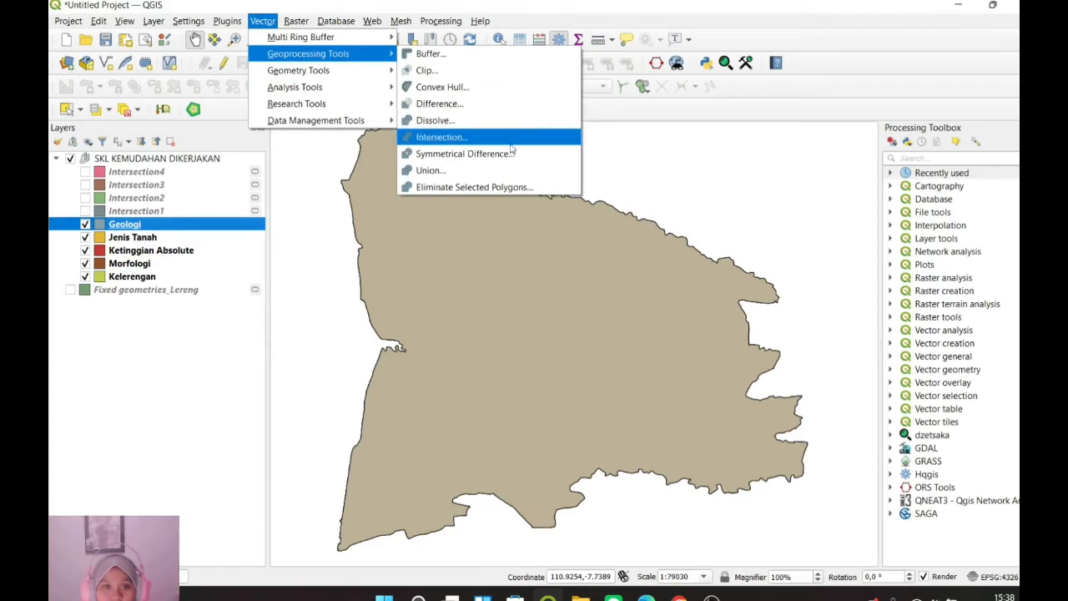
click(511, 140)
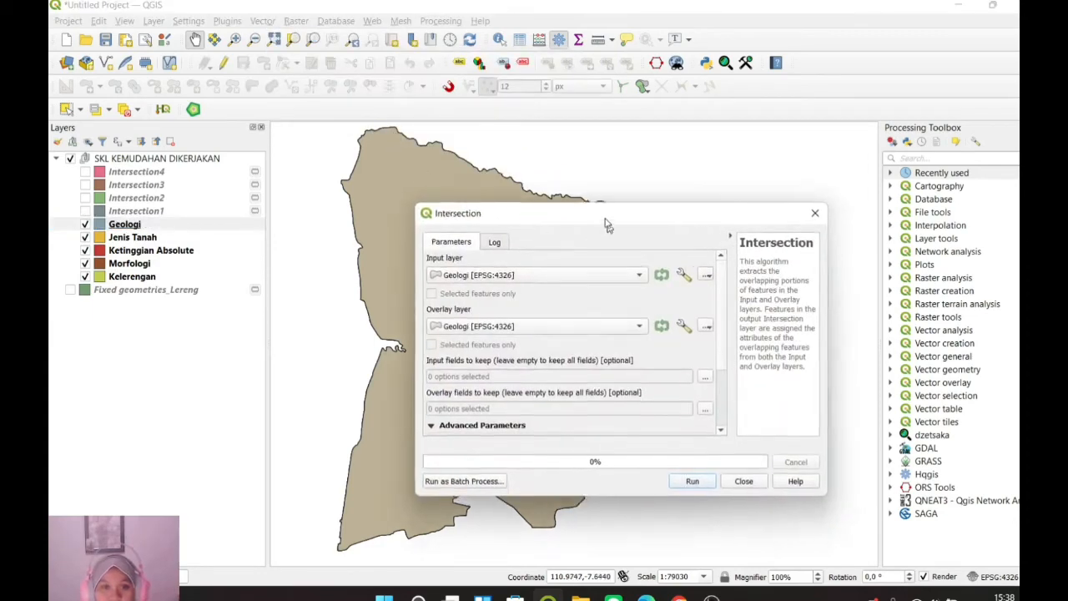
drag(606, 224, 564, 138)
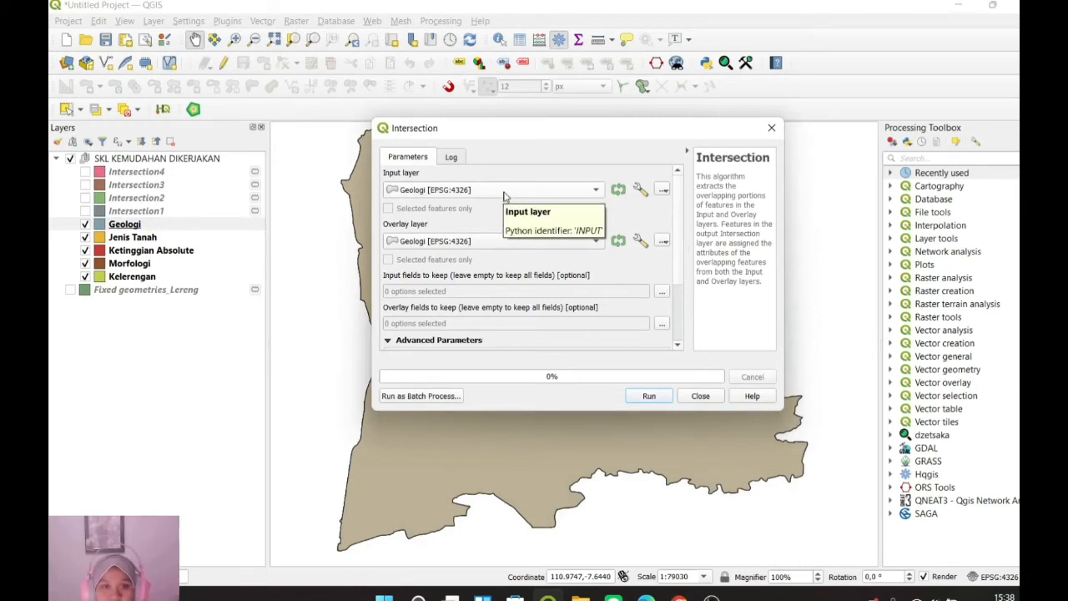
click(499, 242)
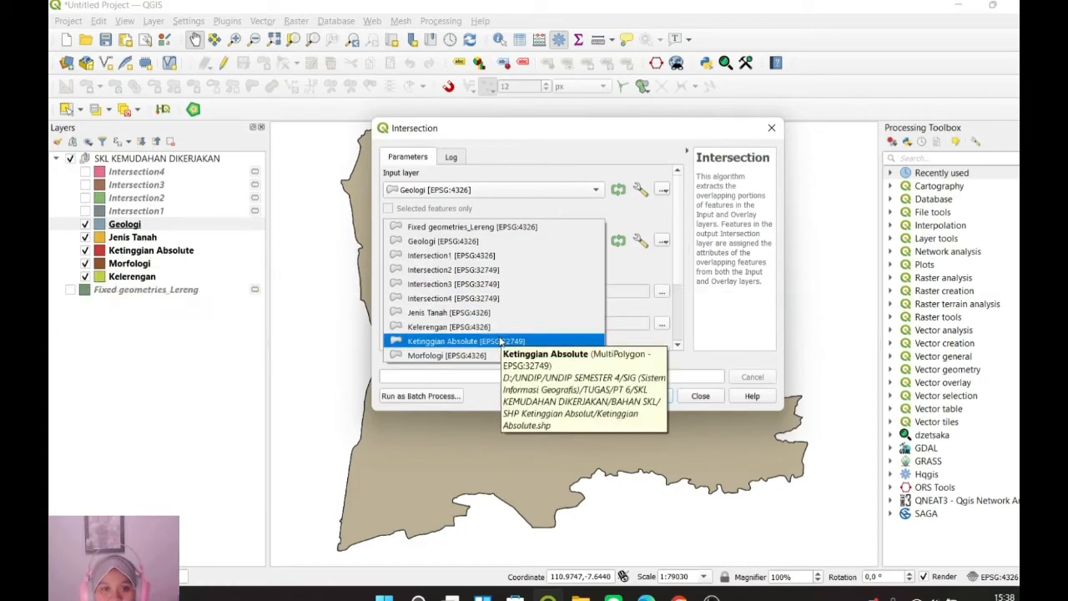
click(558, 312)
Choose Score_Geol as the input field and Skor_Tanah as the overlay field to keep, and close Intersection without running it.
click(656, 292)
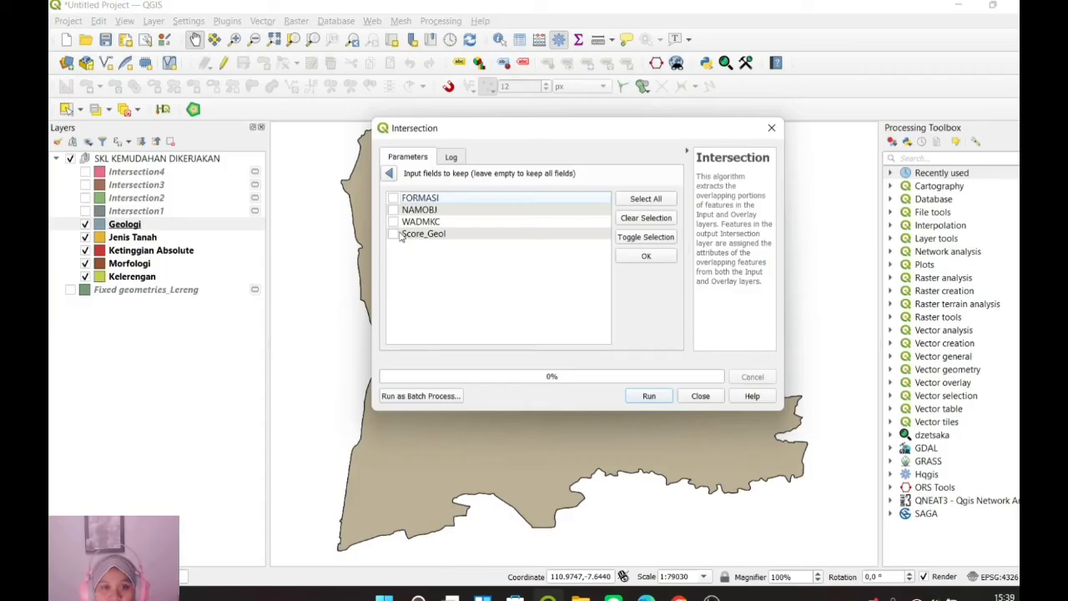
click(394, 235)
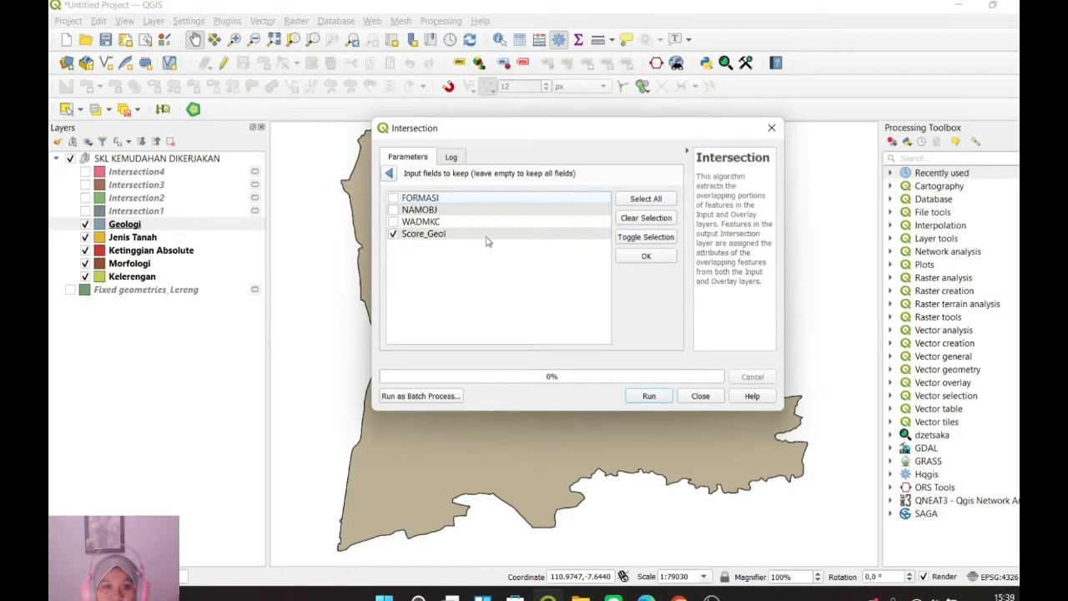
click(636, 257)
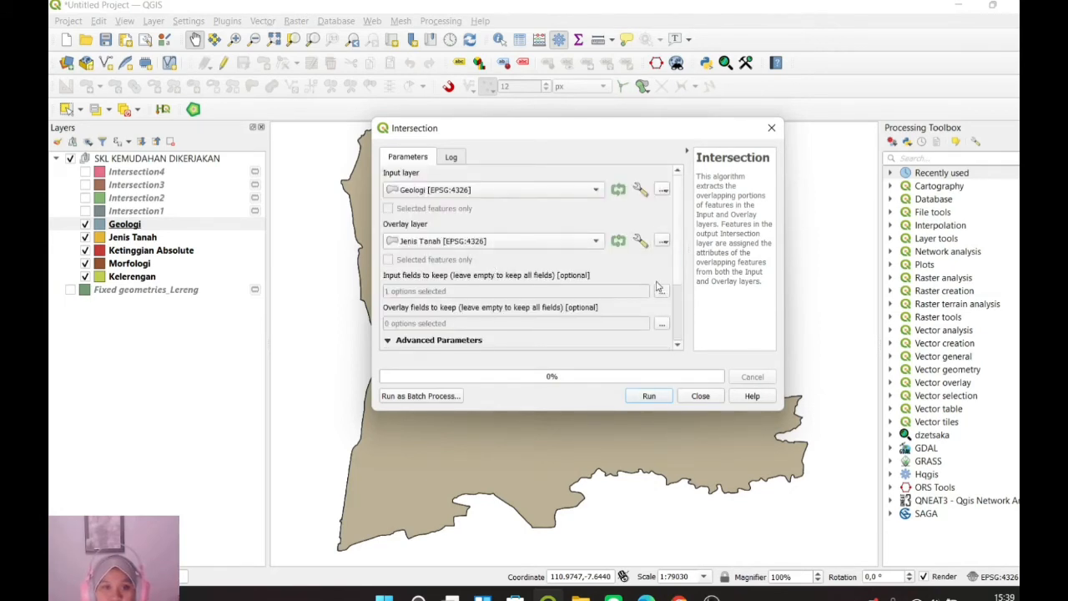
click(661, 322)
click(393, 258)
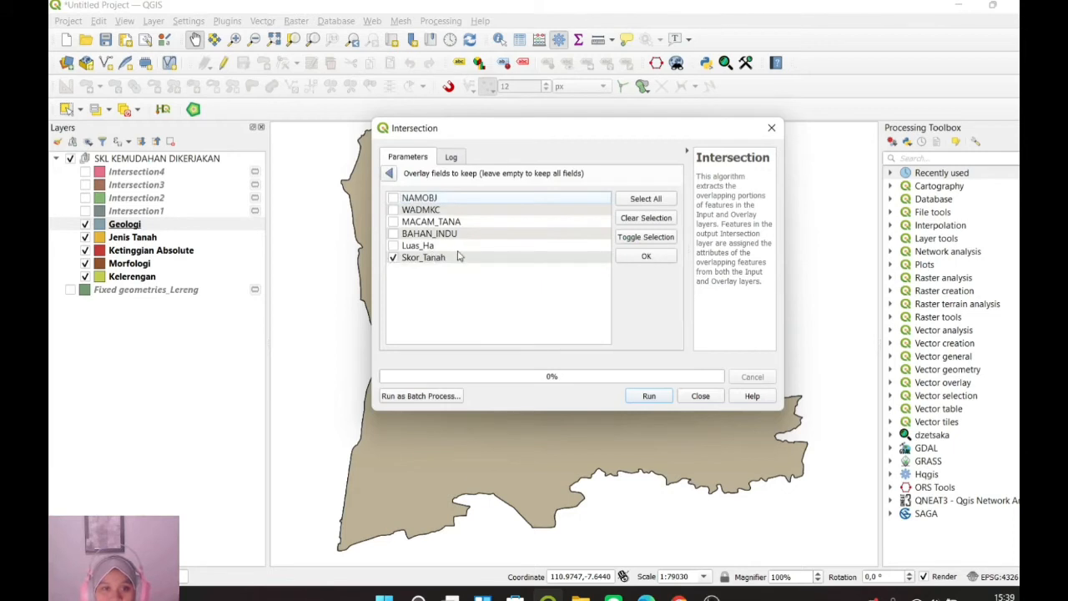
click(644, 257)
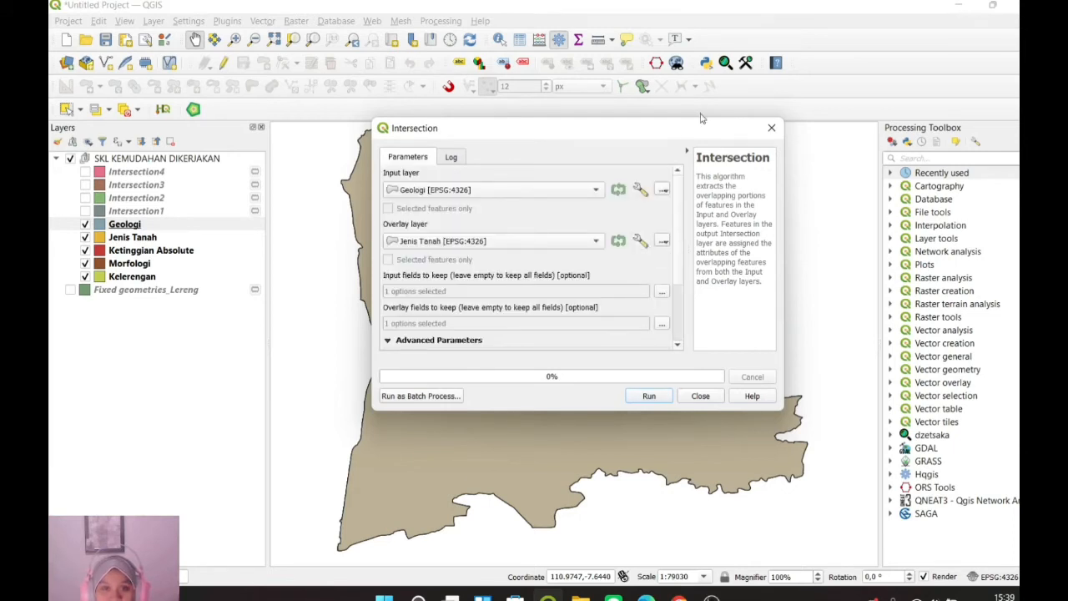
drag(681, 133, 677, 112)
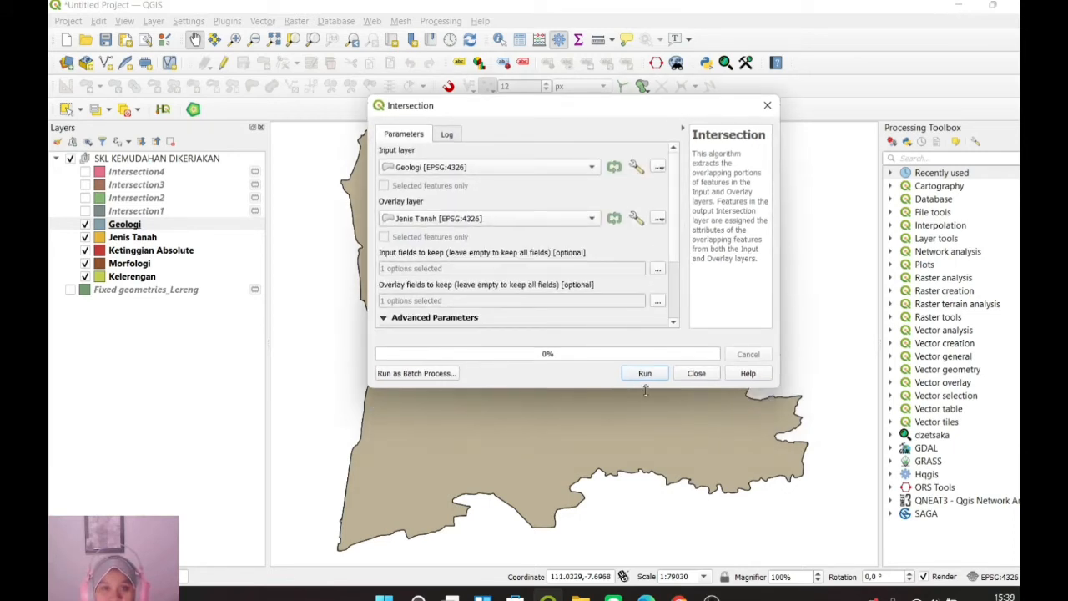
click(768, 105)
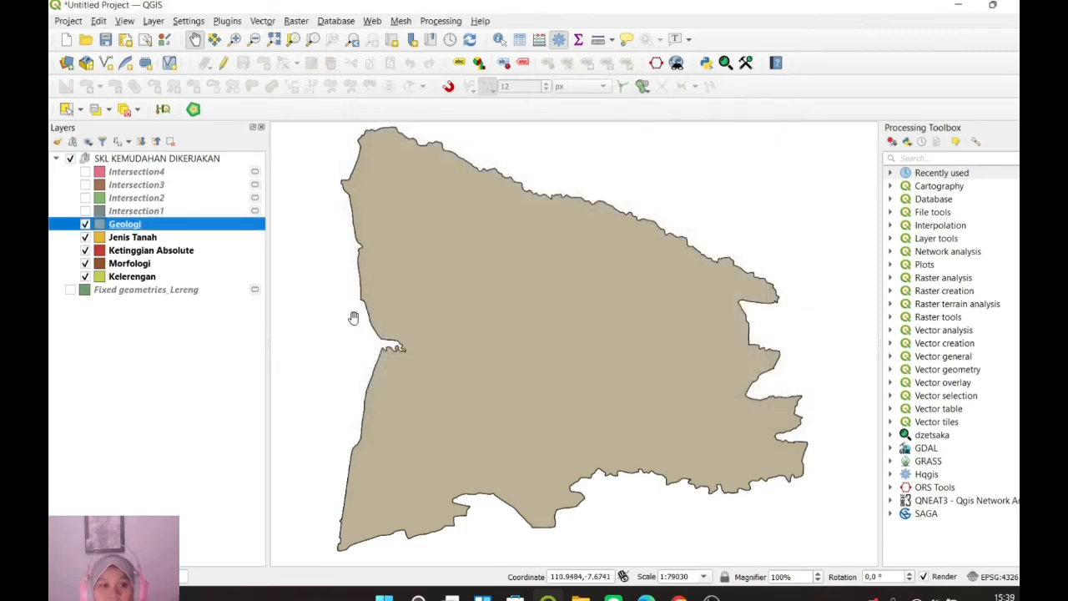
click(144, 239)
click(144, 251)
click(145, 263)
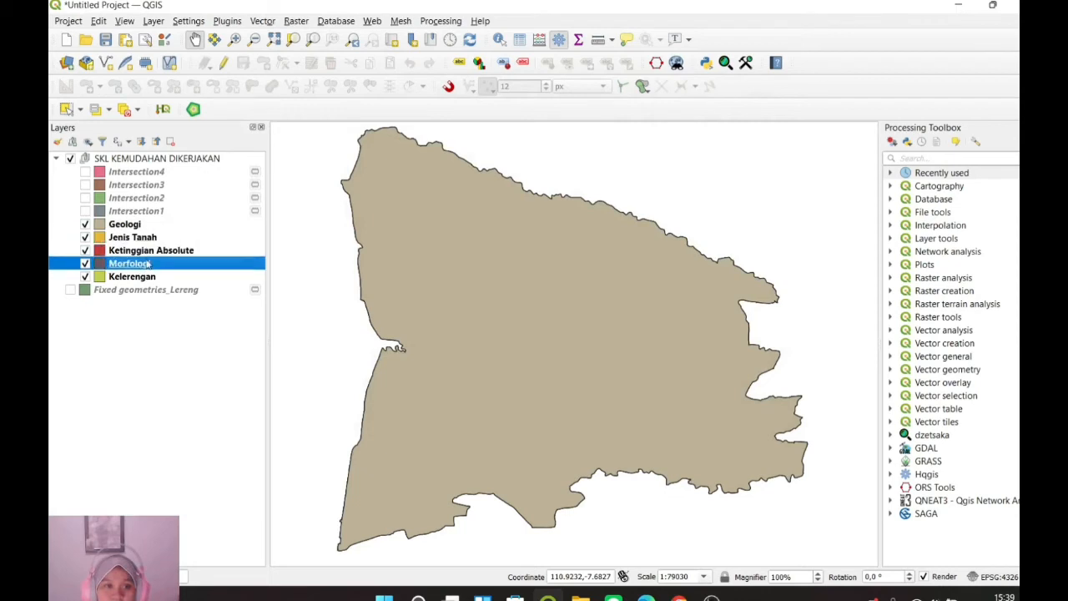
click(146, 278)
click(155, 260)
click(158, 249)
click(154, 240)
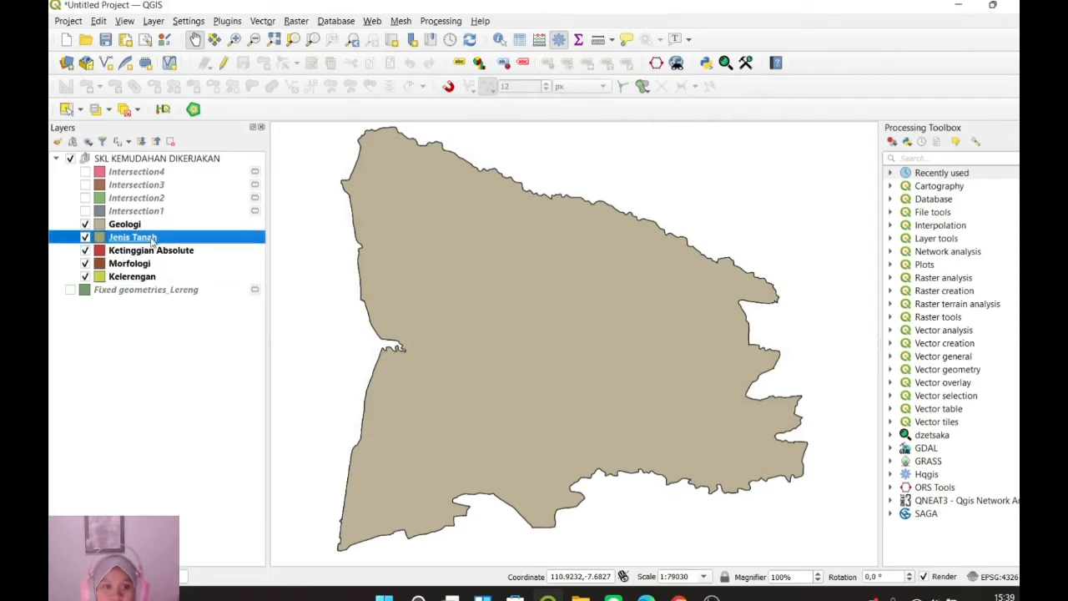
click(147, 252)
click(145, 264)
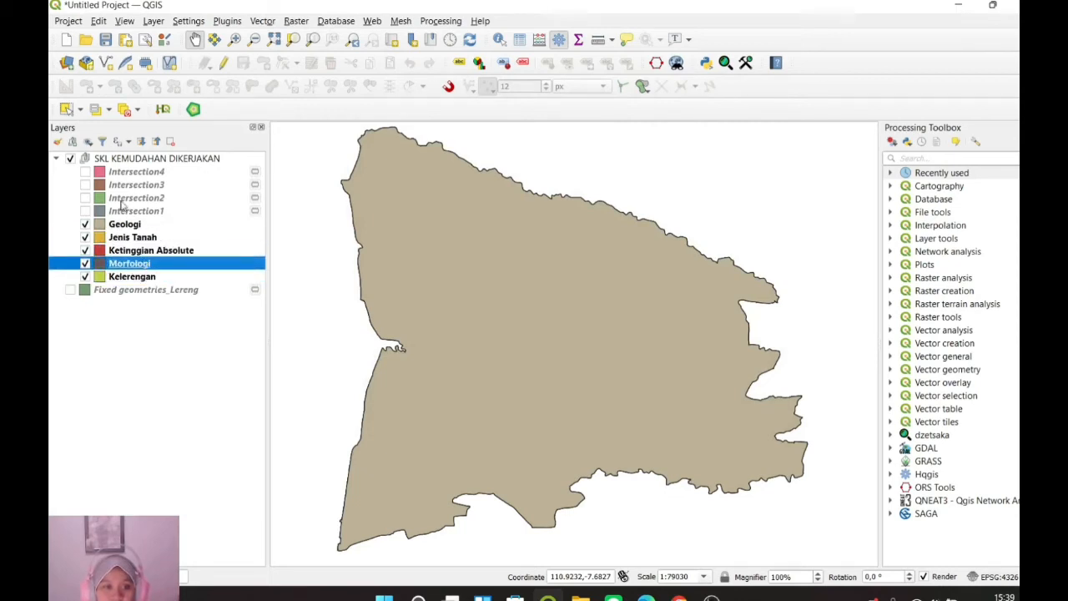
Show the Intersection4 layer and hide the Geologi, Jenis Tanah, Ketinggian Absolute, Morfologi and Kelerengan layers.
click(86, 172)
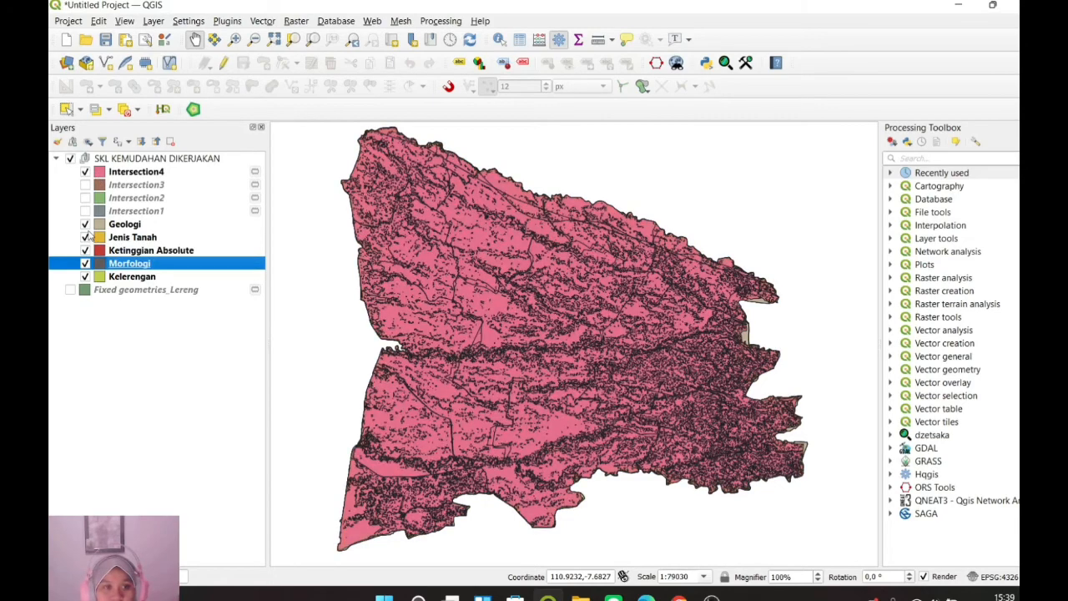
click(85, 224)
click(85, 237)
click(85, 250)
click(85, 264)
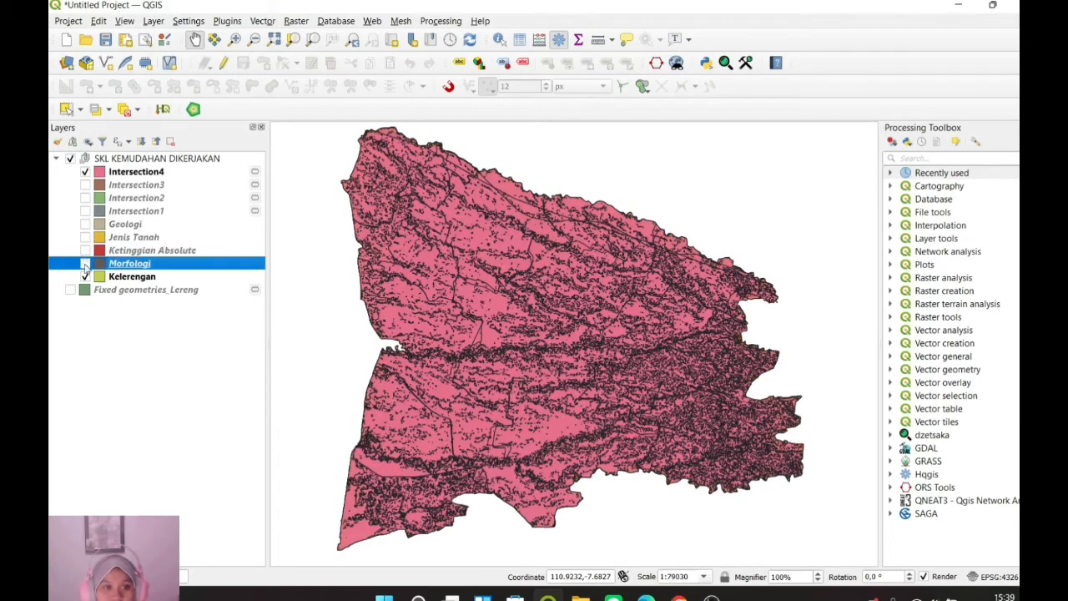
click(85, 277)
Make the Intersection4 attribute table editable and set the Field Calculator to update the existing field Total_Muda.
click(126, 174)
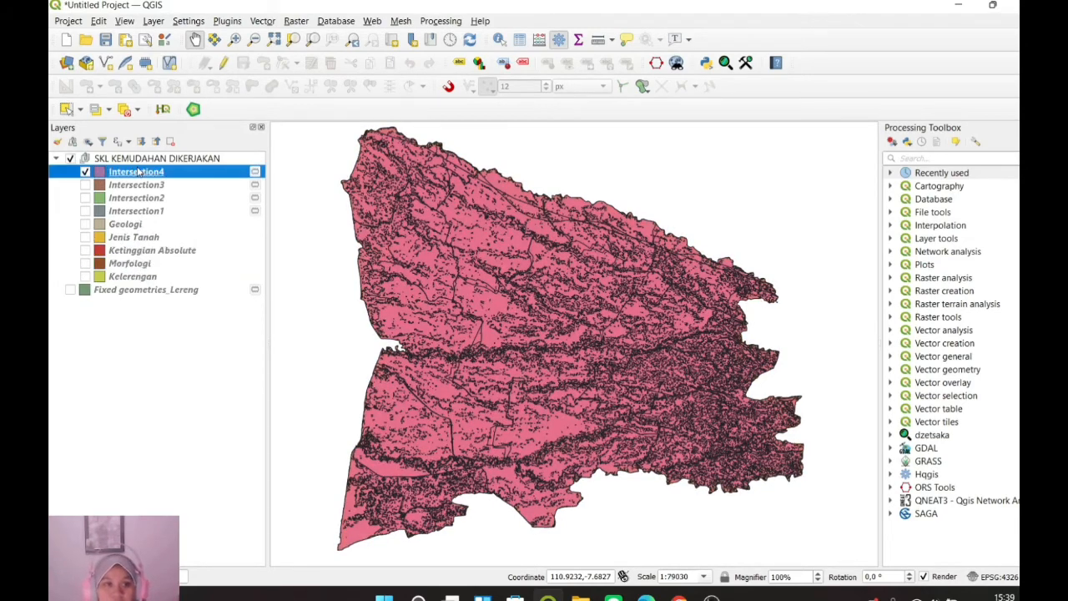
click(519, 39)
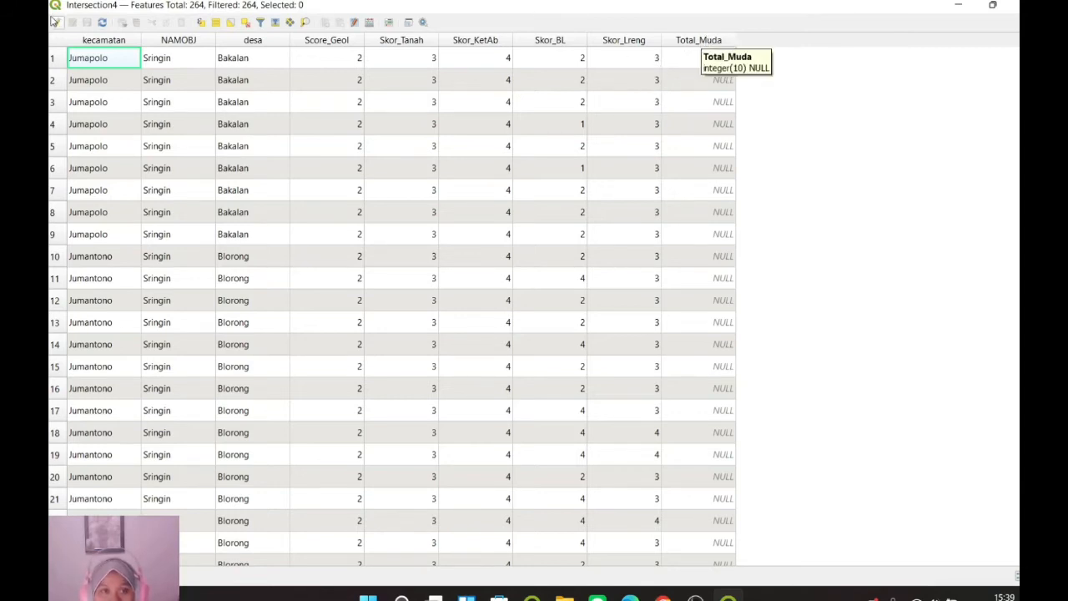
click(55, 22)
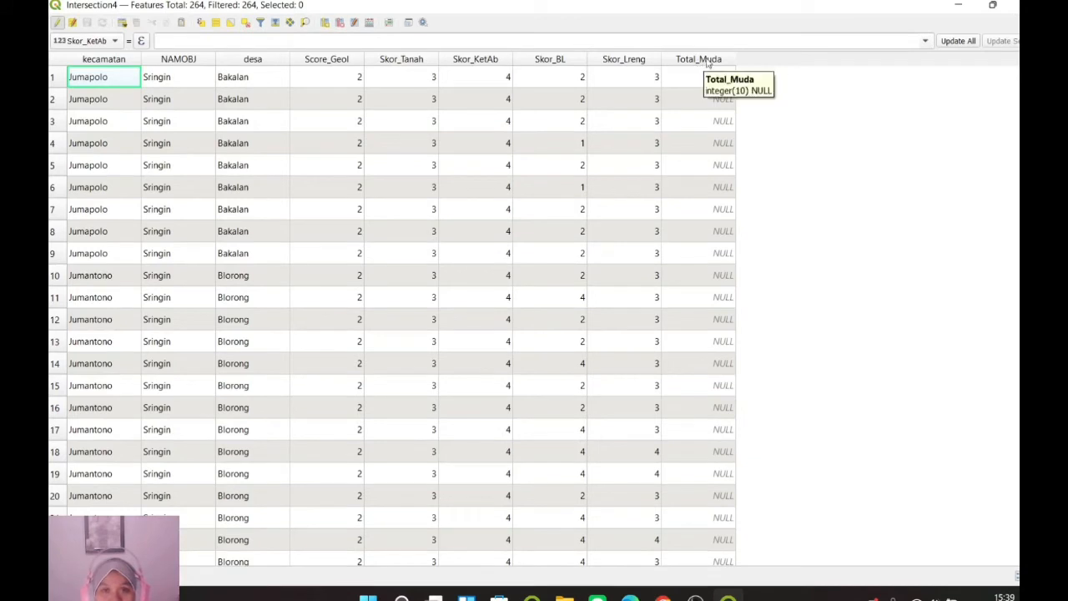
click(370, 25)
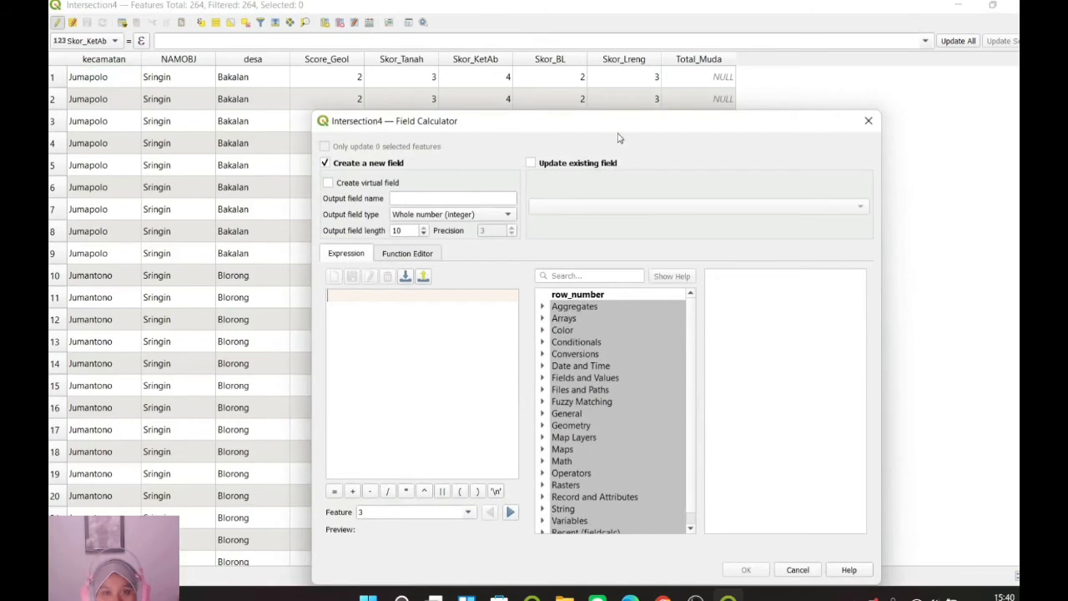
drag(620, 125, 612, 75)
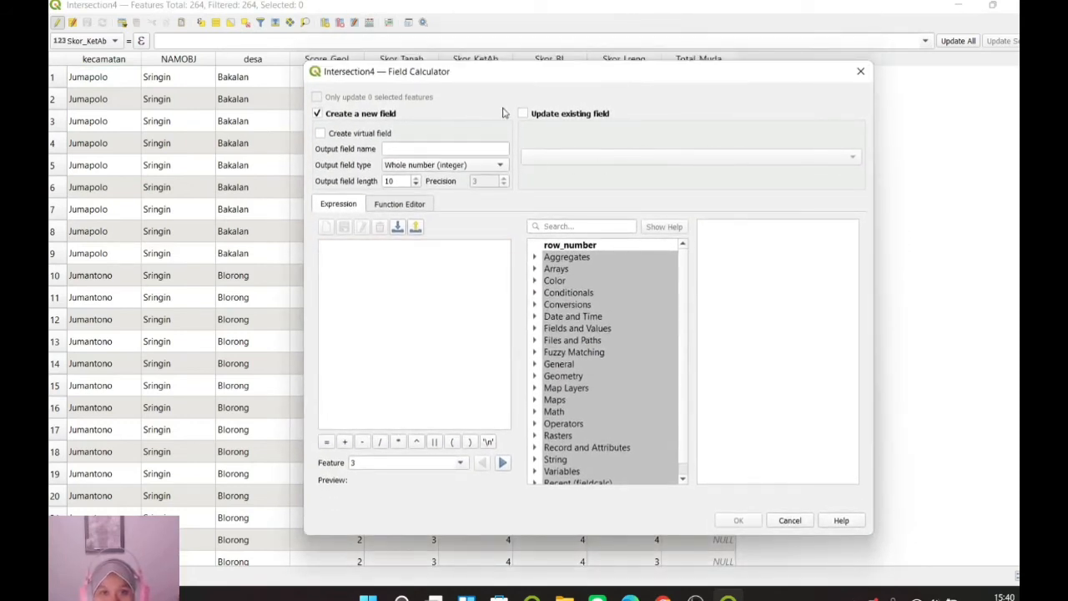
click(525, 114)
click(711, 159)
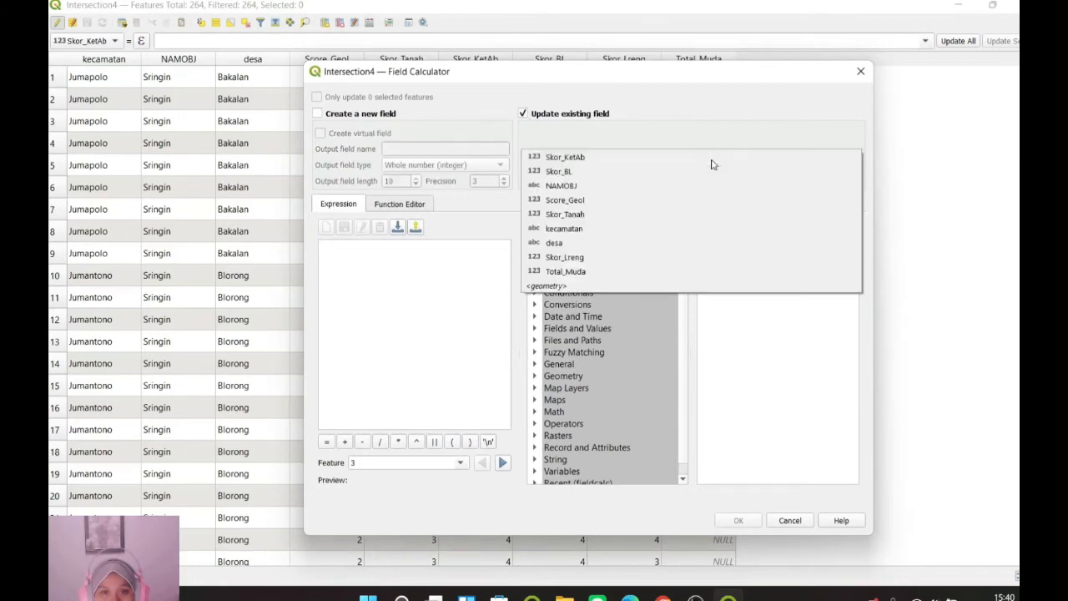
click(677, 272)
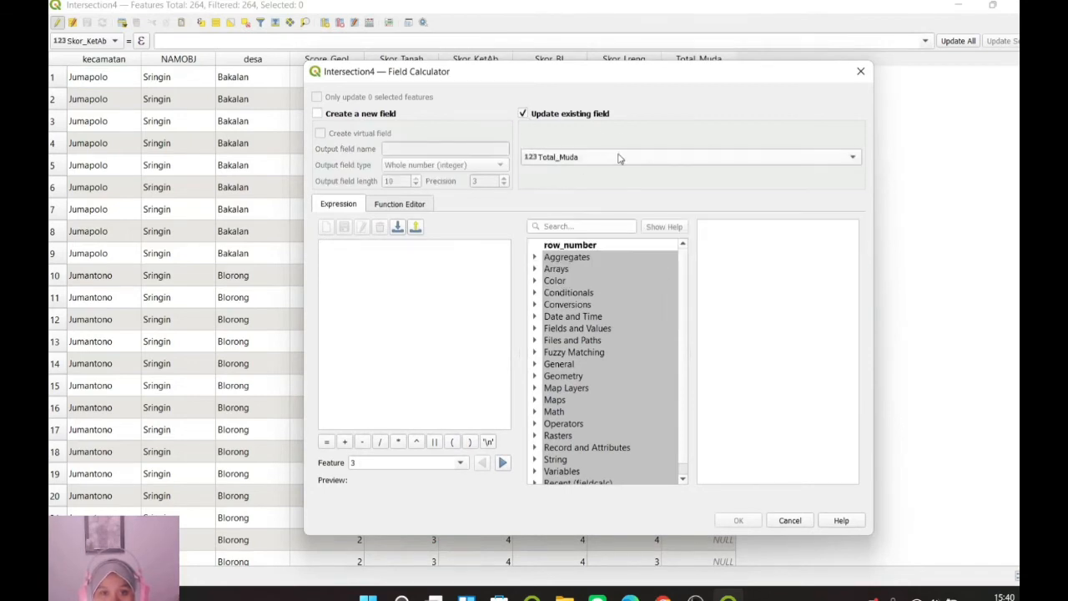
Begin the Total_Muda expression with the sum "Score_Geol" + "Skor_Tanah" using the layer's fields.
click(562, 329)
click(536, 330)
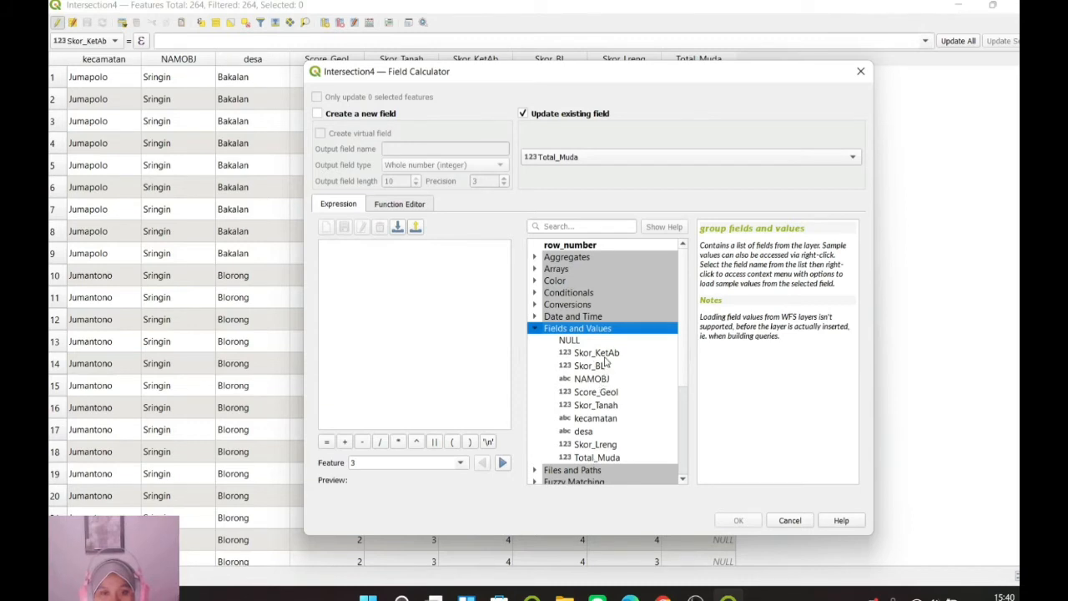
click(602, 393)
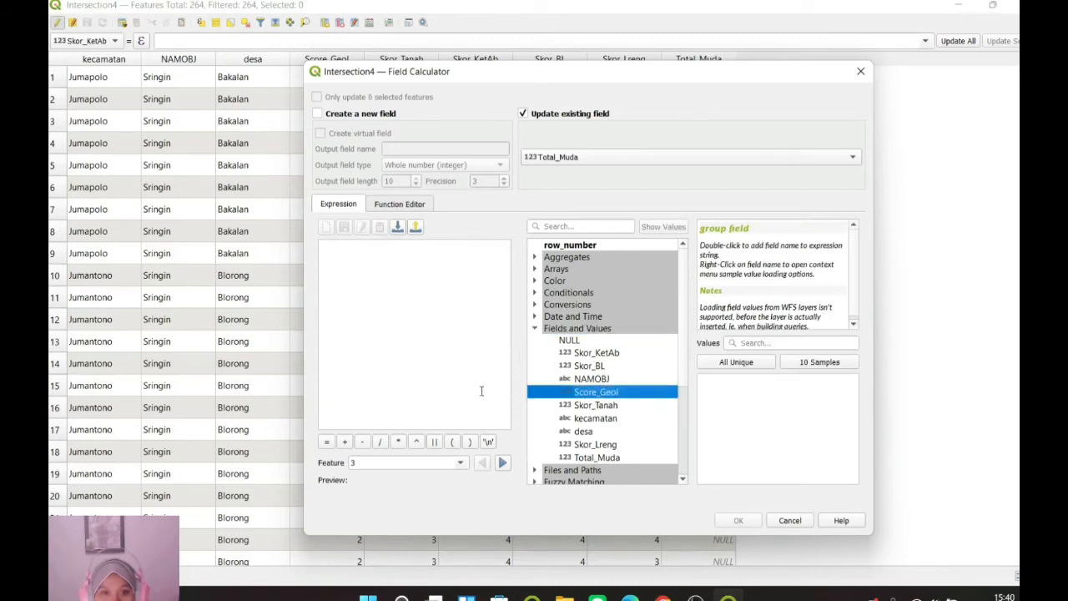
double_click(599, 393)
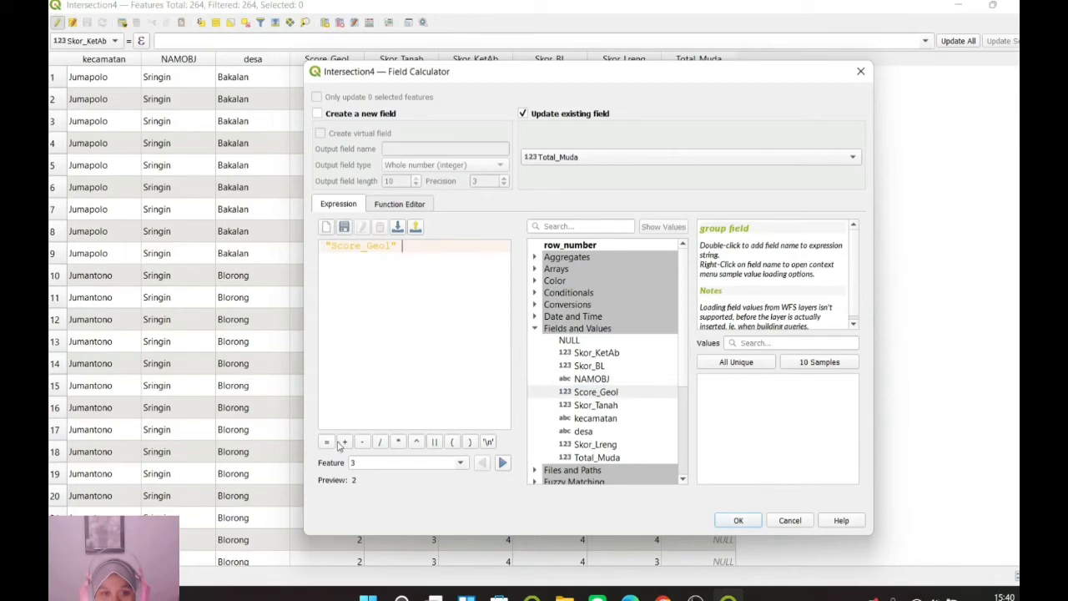
click(343, 442)
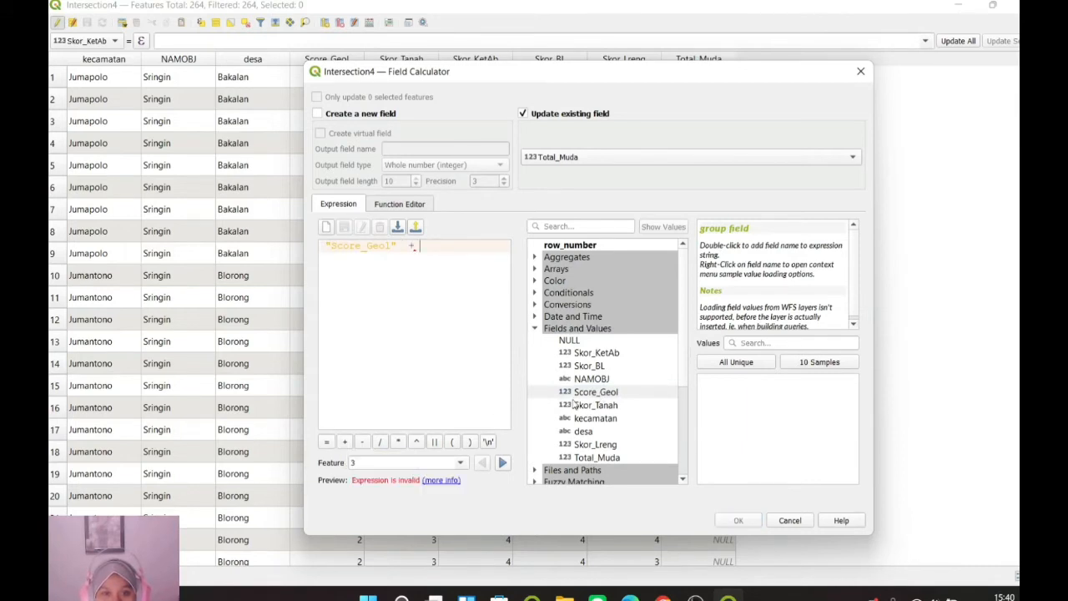
click(580, 406)
double_click(606, 409)
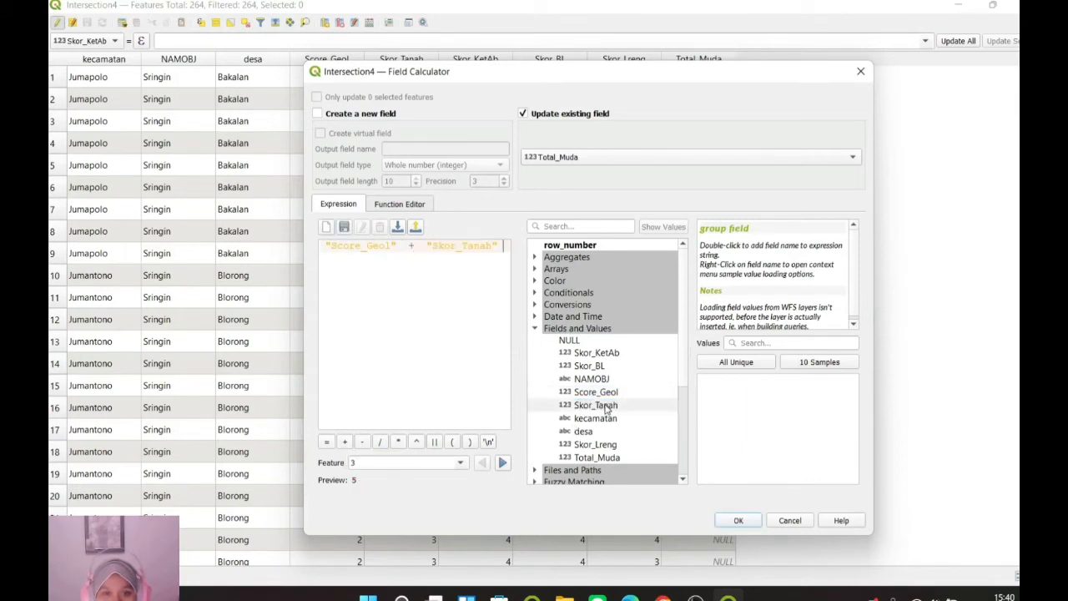
Extend the sum with + "Skor_BL" + "Skor_KetAb" + "Skor_Lreng" and run the calculation for Total_Muda.
click(345, 442)
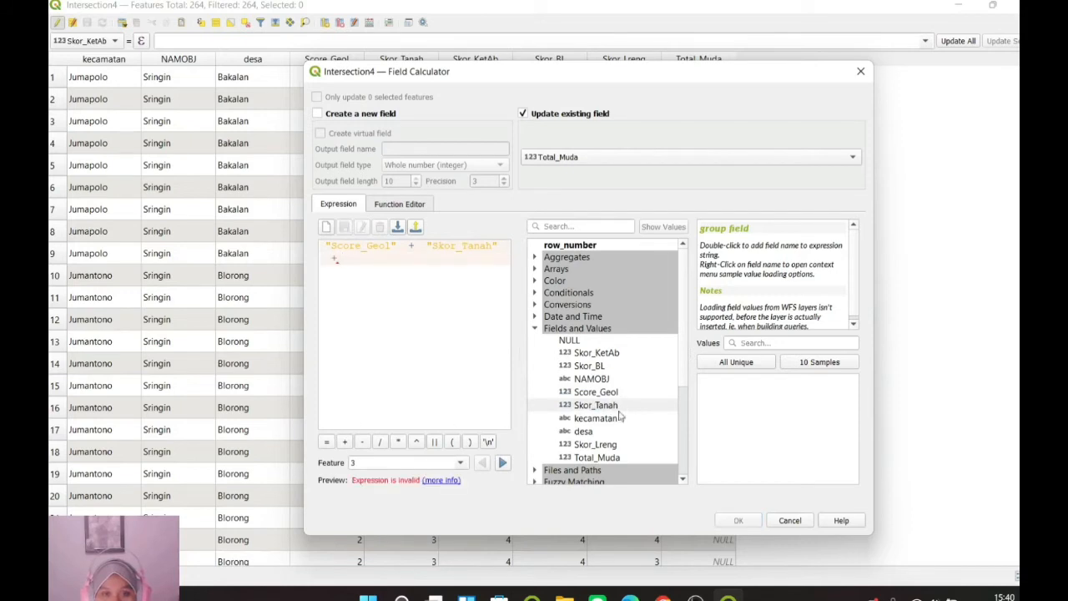
click(598, 418)
click(603, 404)
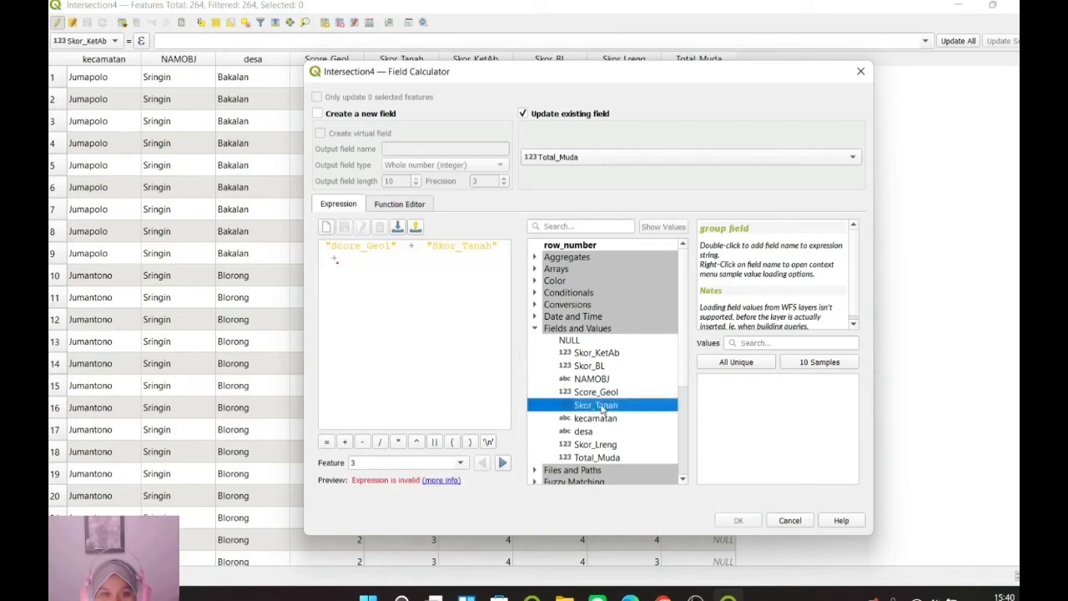
click(603, 369)
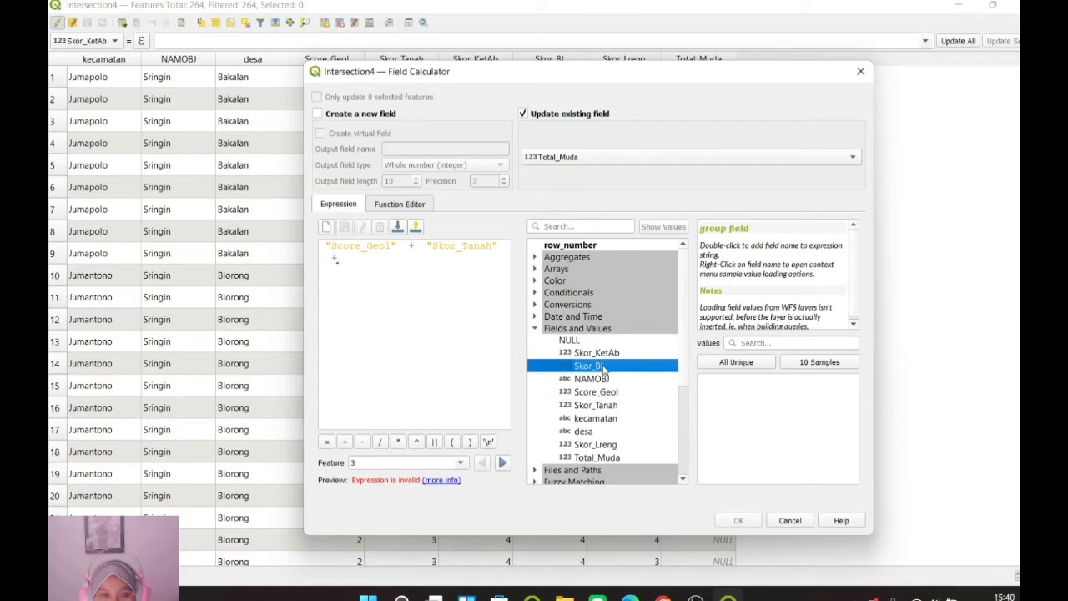
double_click(603, 368)
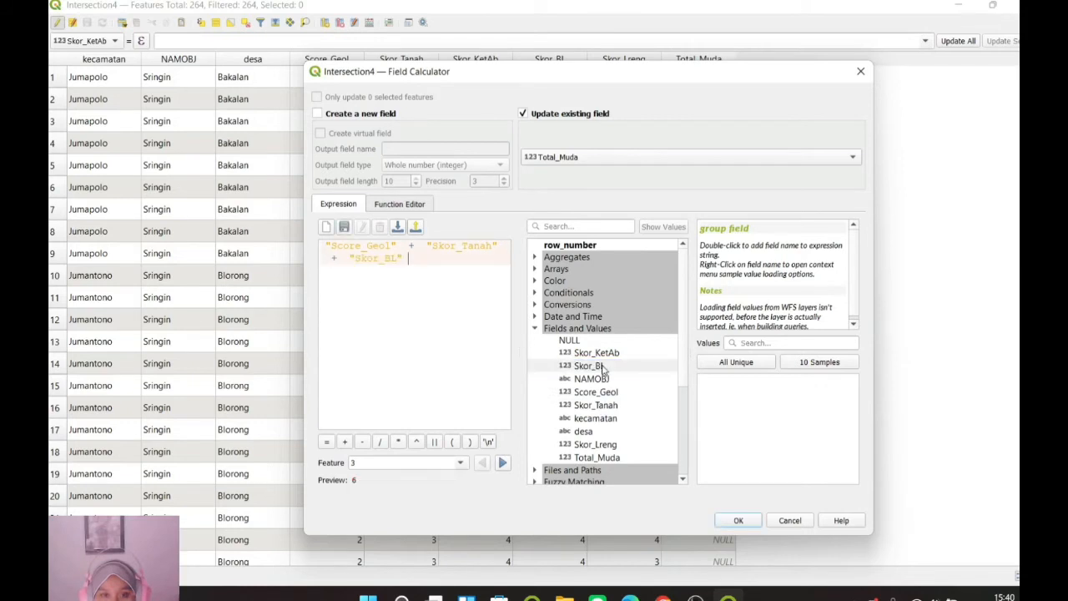
click(345, 441)
double_click(620, 355)
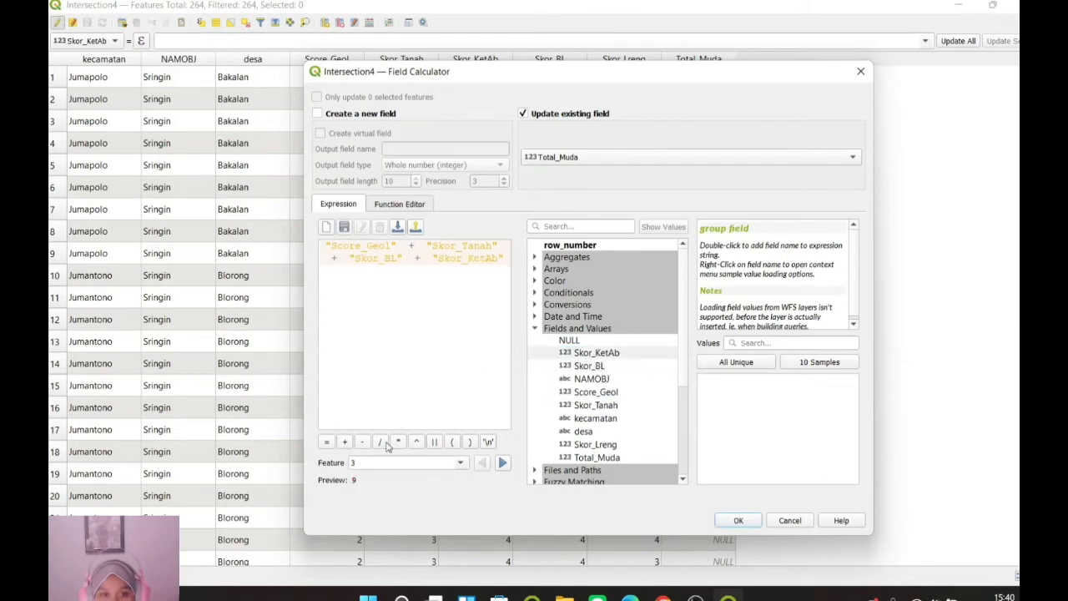
click(346, 442)
click(595, 444)
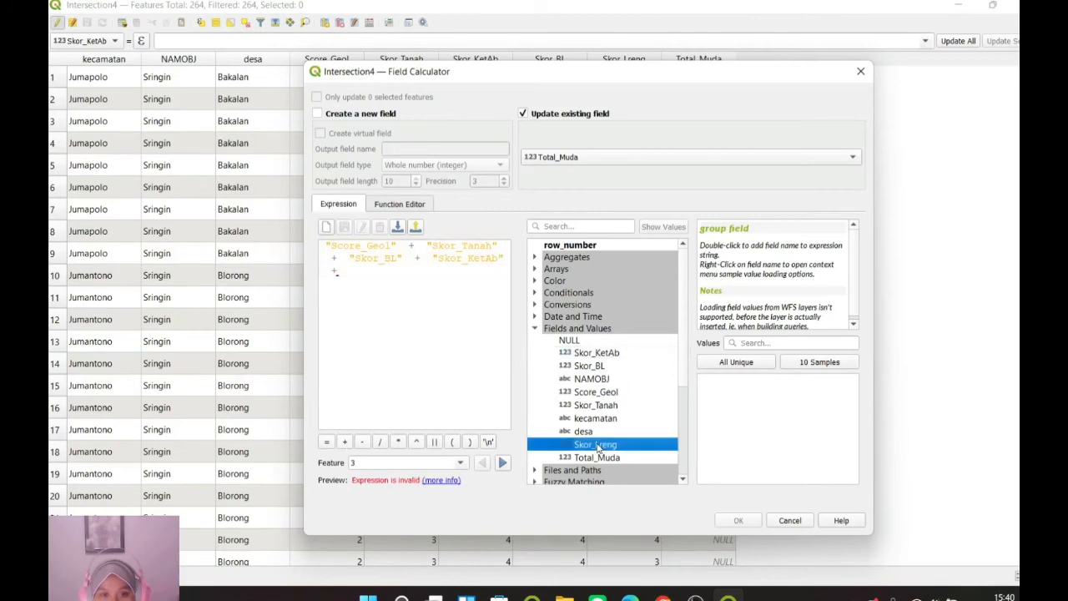
double_click(597, 445)
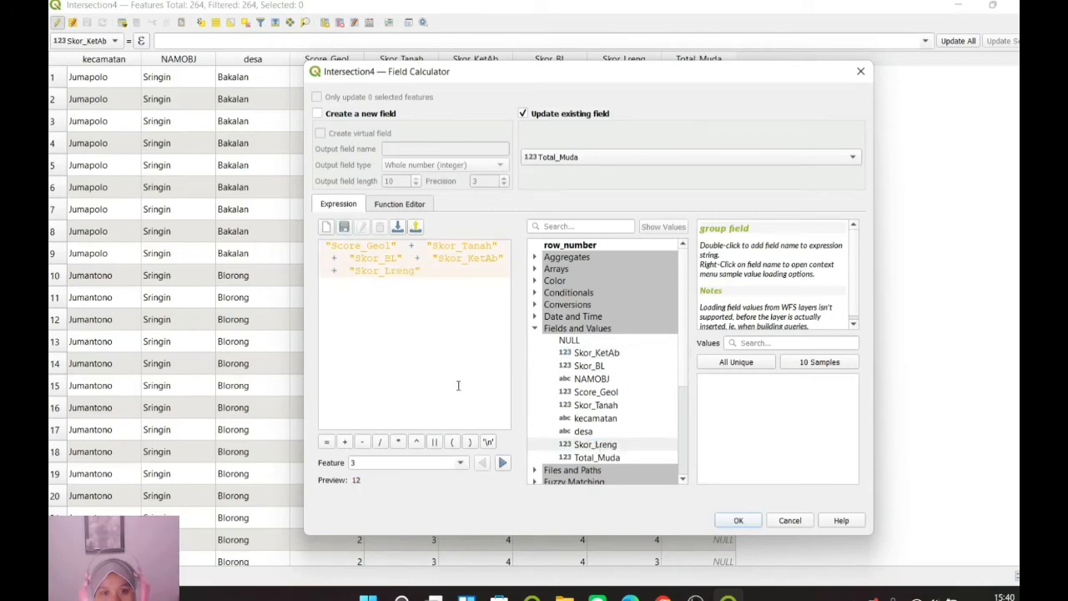
click(747, 522)
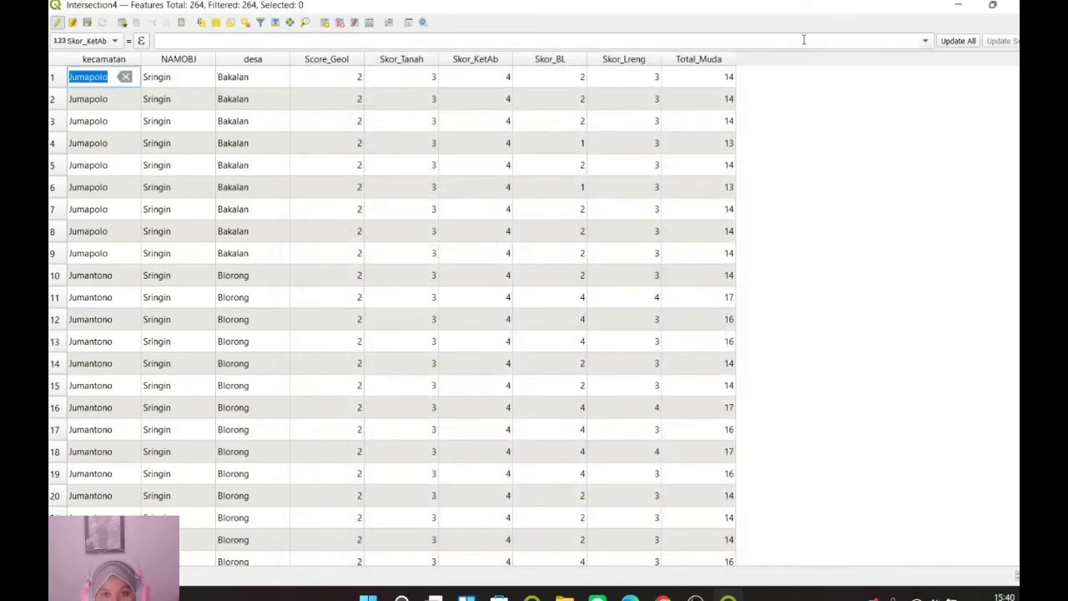
Stop editing the Intersection4 layer and save its changes.
click(782, 100)
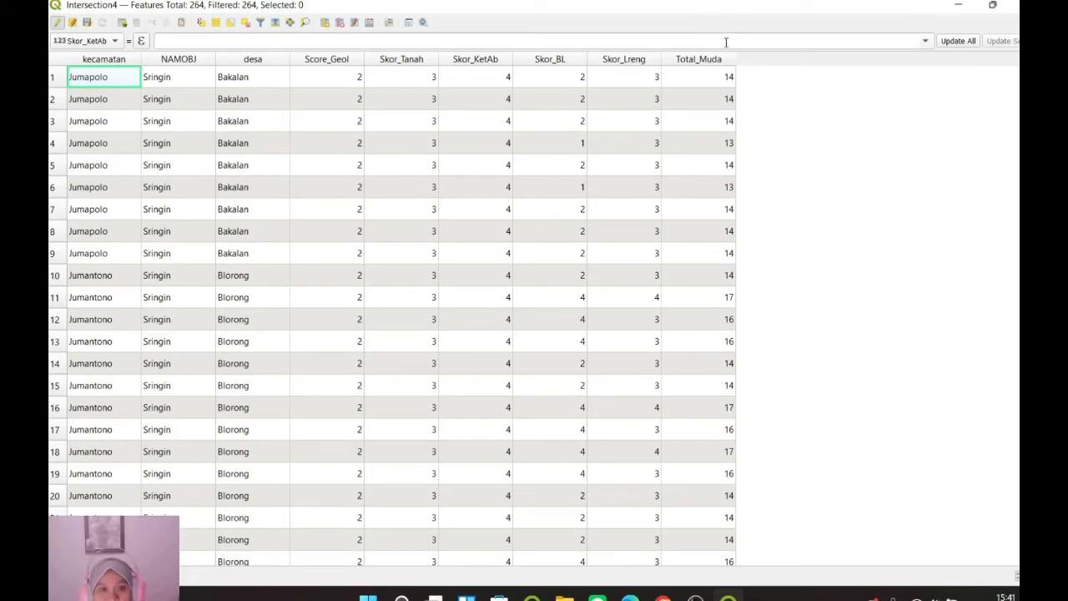
click(59, 23)
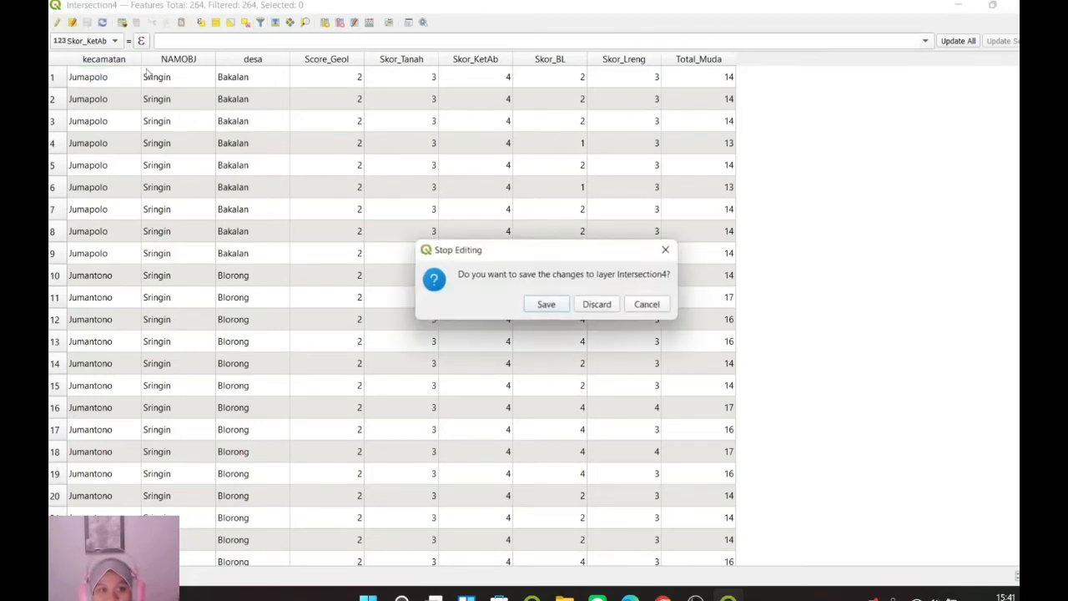
click(547, 306)
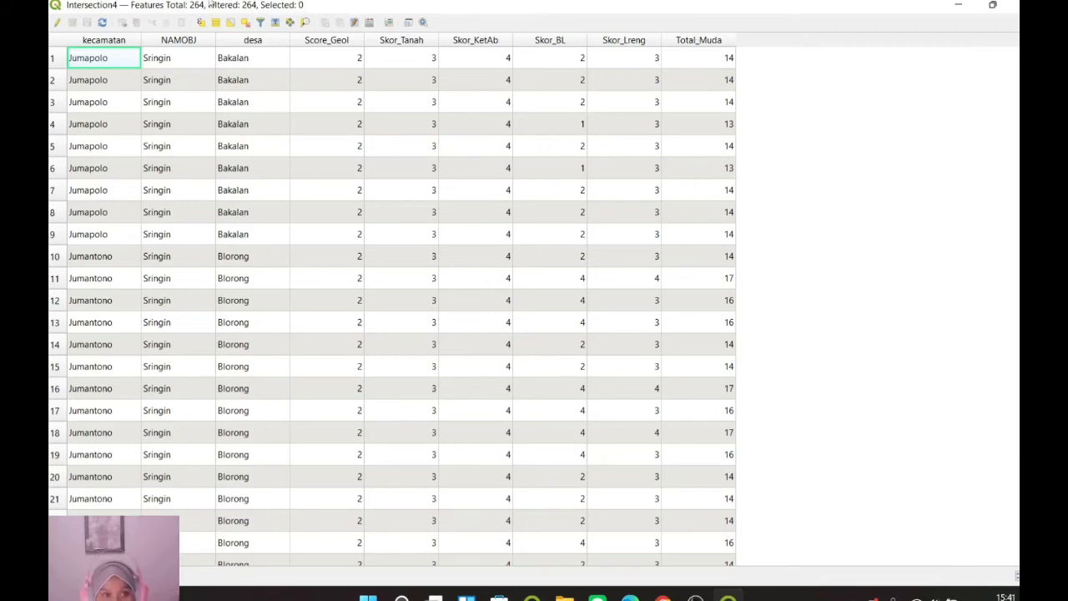
Resume editing Intersection4 and add a whole number (integer) field named Skor_Mudah with length 0.
click(57, 22)
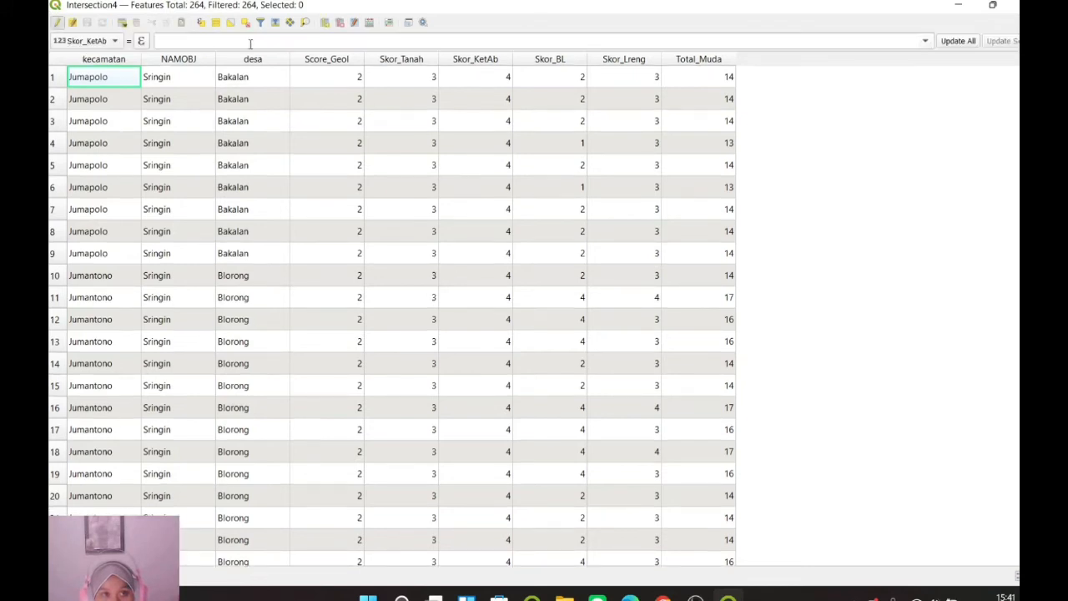
click(323, 24)
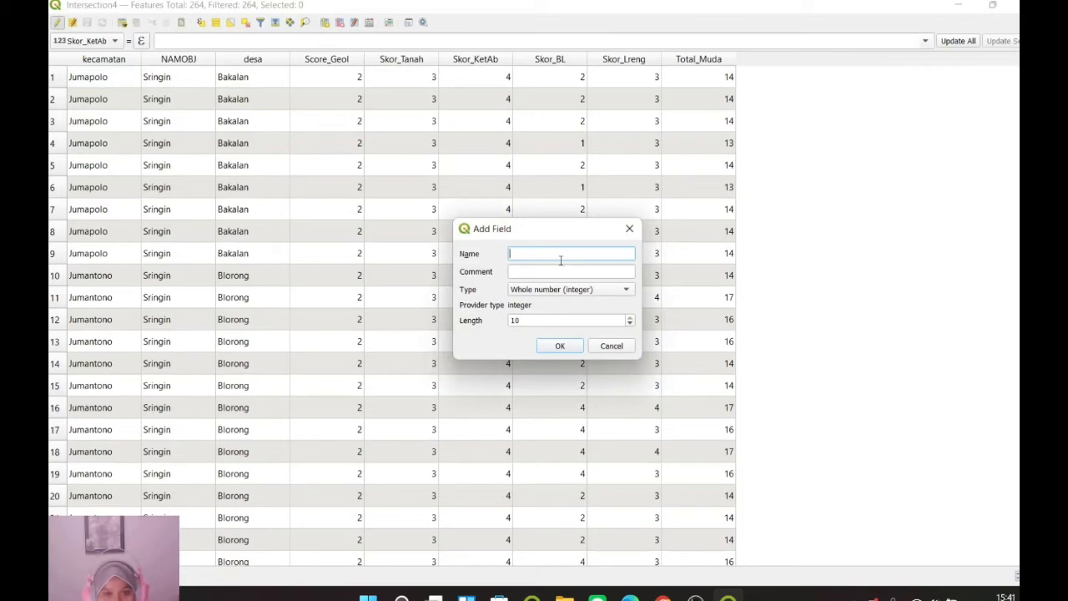
text(sk)
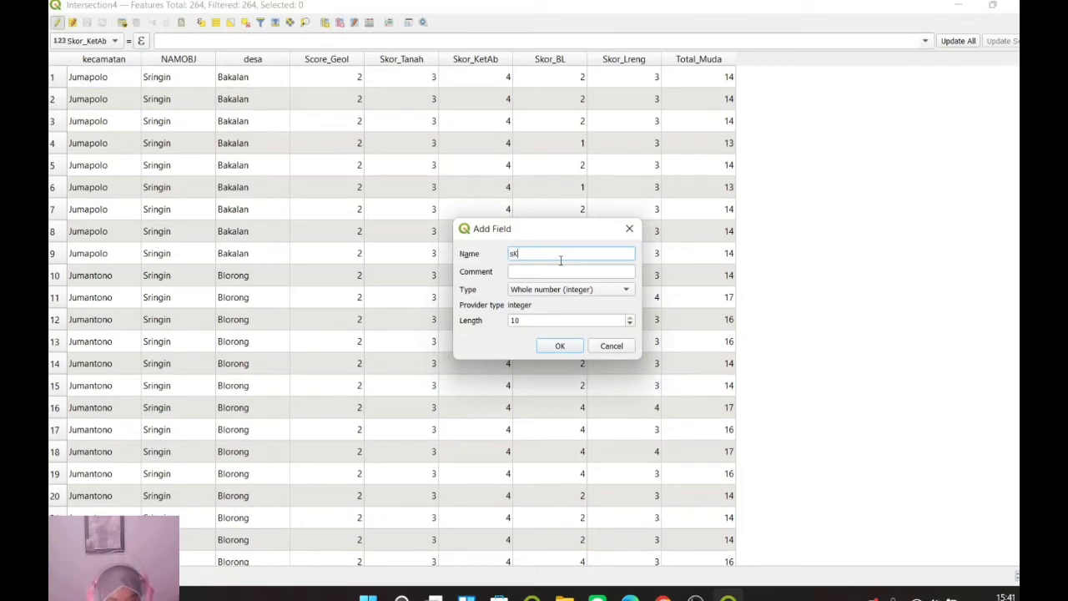
text(Skor_Mudah)
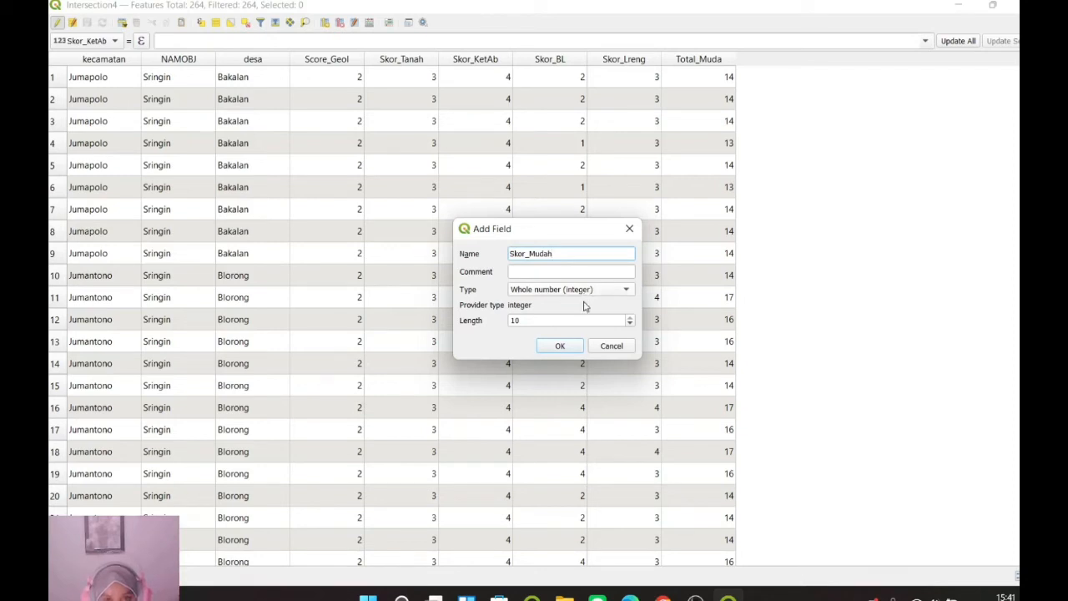
double_click(547, 321)
text(0)
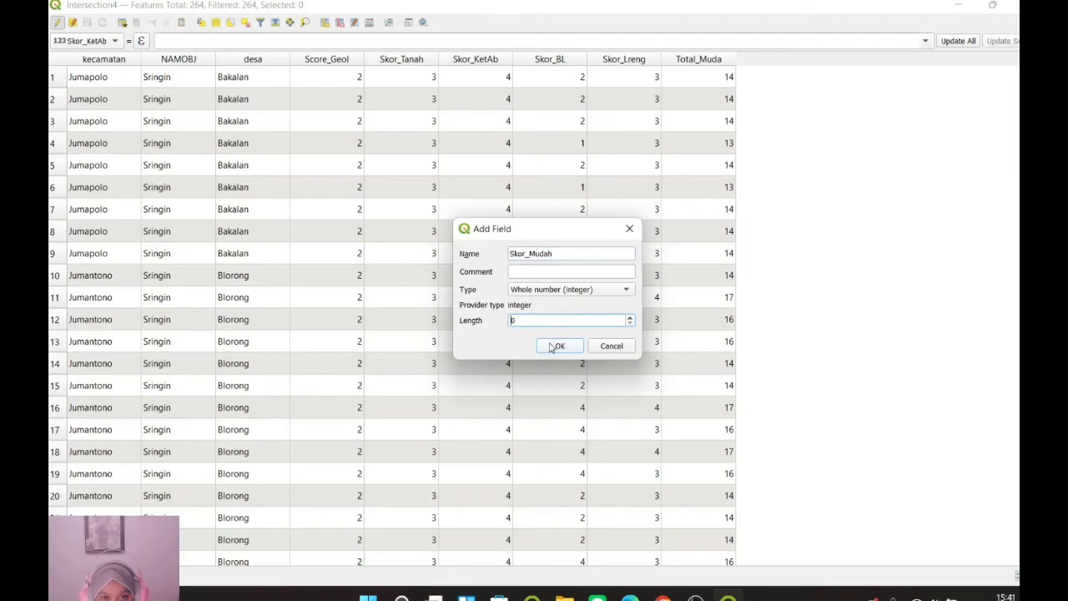
click(555, 346)
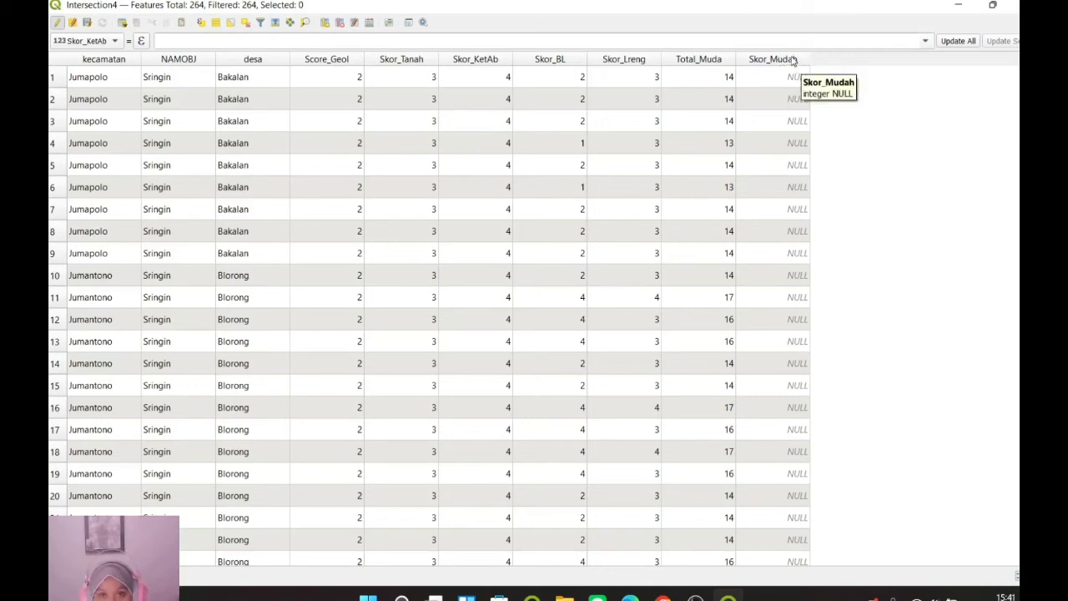
Calculate the existing Skor_Mudah field for all features with the expression "Total_Muda" / 5.
click(369, 22)
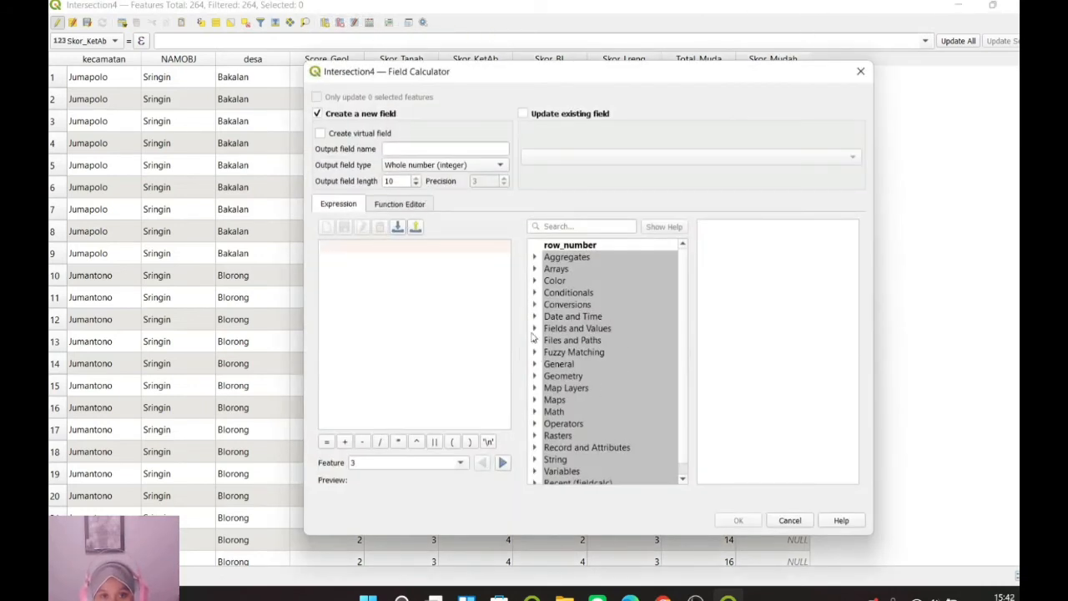
click(524, 113)
click(568, 158)
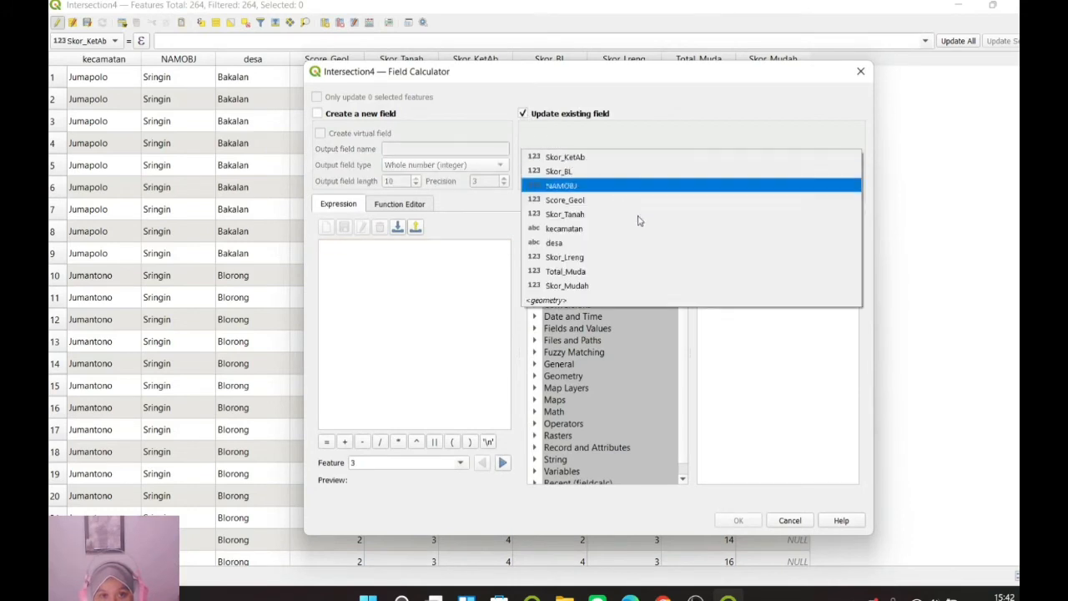
click(629, 287)
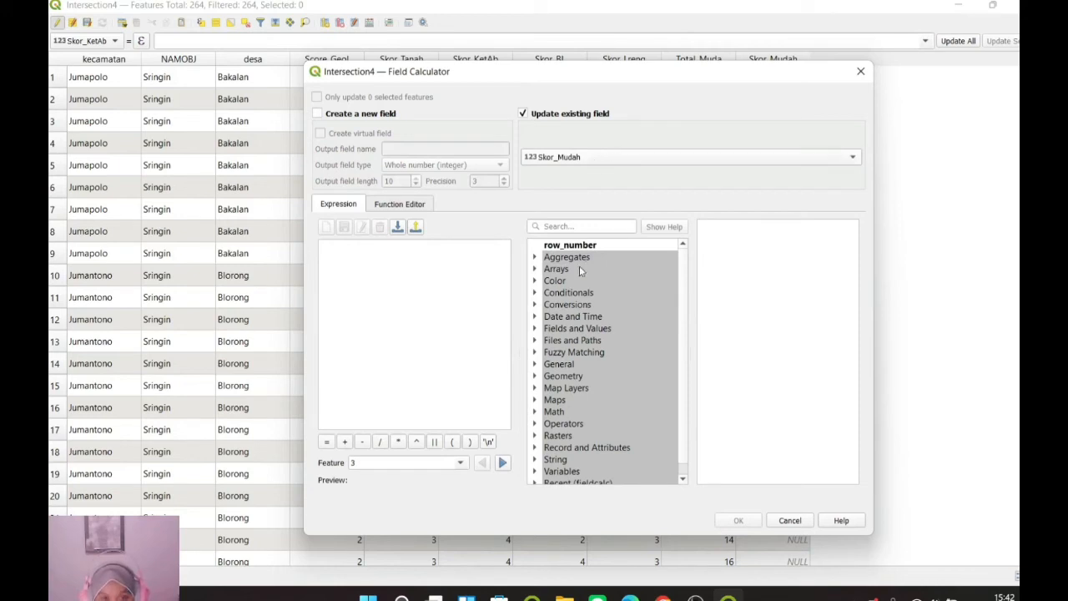
click(538, 328)
click(601, 470)
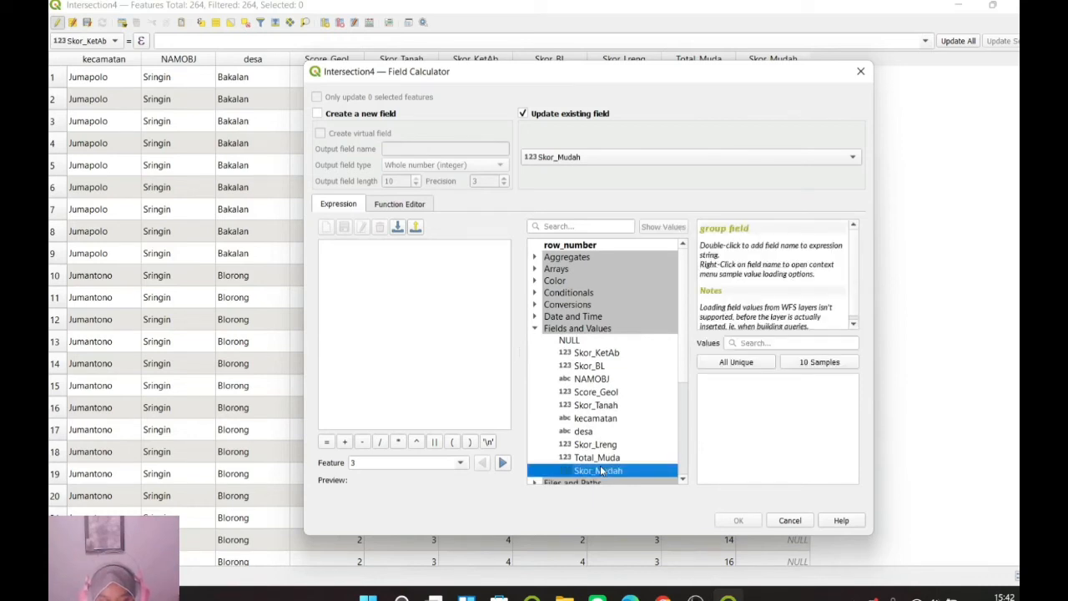
double_click(601, 458)
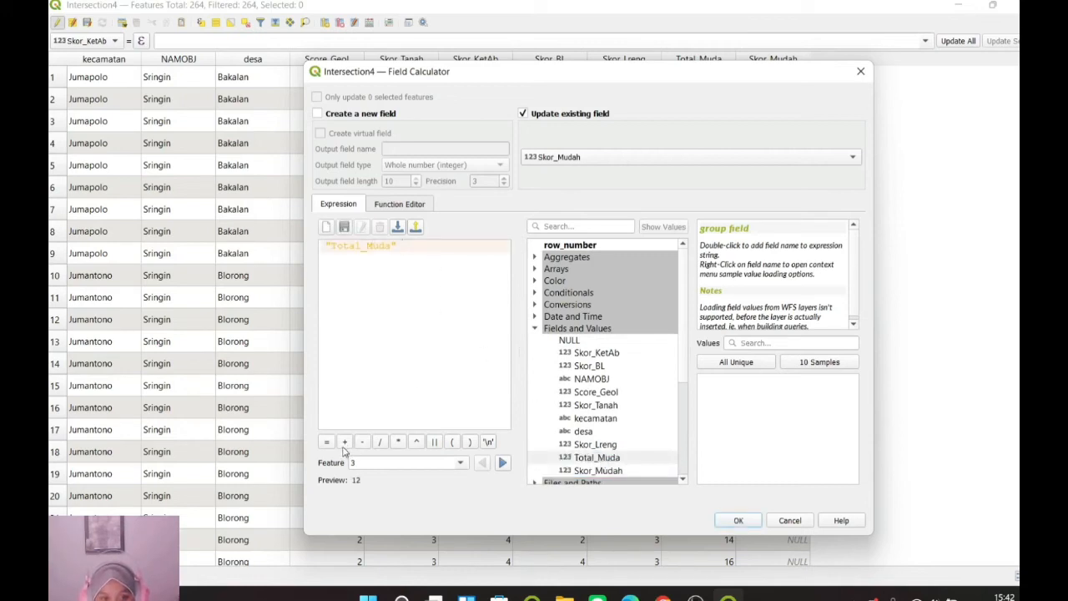
click(380, 442)
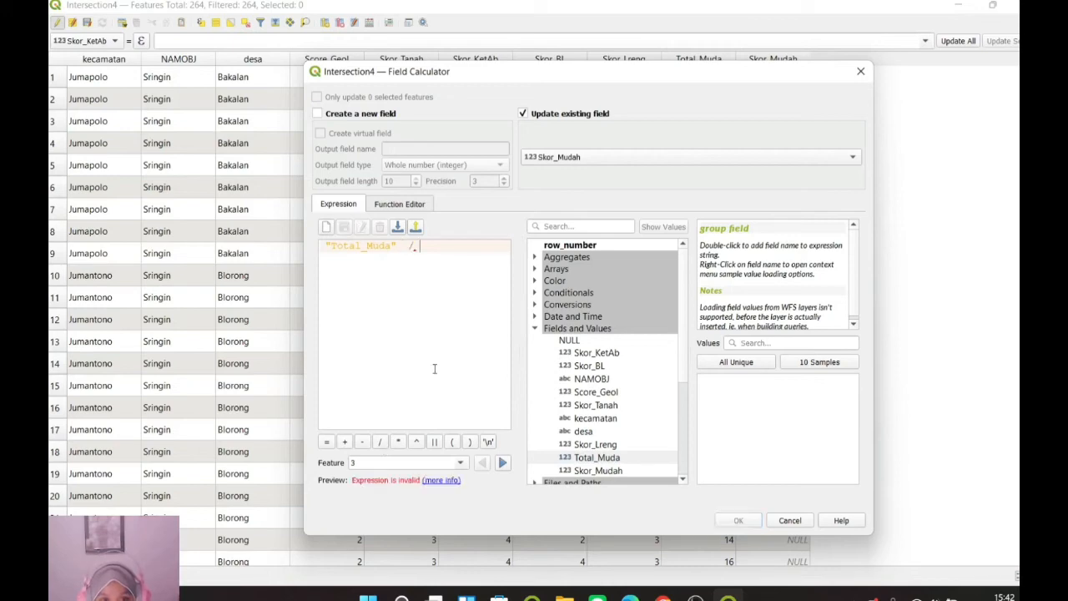
text(5)
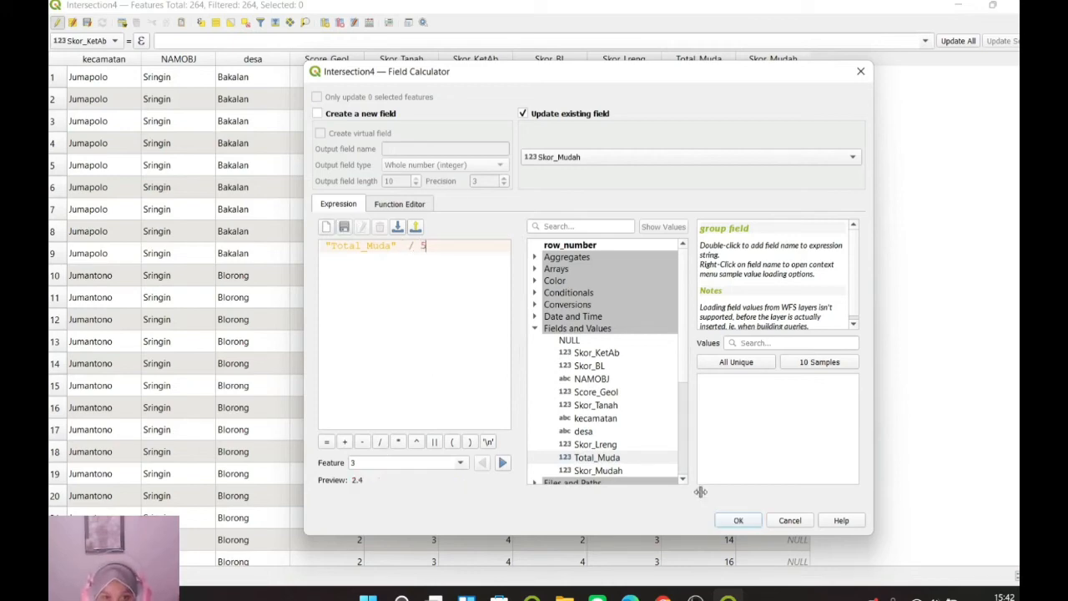
click(740, 520)
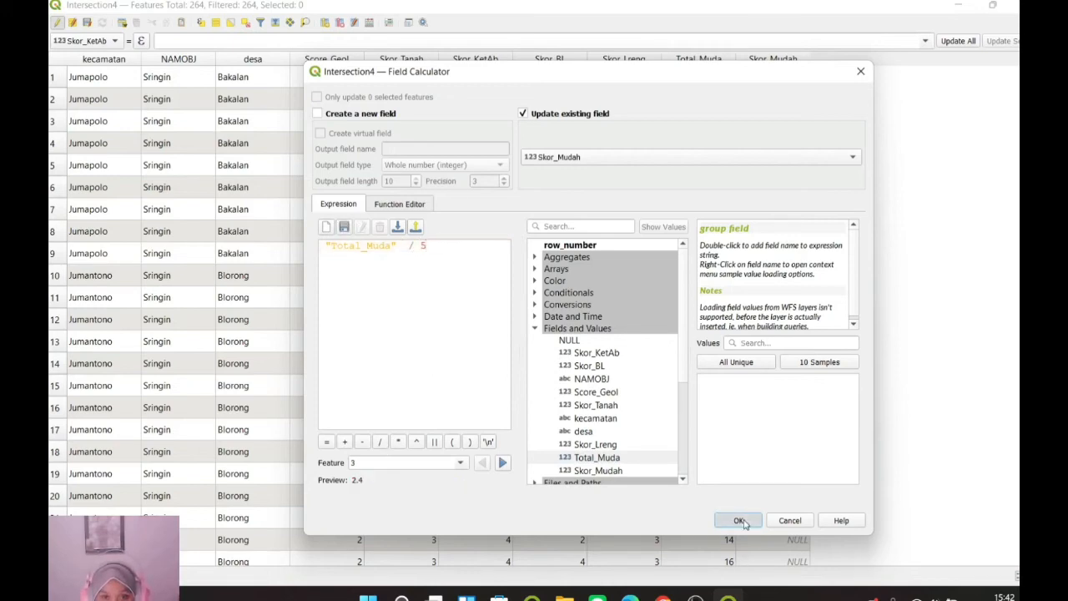
Review the calculated Skor_Mudah values against Total_Muda throughout the Intersection4 attribute table.
scroll(781, 262, down, 20)
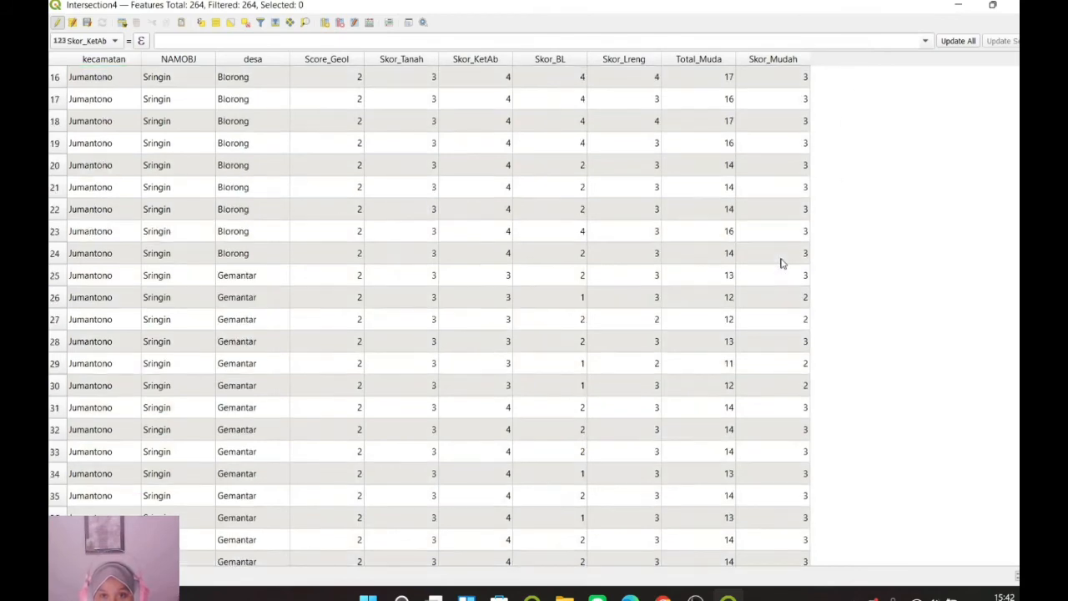
scroll(761, 413, down, 20)
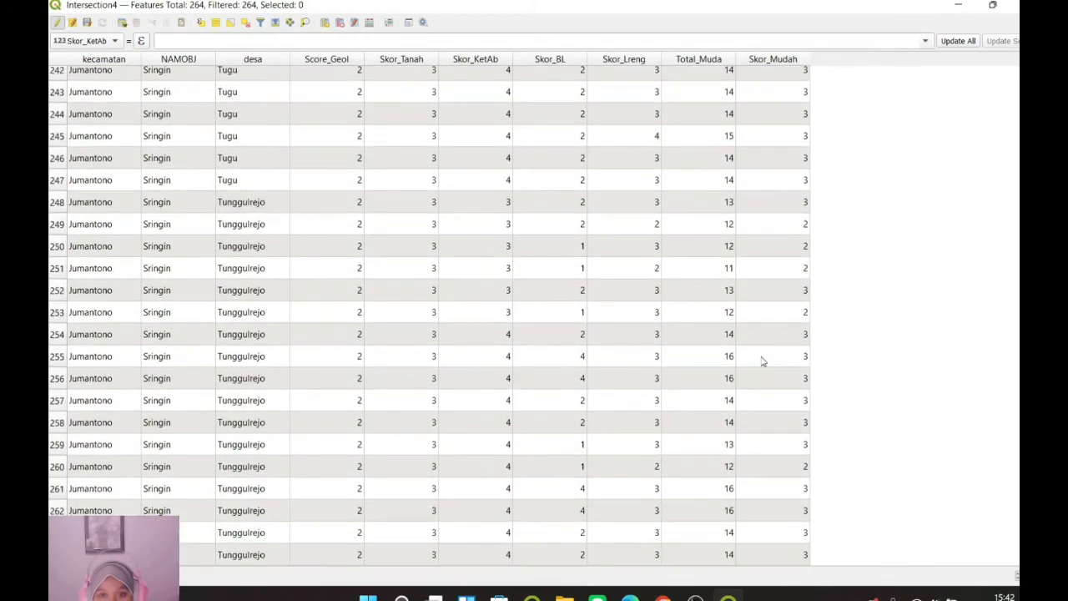
scroll(763, 358, up, 20)
scroll(768, 313, up, 20)
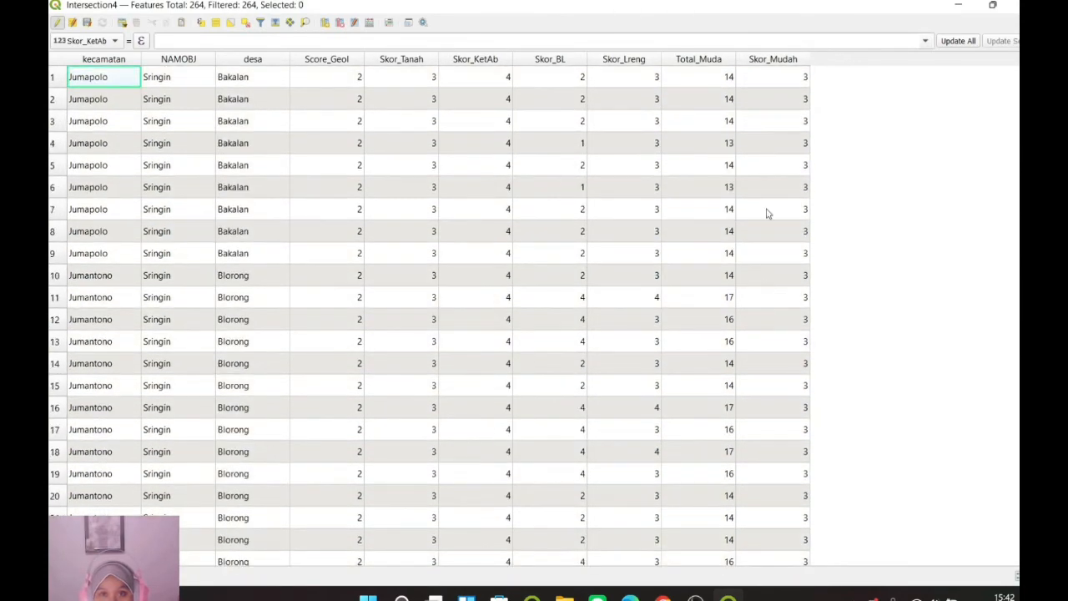
double_click(794, 75)
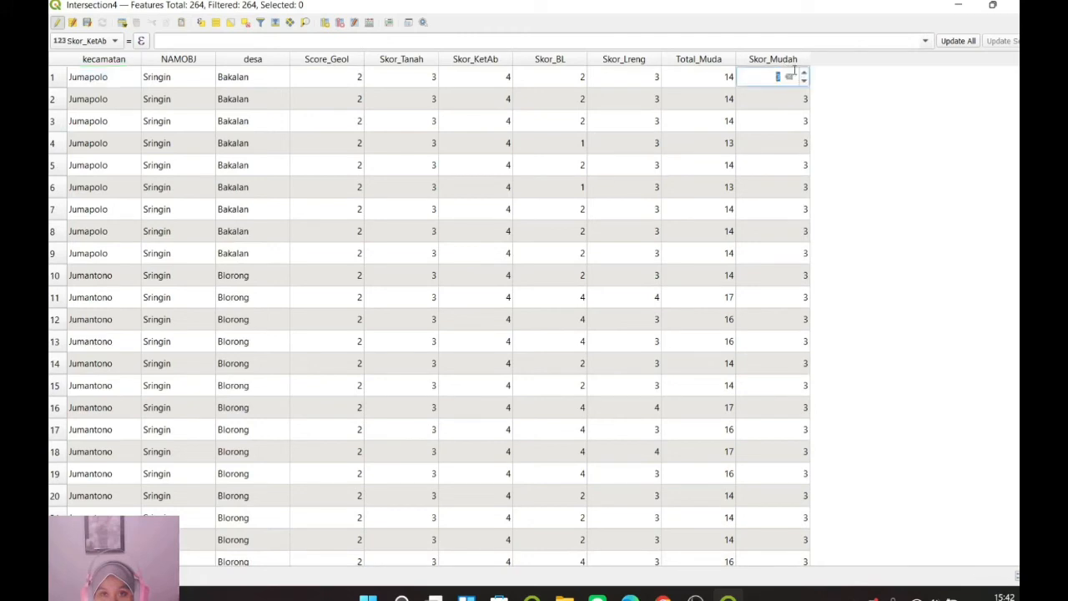
click(872, 89)
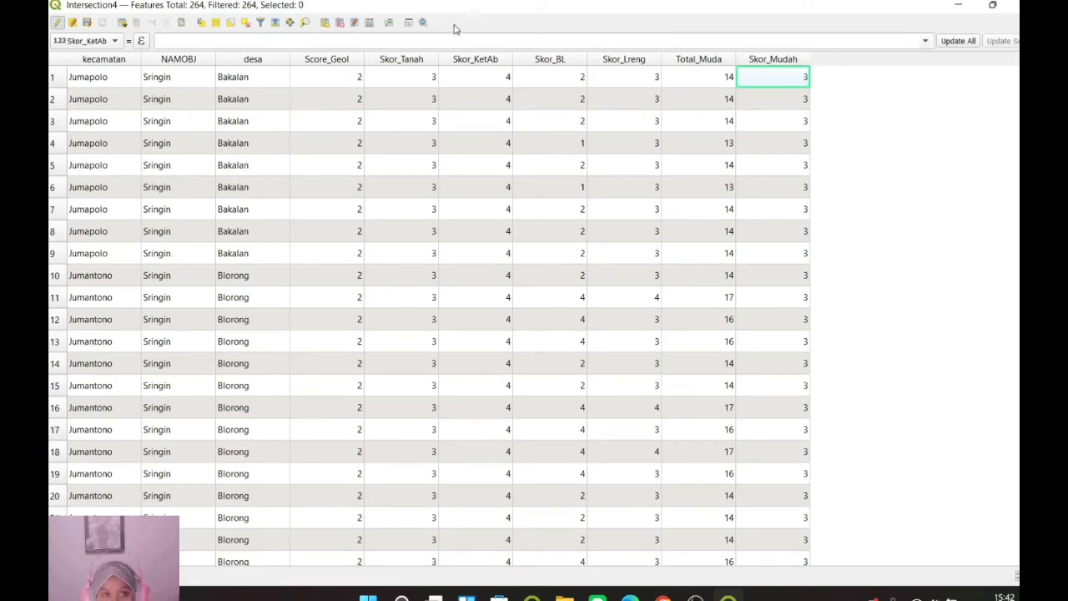
Add a text (string) field named Keterangan with length 20 to Intersection4.
click(325, 23)
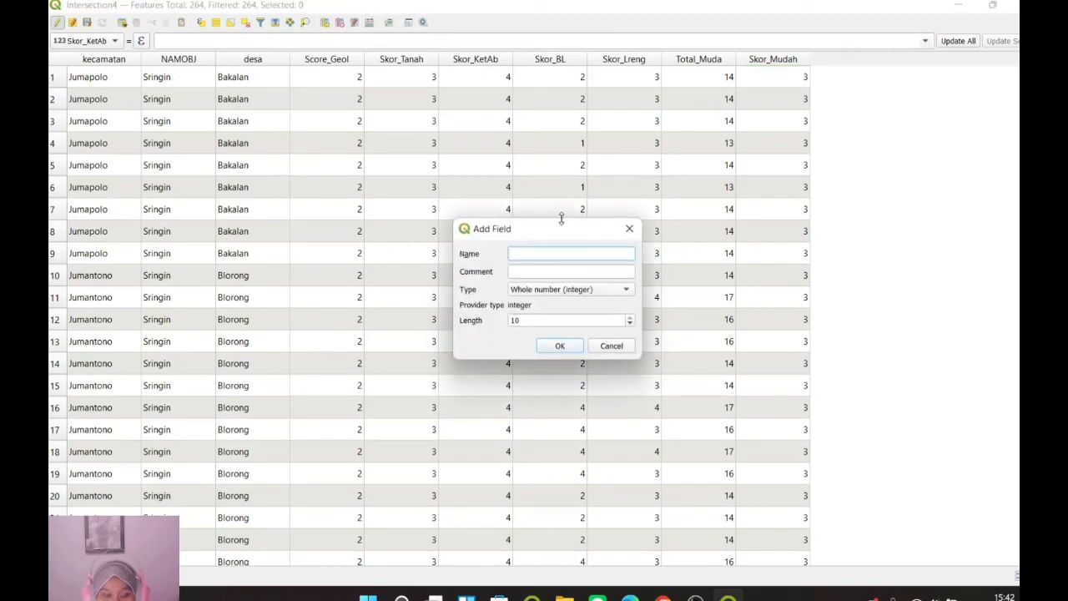
text(Kete)
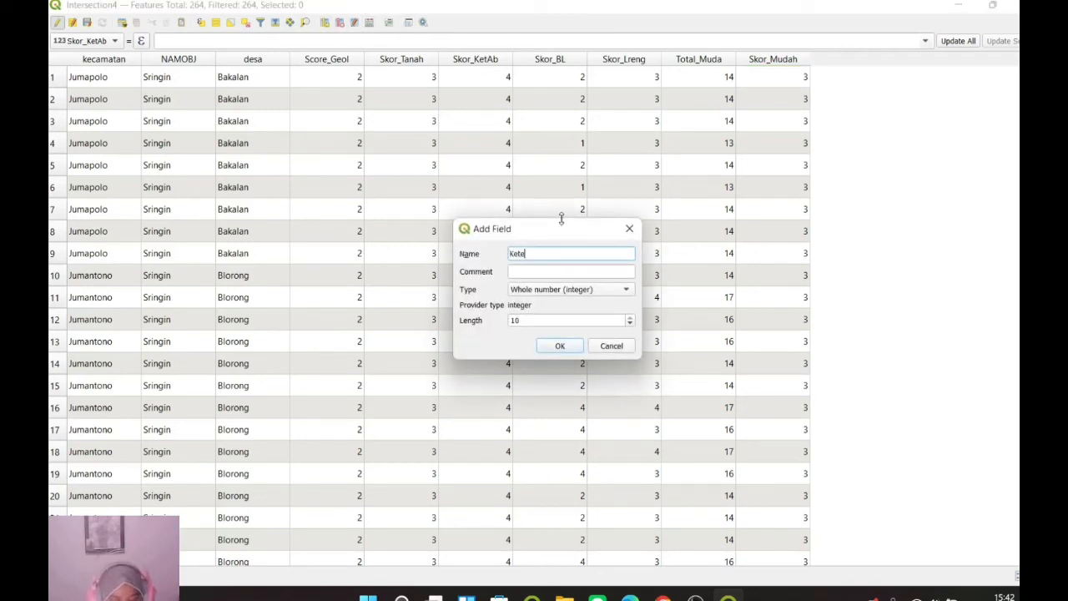
text(rangan)
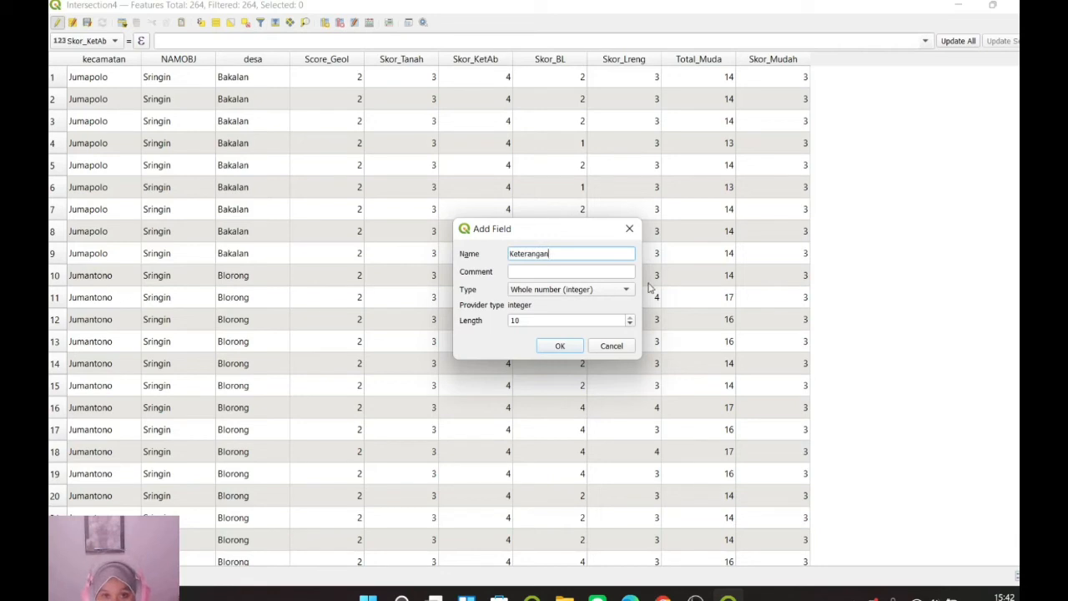
click(614, 291)
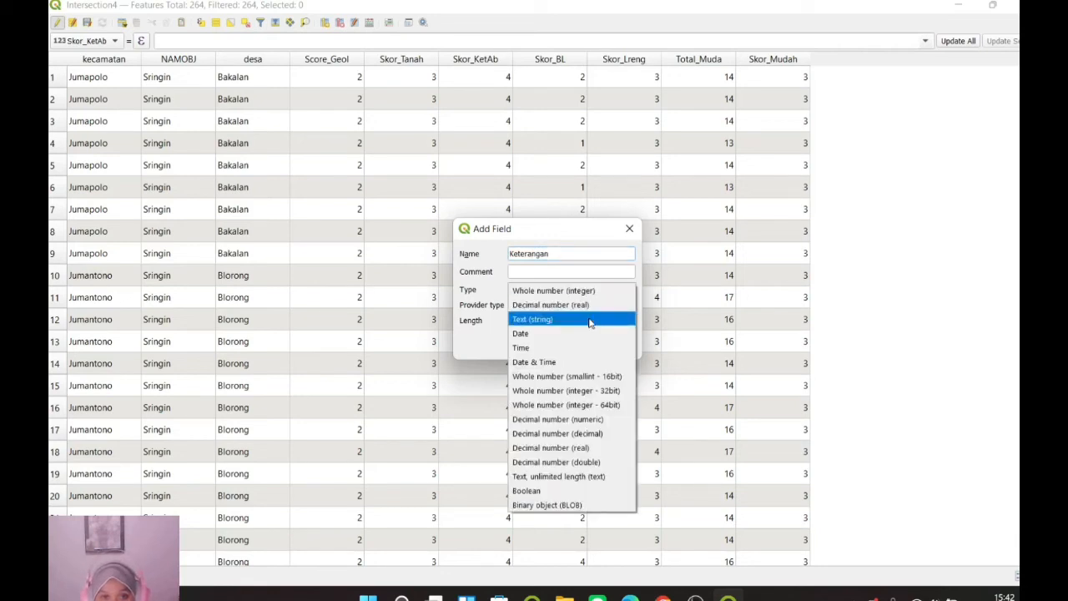
click(590, 320)
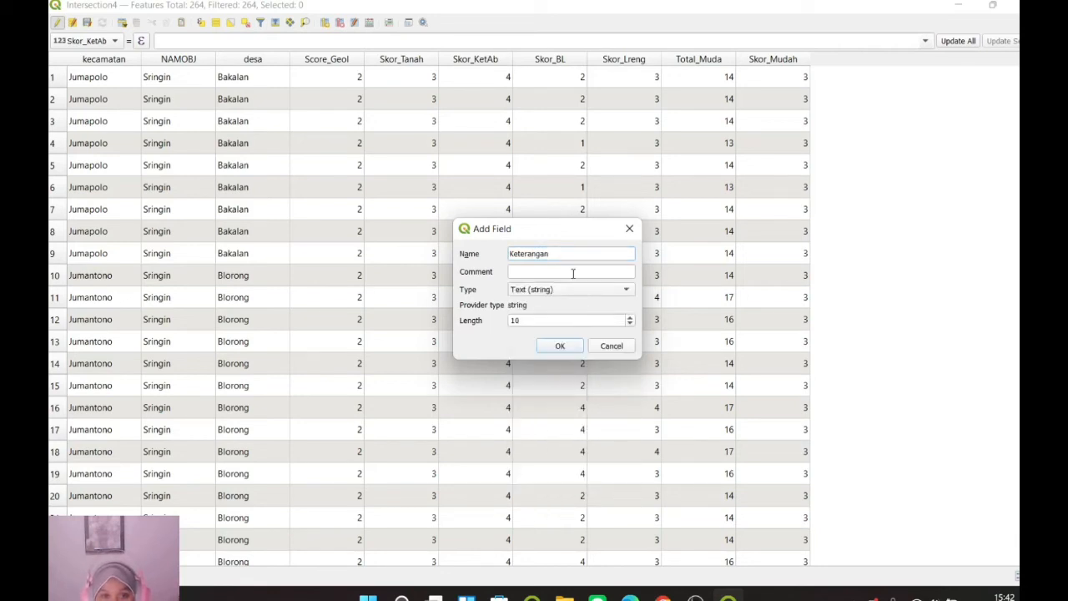
click(574, 272)
double_click(514, 320)
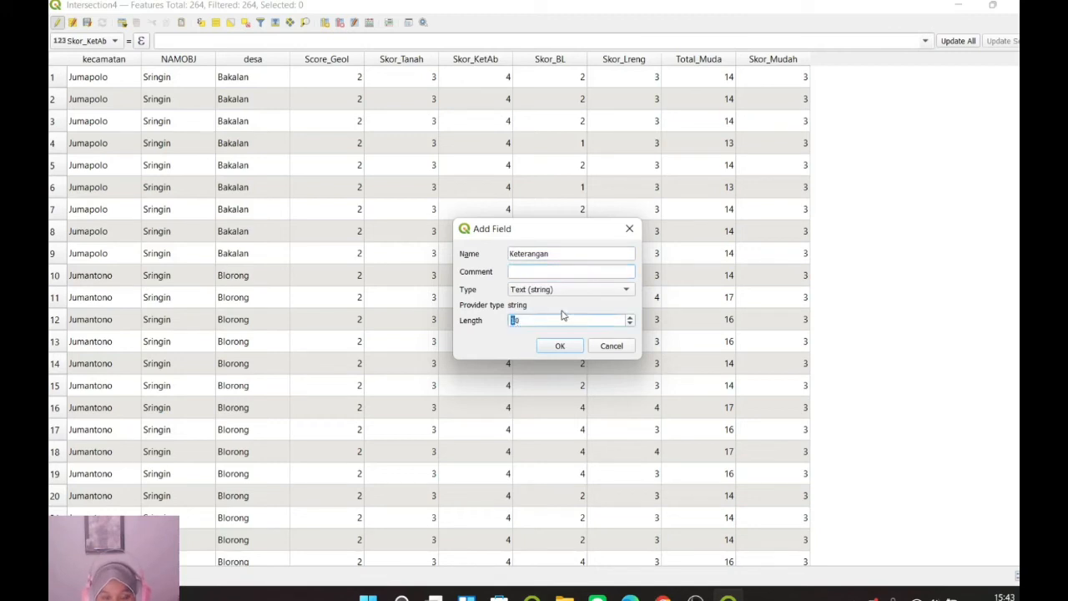
text(20)
click(560, 345)
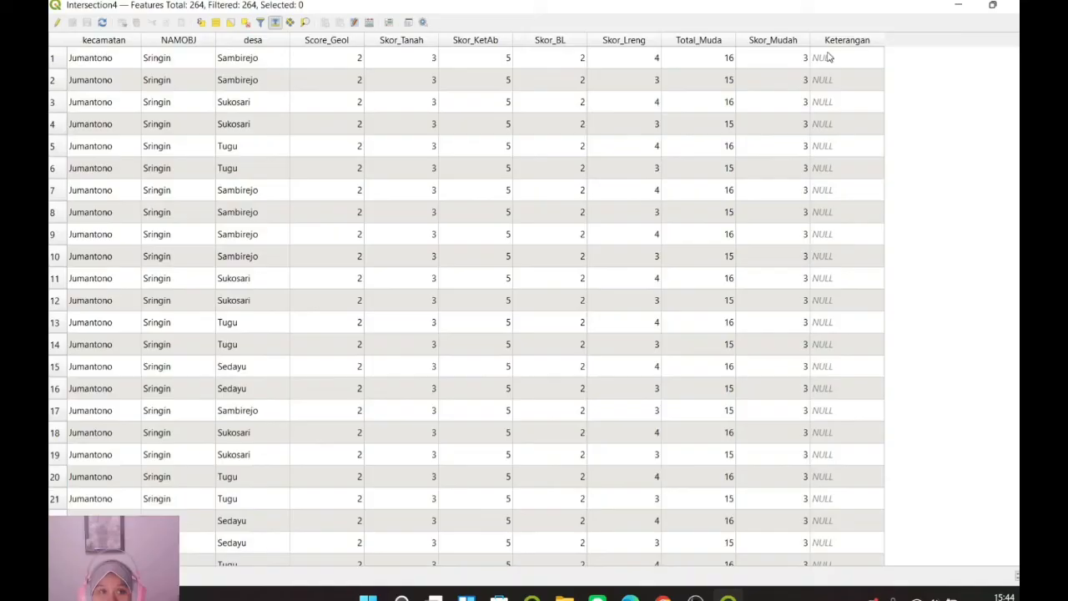
Resume editing Intersection4 and select the features matching the expression "Skor_Mudah" = 2.
click(56, 21)
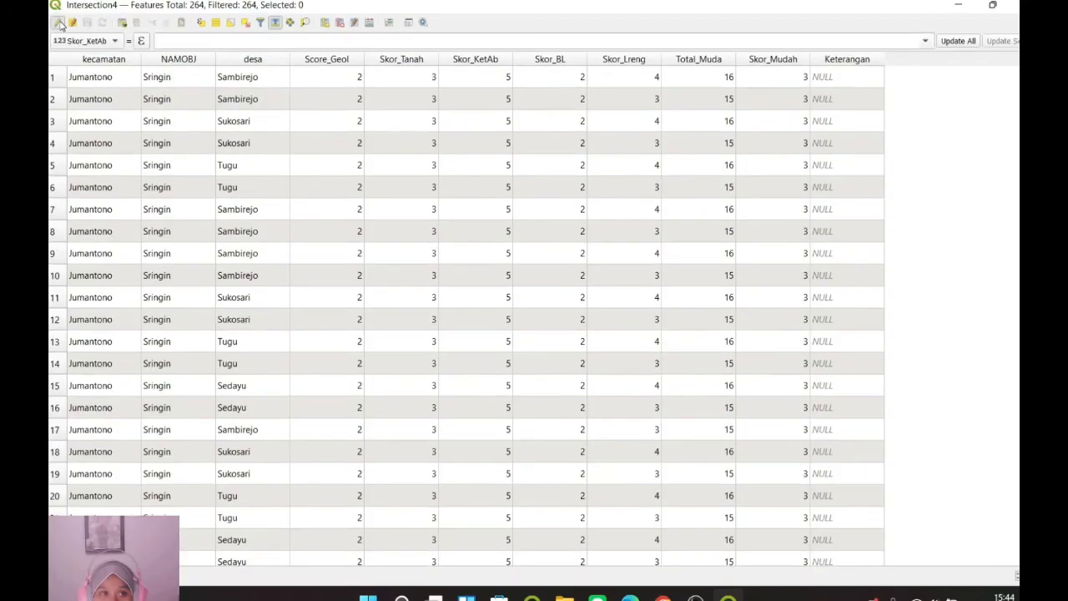
click(200, 23)
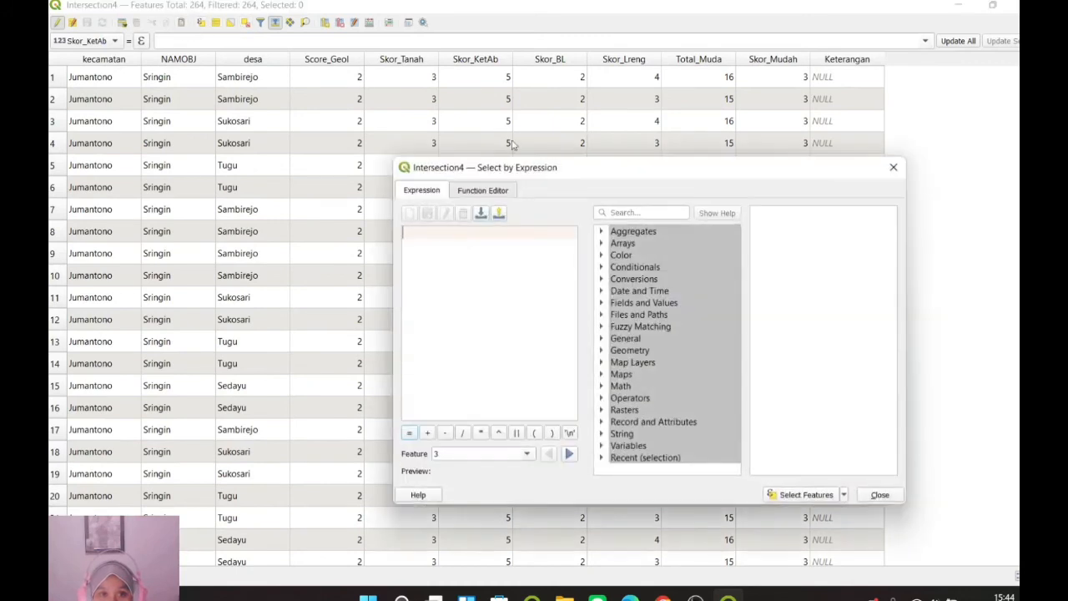
click(622, 302)
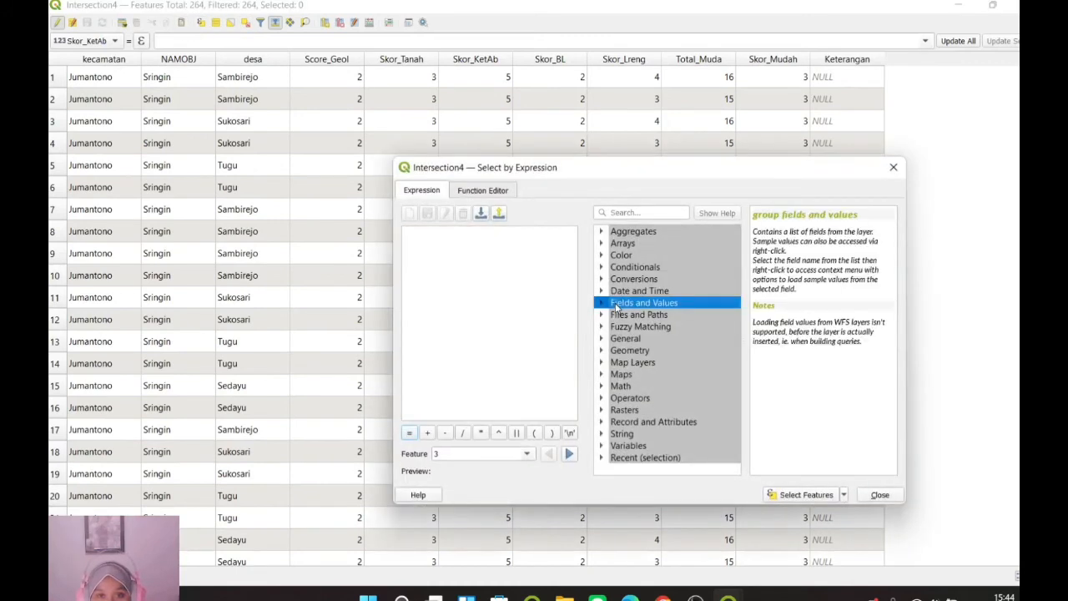
click(602, 302)
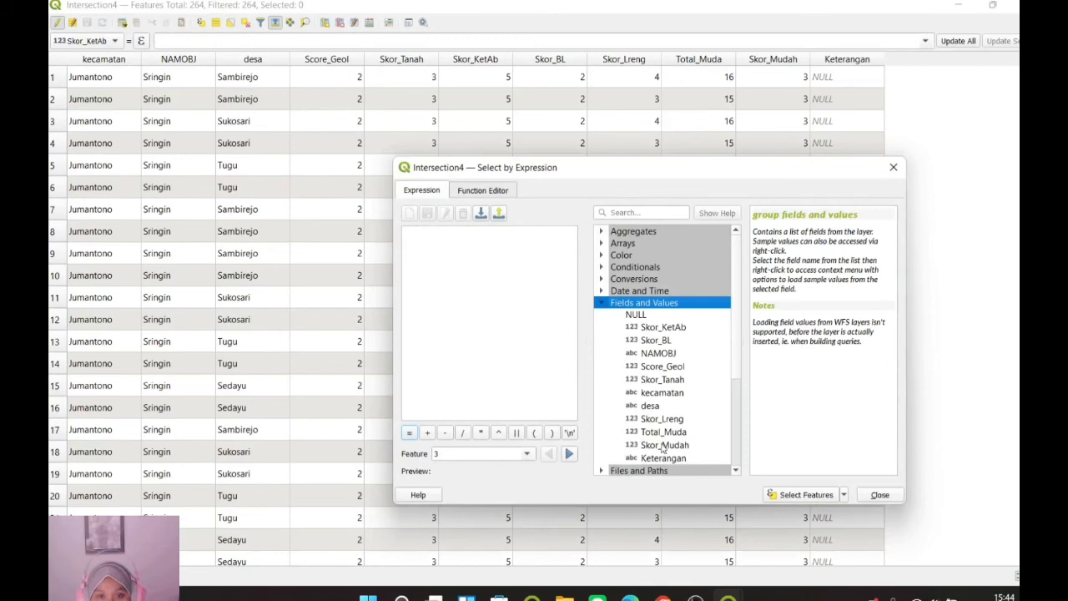
click(663, 446)
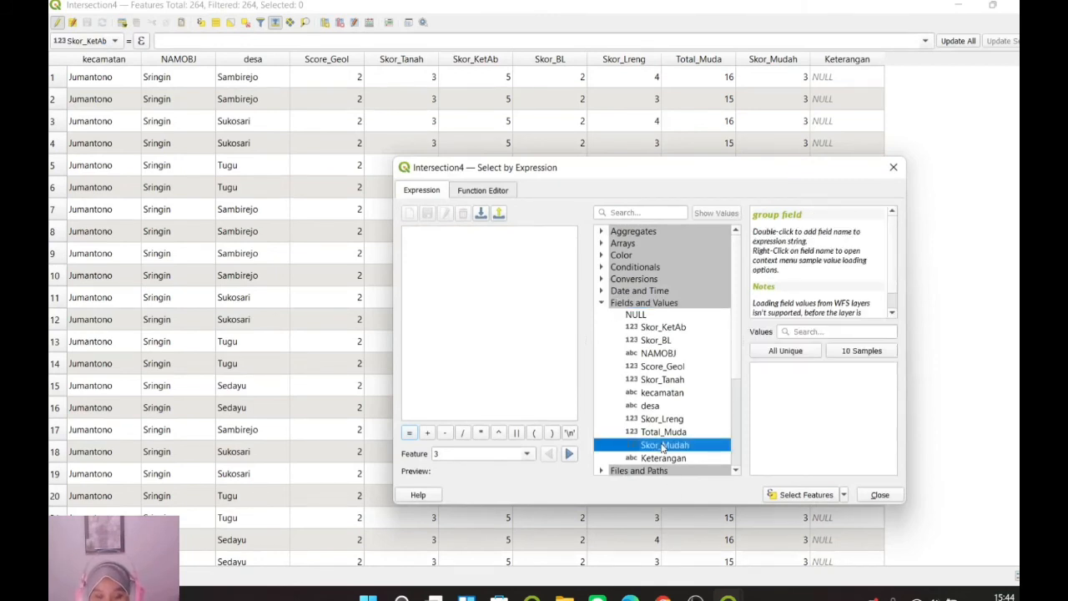
double_click(663, 446)
click(408, 432)
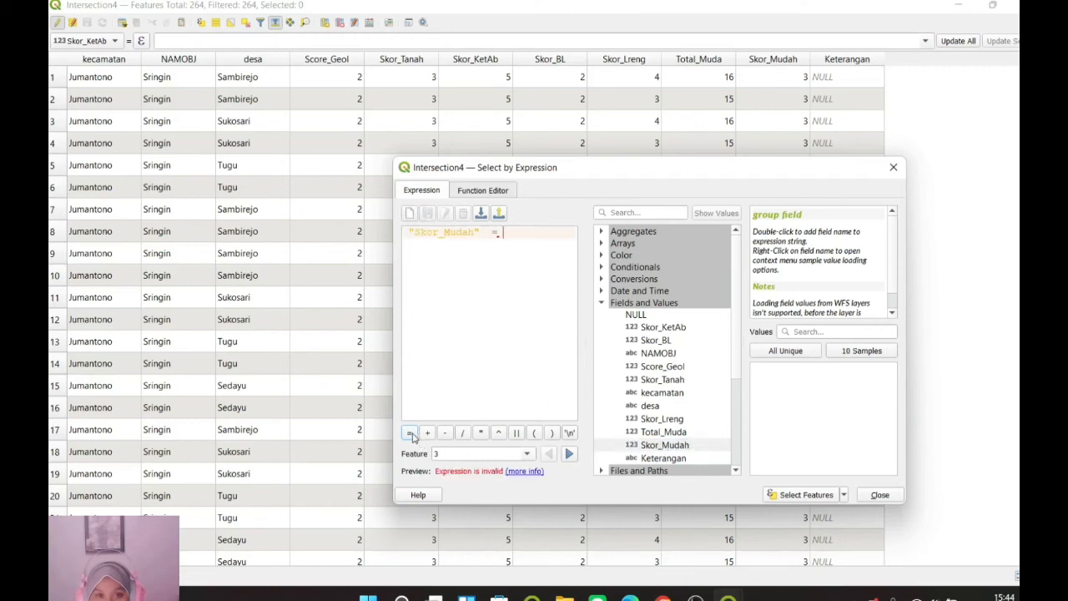
click(788, 352)
double_click(759, 369)
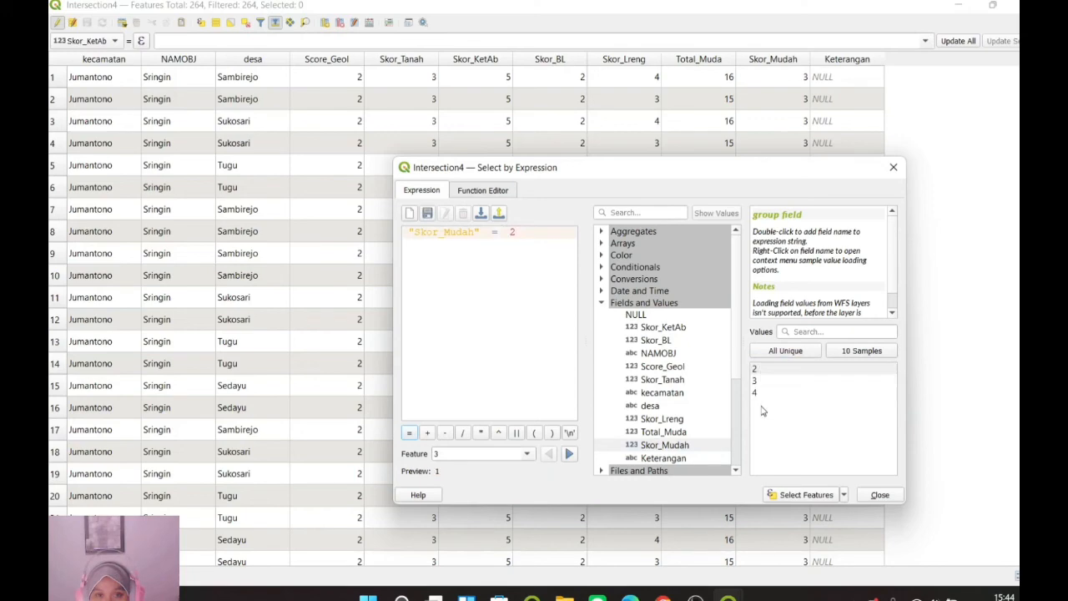
click(801, 494)
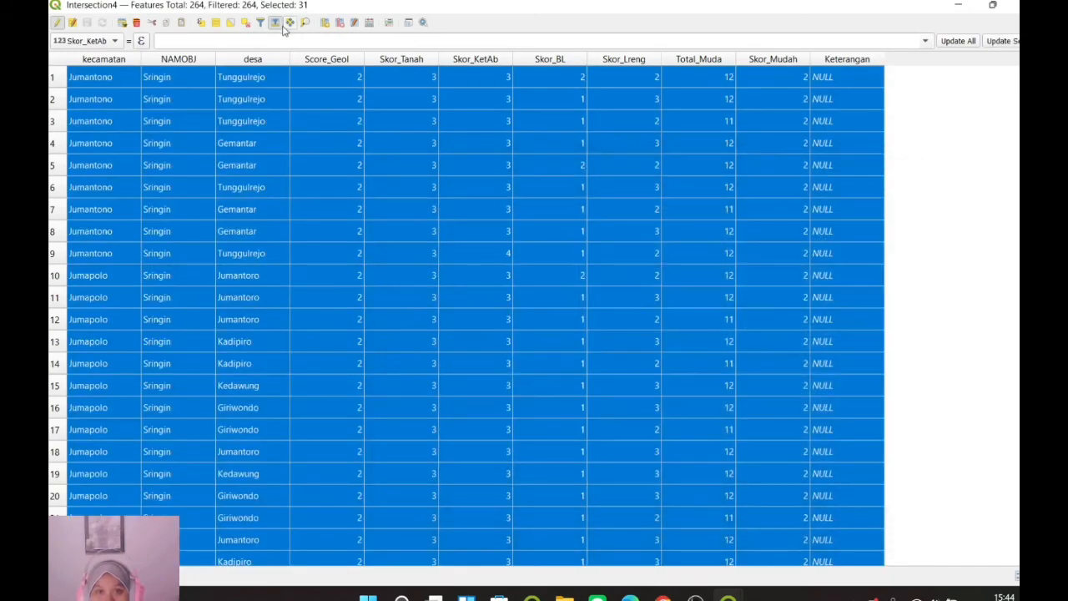
click(893, 168)
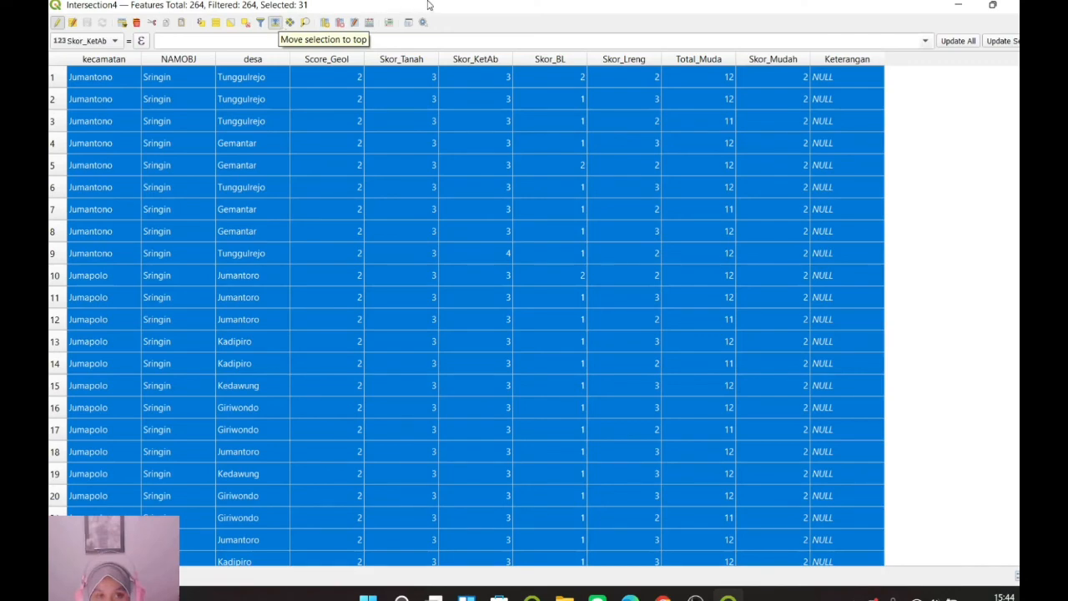
Set up a field calculation that updates the existing Keterangan field for the selected features only.
click(388, 22)
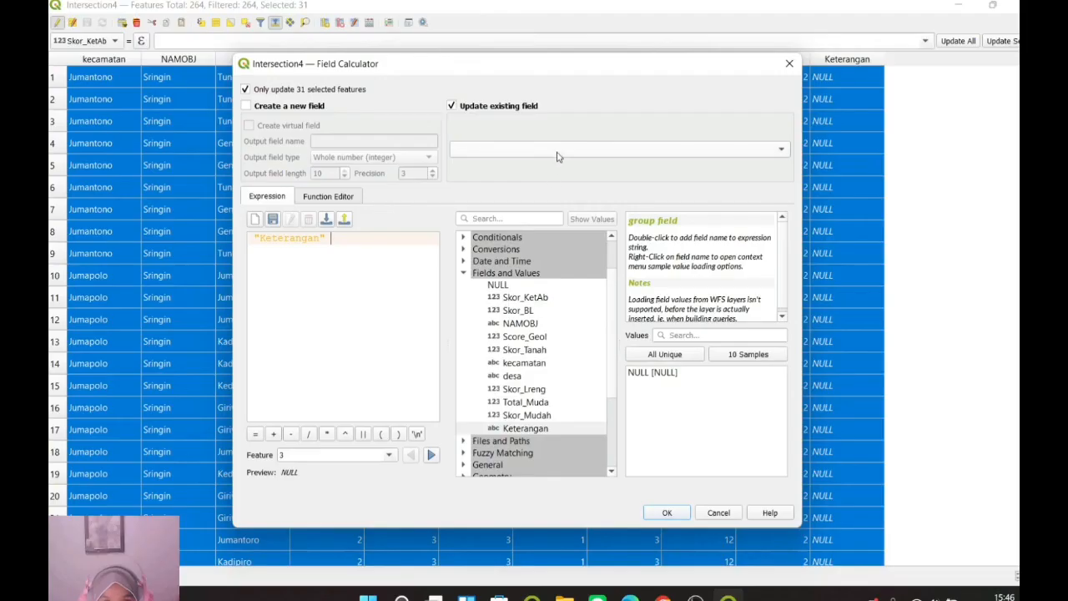
click(558, 156)
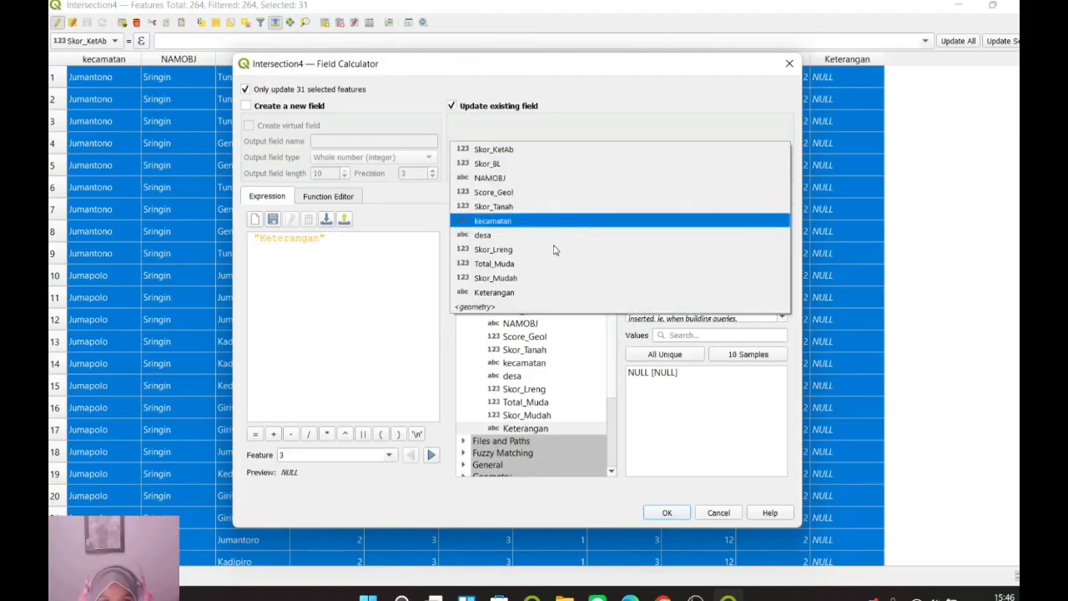
click(545, 293)
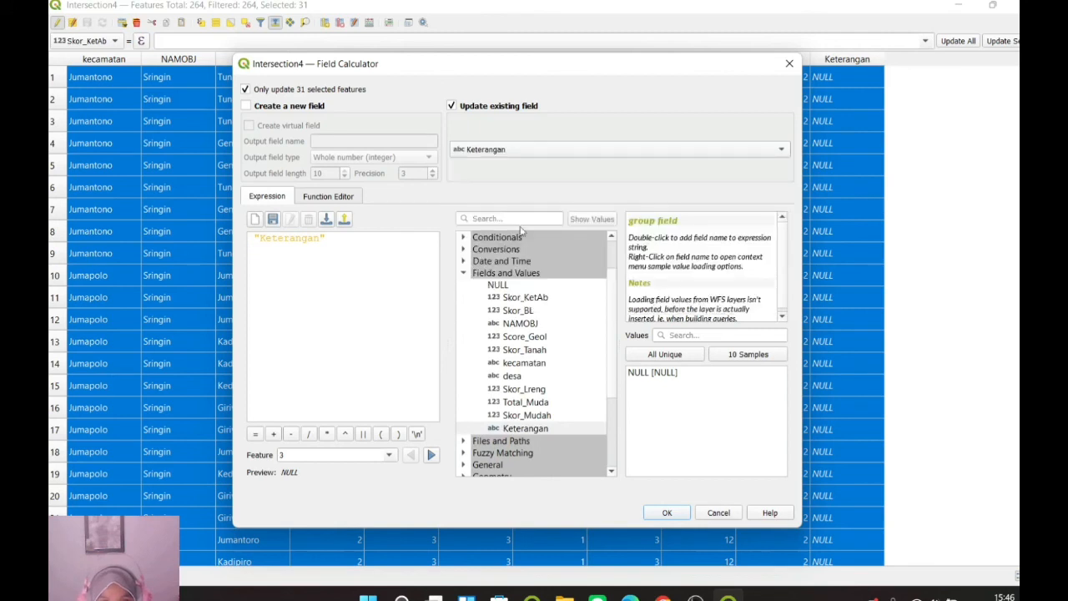
Replace the calculator expression with 'Kurang' and write it to Keterangan for the selected features.
click(394, 246)
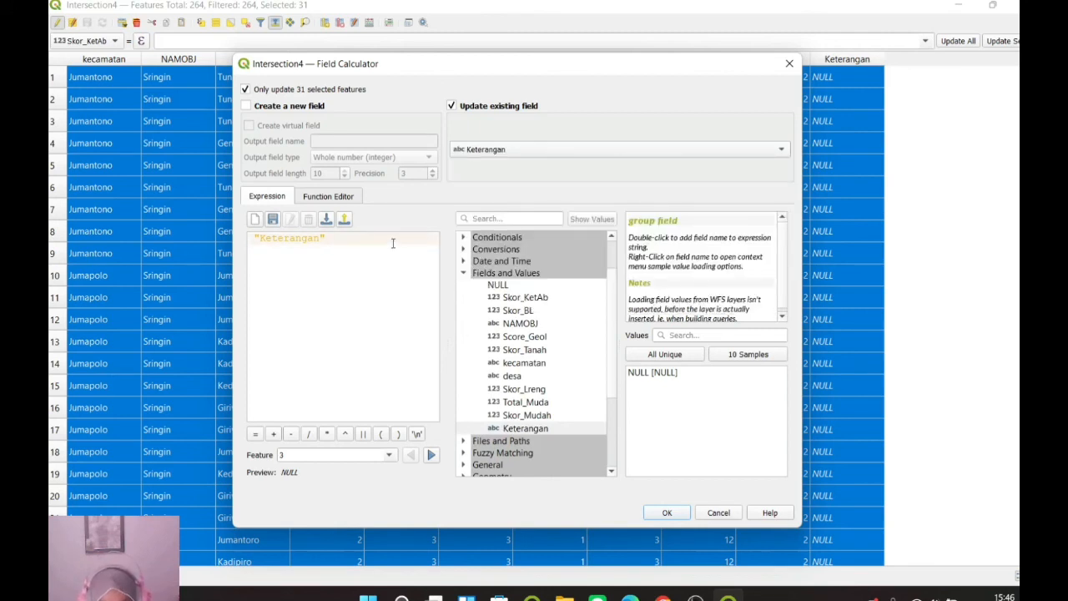
key(BackSpace)
key(BackSpace)
key(BackSpace)
key(BackSpace)
key(BackSpace)
key(BackSpace)
key(BackSpace)
key(BackSpace)
key(BackSpace)
key(BackSpace)
key(BackSpace)
key(BackSpace)
key(BackSpace)
key(BackSpace)
text(')
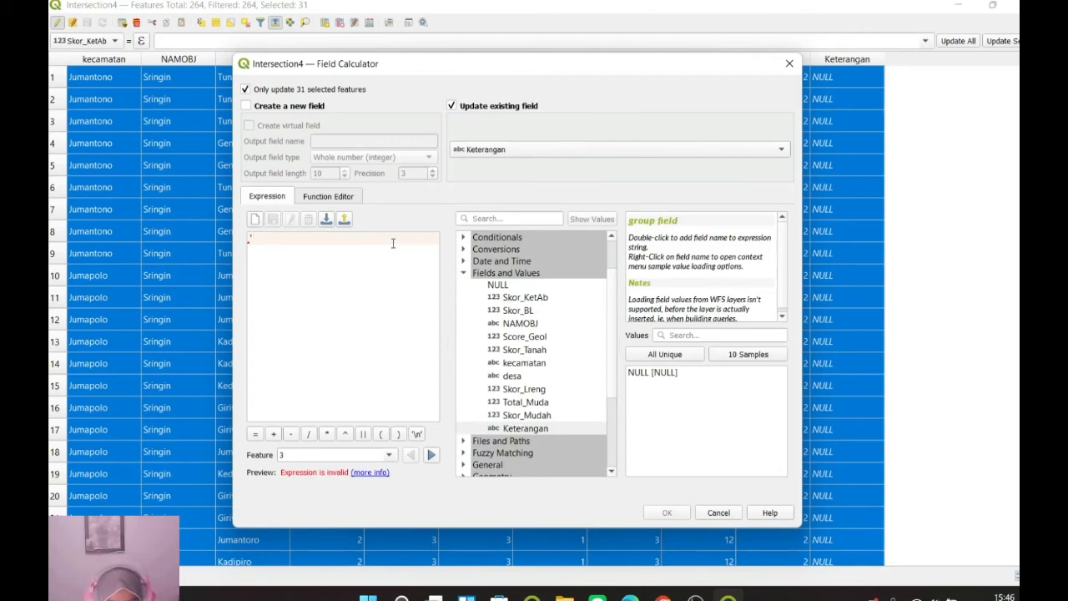
text(Kurang')
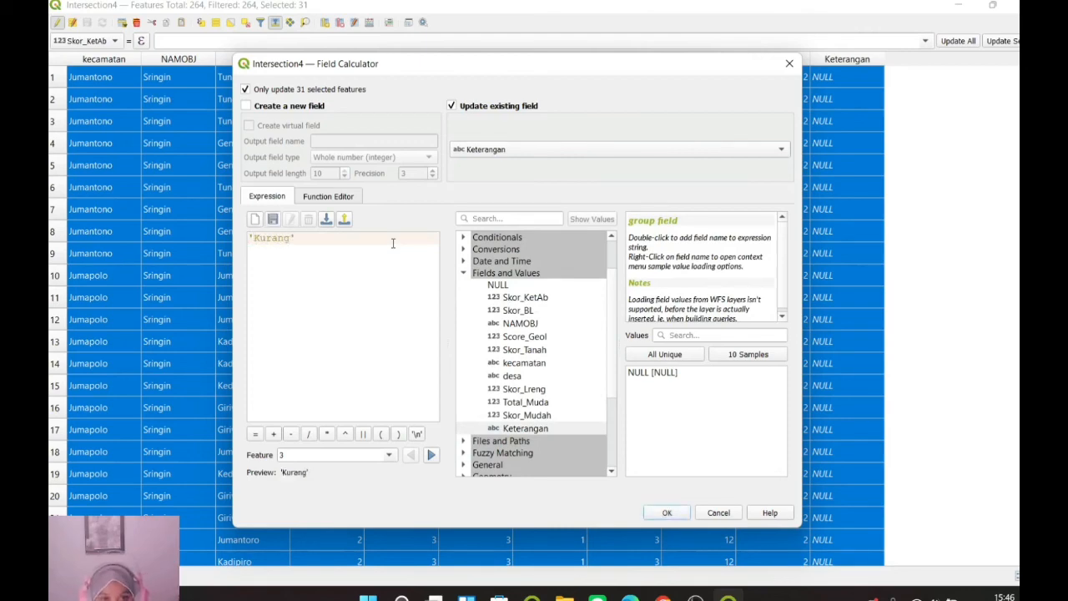
click(667, 512)
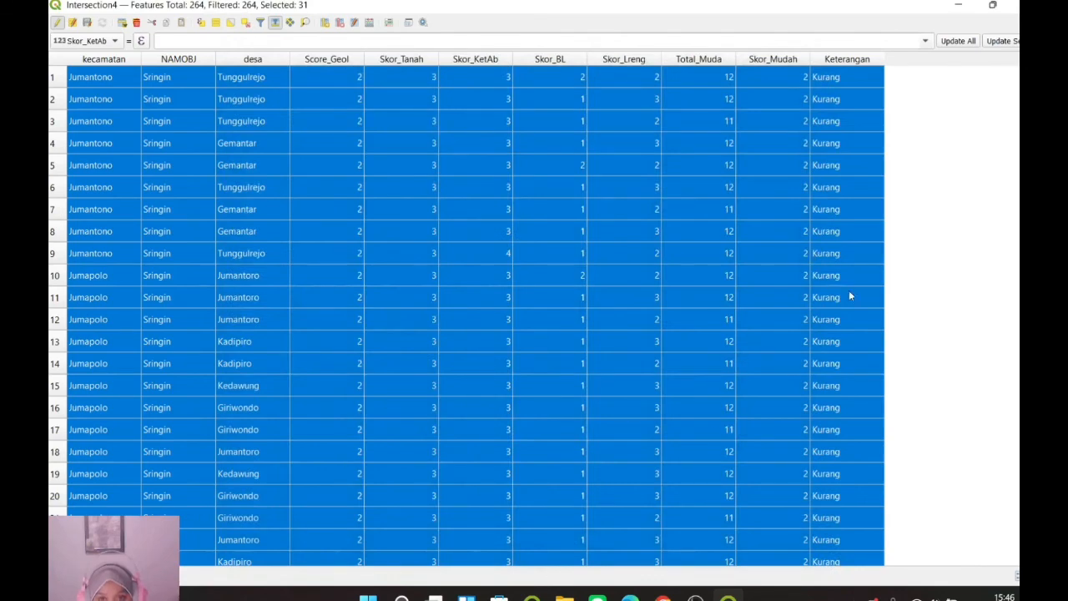
scroll(850, 295, down, 6)
scroll(846, 283, up, 6)
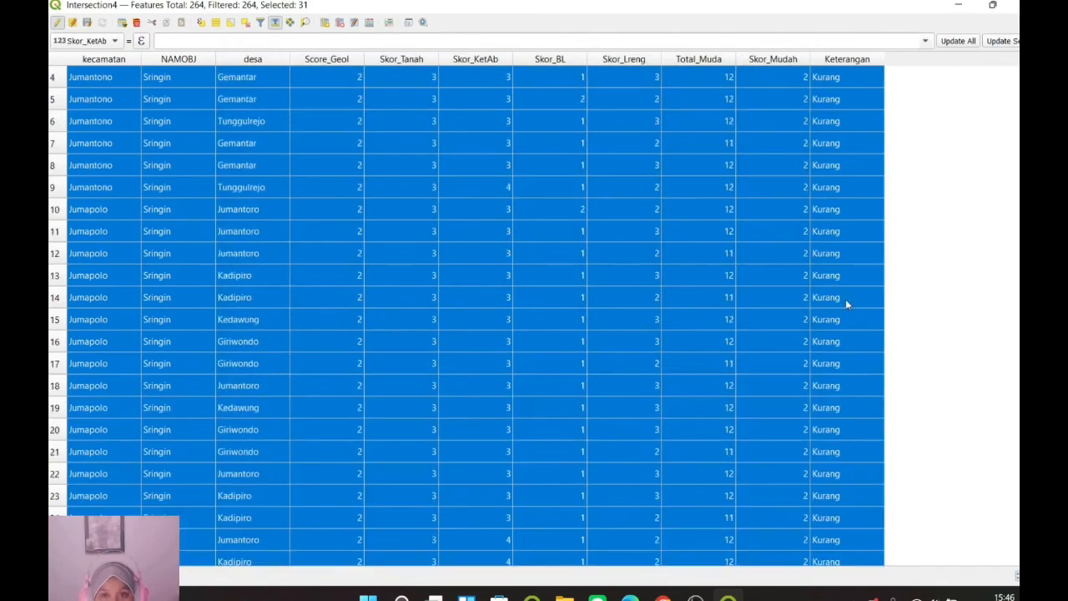
scroll(814, 217, down, 6)
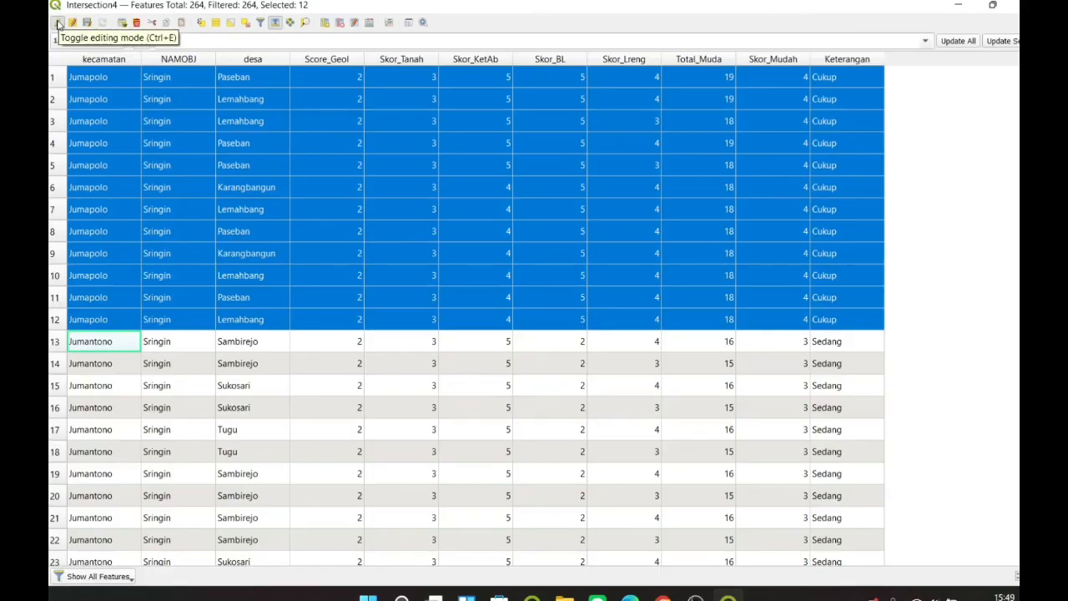
Check the Keterangan classes in the attribute table and stop editing Intersection4, saving the changes.
click(58, 25)
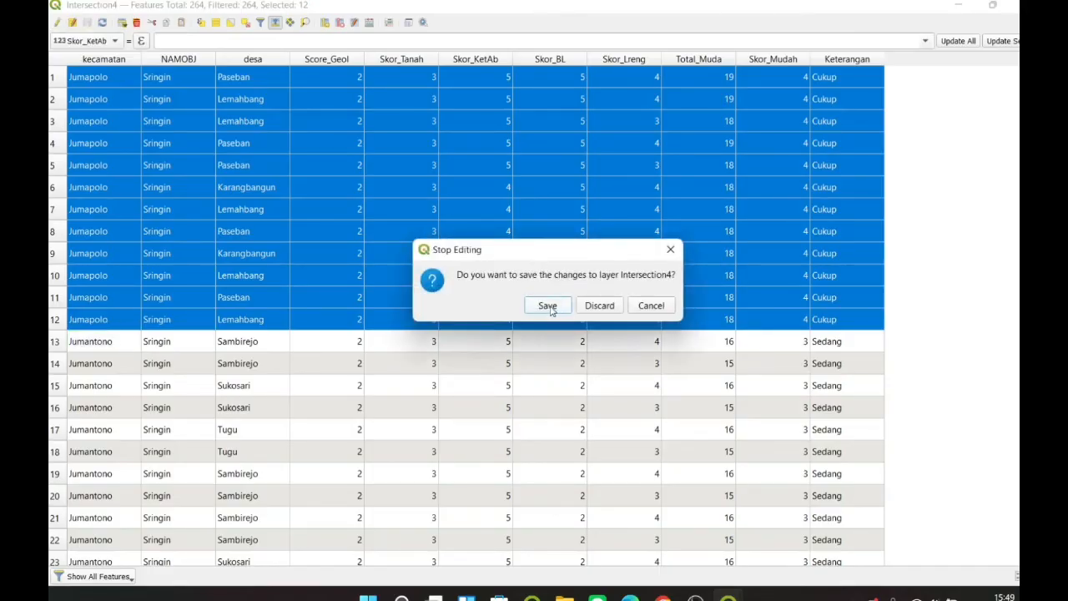
click(670, 249)
scroll(853, 281, down, 13)
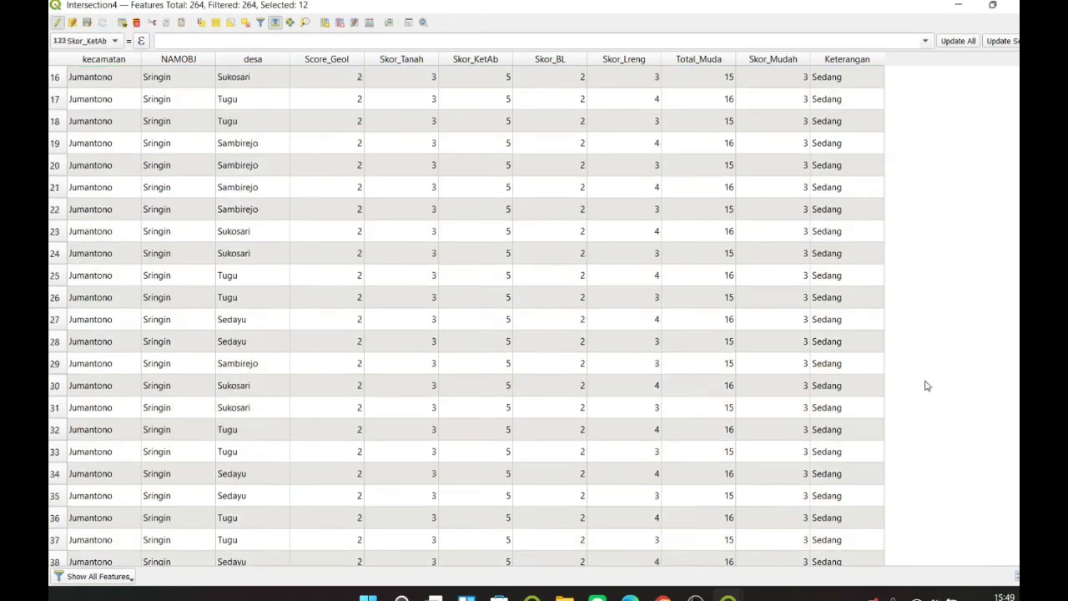
scroll(843, 418, up, 13)
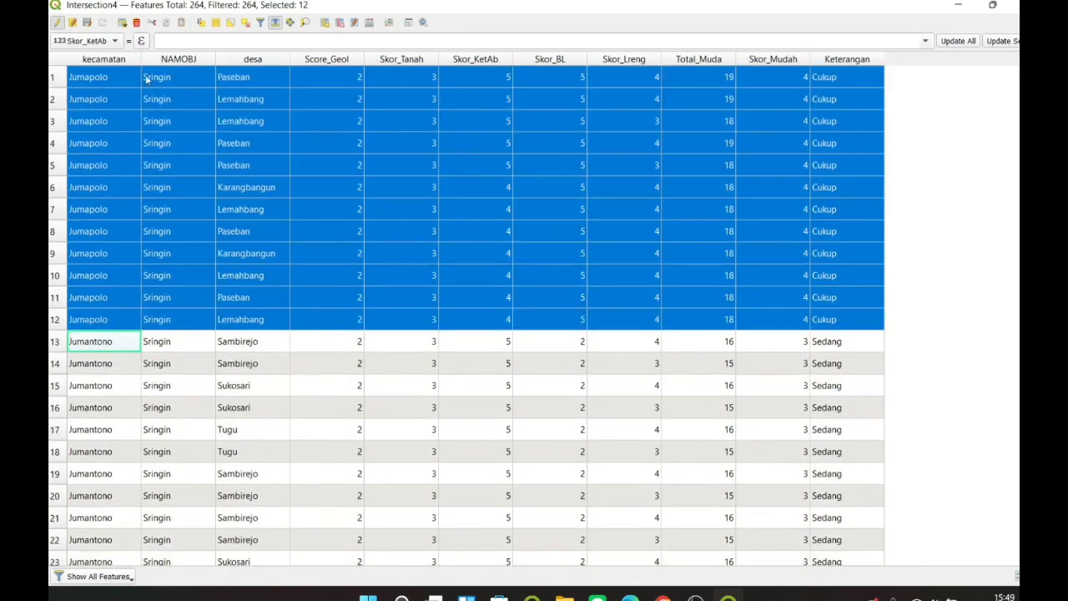
click(57, 24)
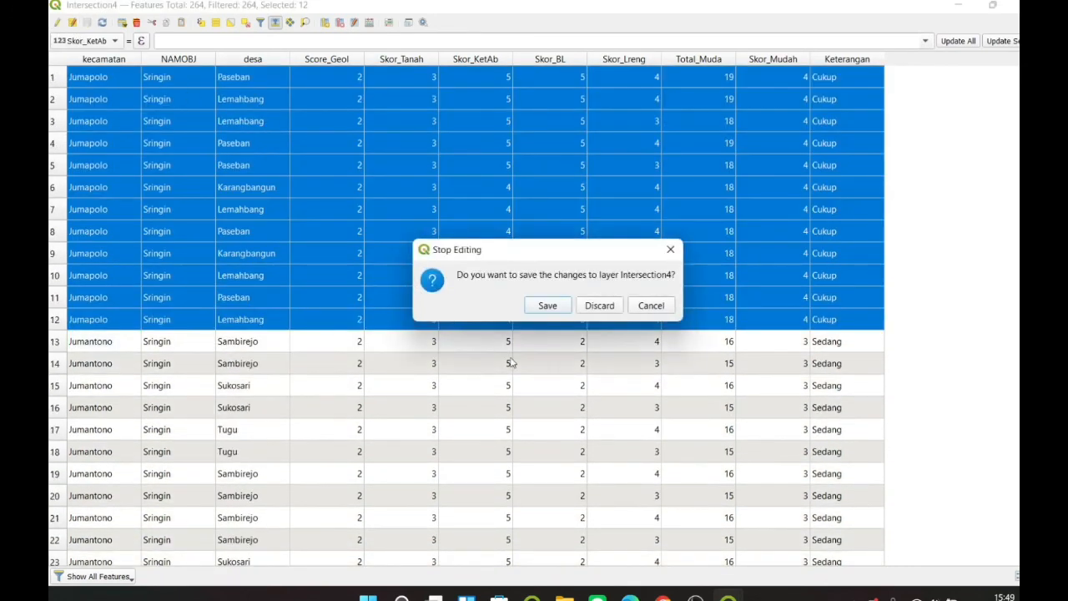
click(546, 305)
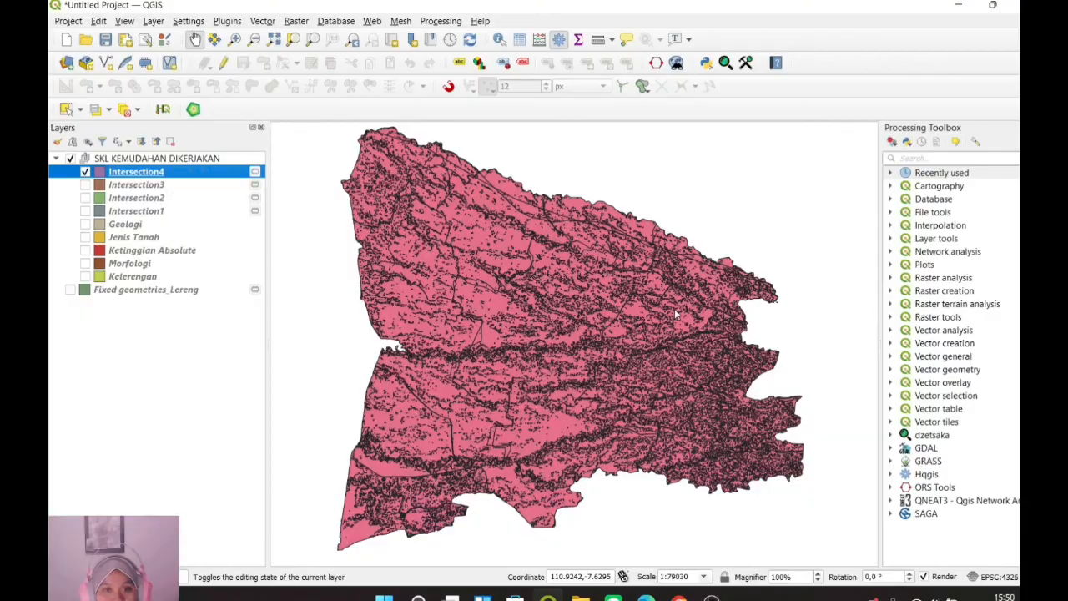
Set Intersection4's symbology to Categorized by the Keterangan field and classify its values.
double_click(136, 171)
click(250, 267)
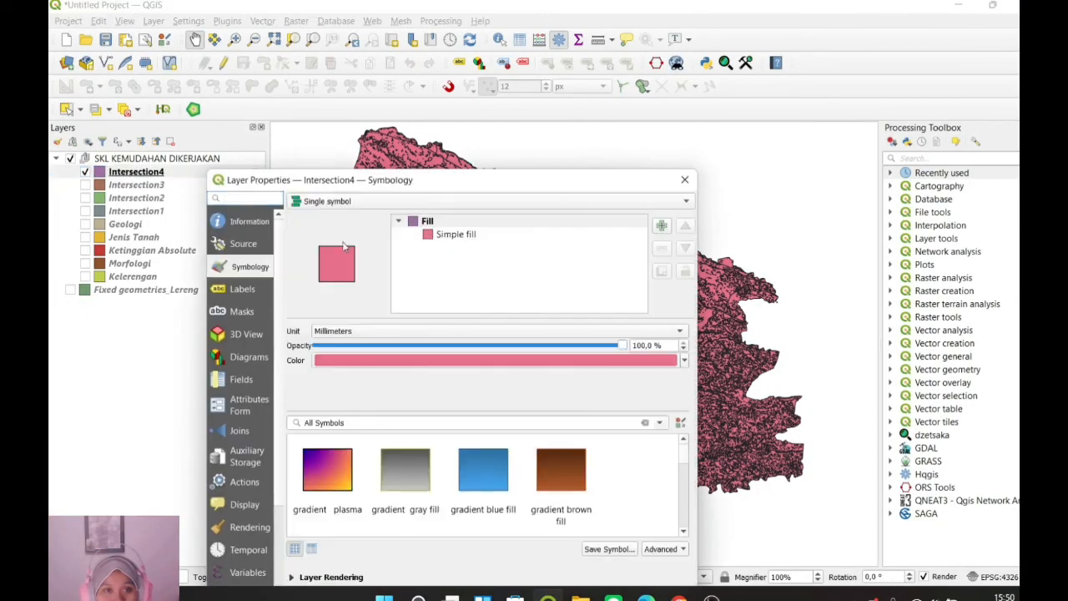
click(523, 205)
click(630, 216)
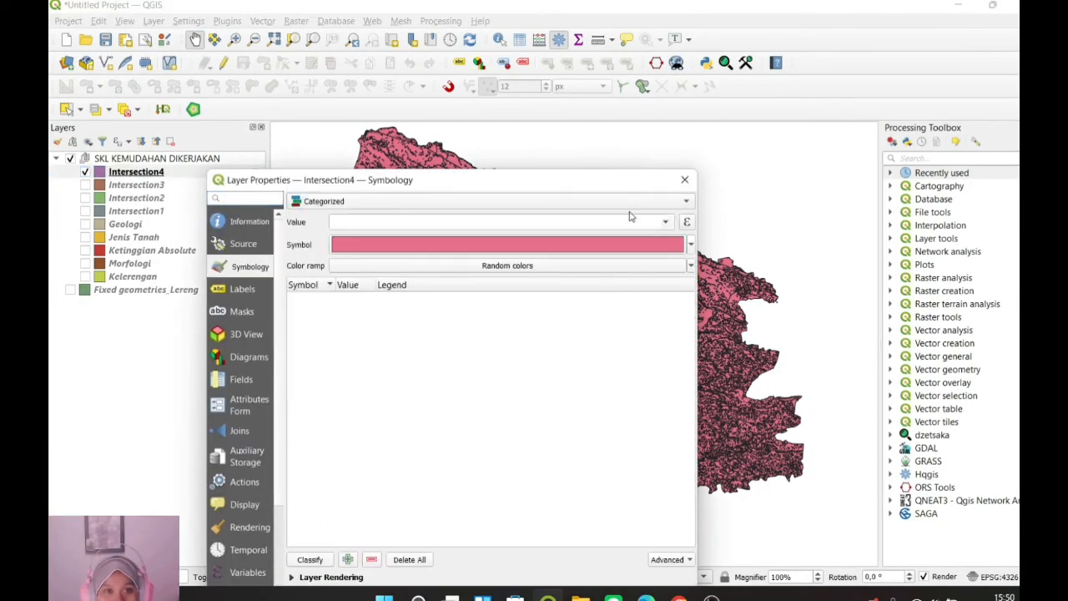
click(667, 222)
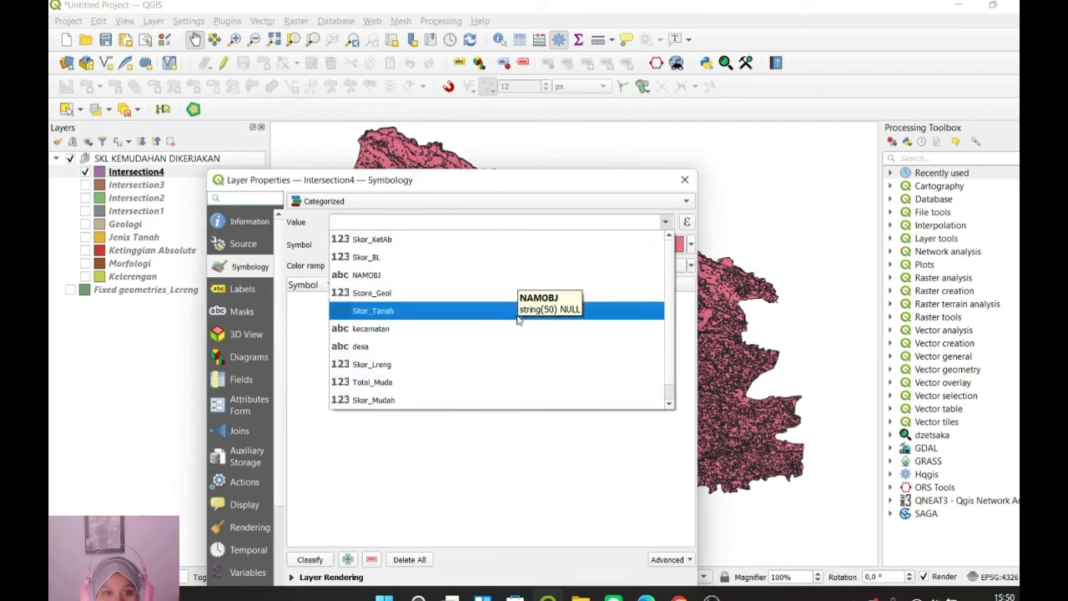
scroll(510, 357, down, 1)
click(493, 400)
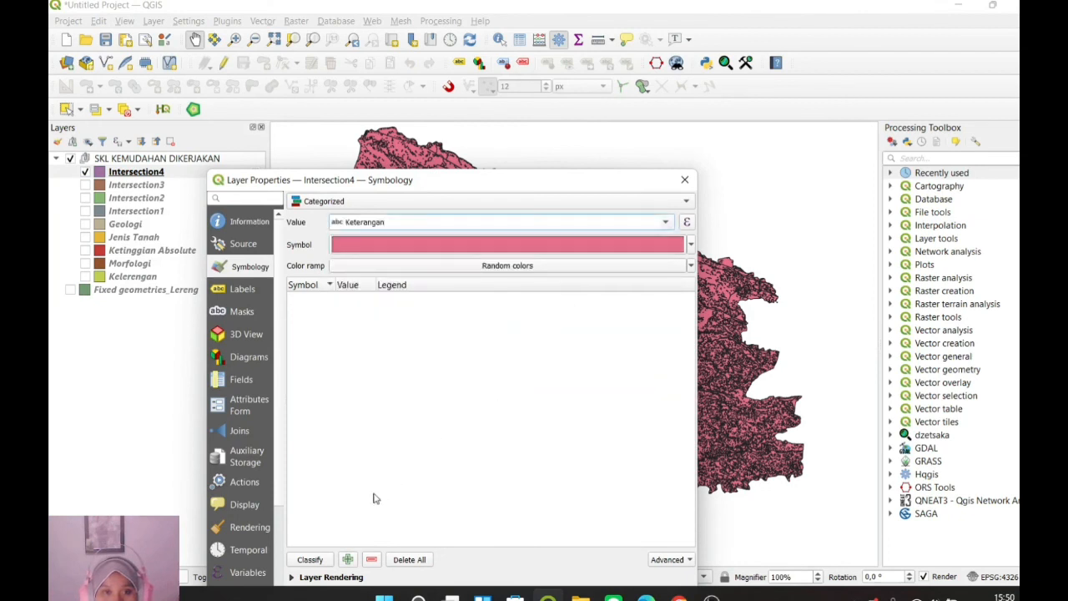
click(308, 560)
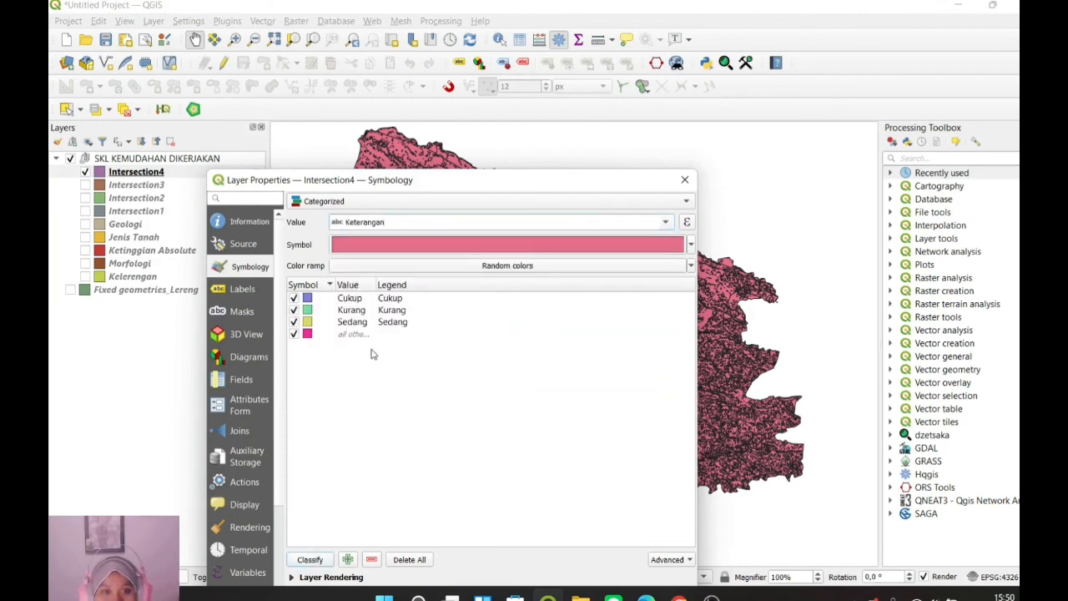
Remove the class for all other values and order the remaining classes as Kurang, Sedang, Cukup.
click(374, 564)
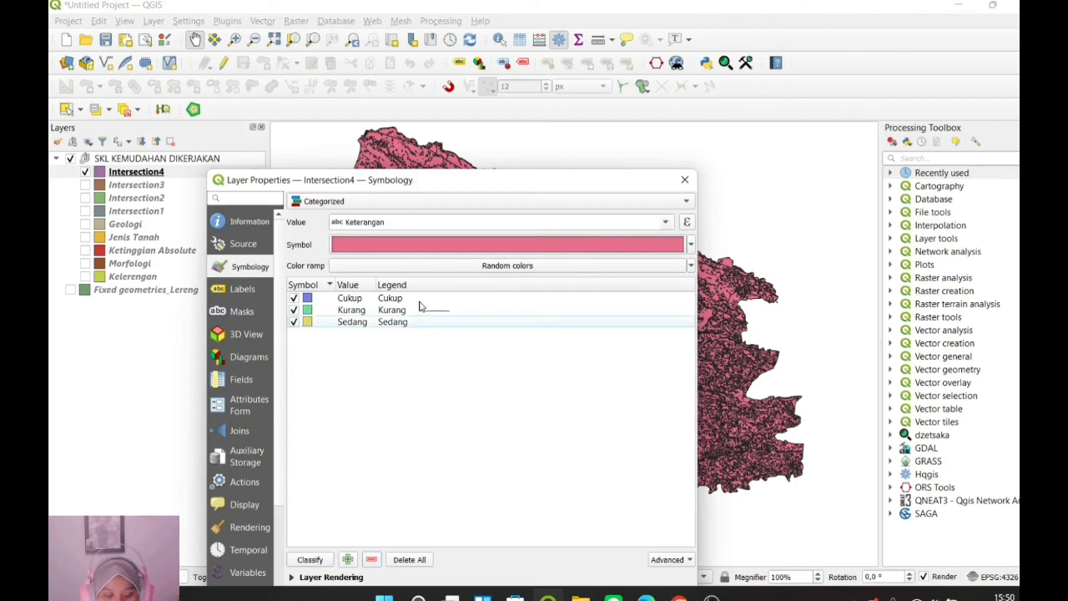
drag(399, 316, 409, 302)
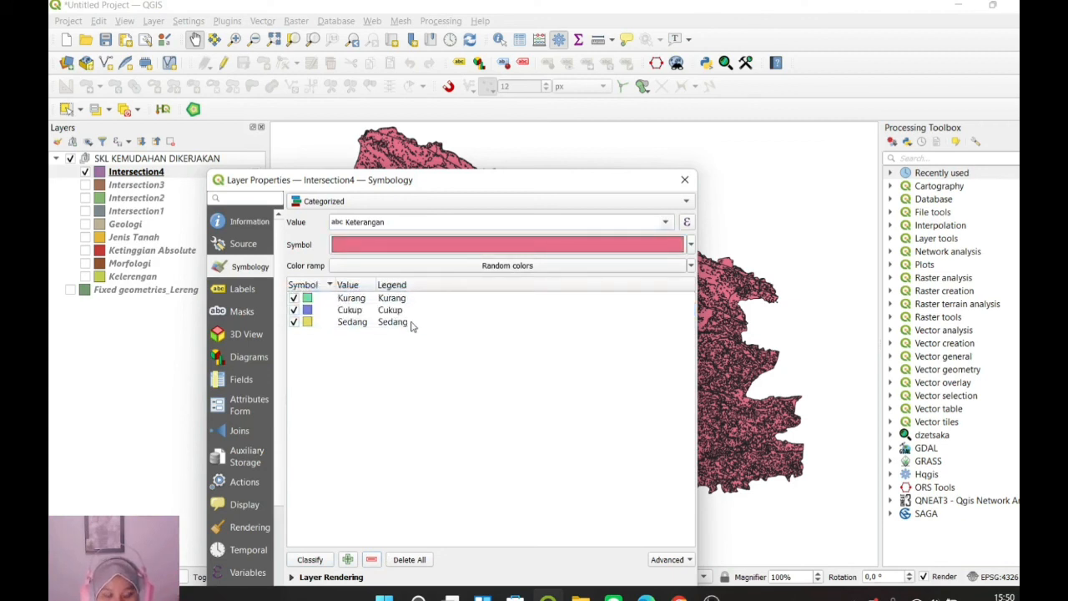
drag(351, 323, 354, 310)
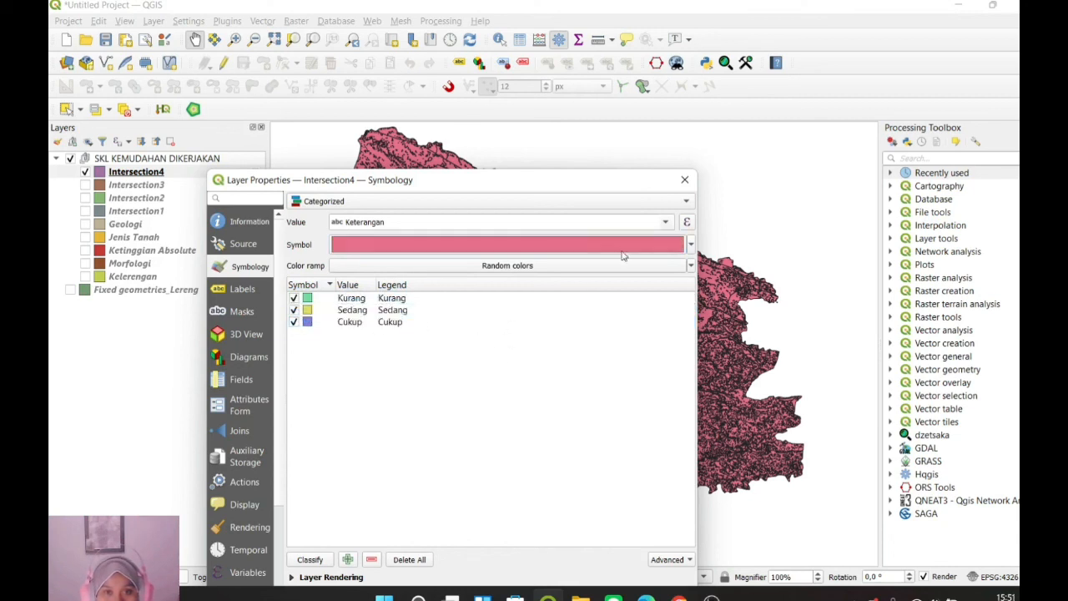
Assign the Spectral color ramp to the Keterangan classes and apply the symbology to Intersection4.
click(691, 245)
click(608, 403)
click(691, 267)
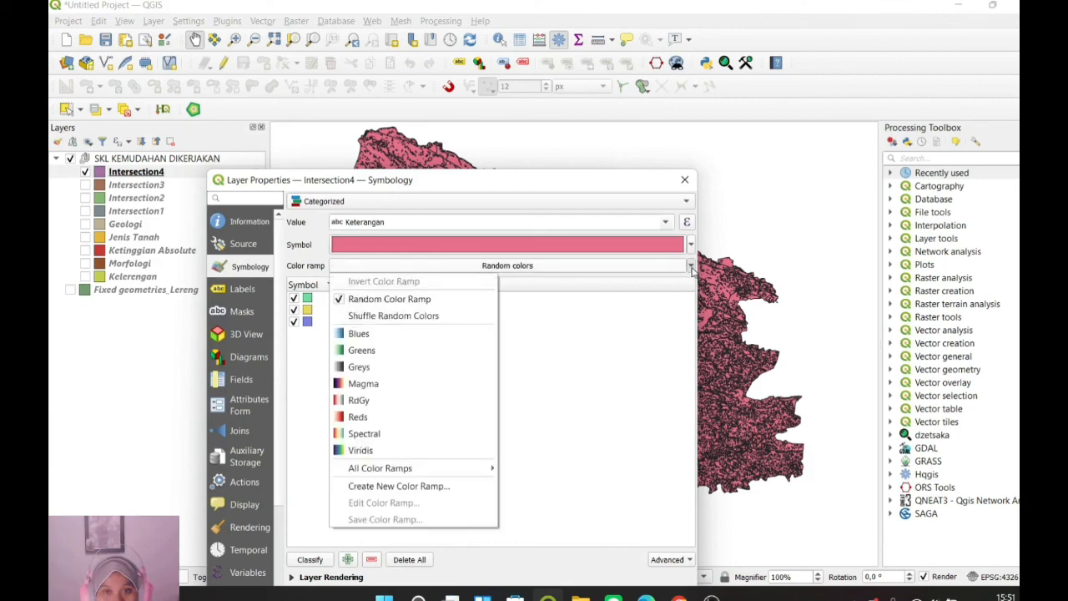
click(433, 430)
drag(565, 185, 581, 87)
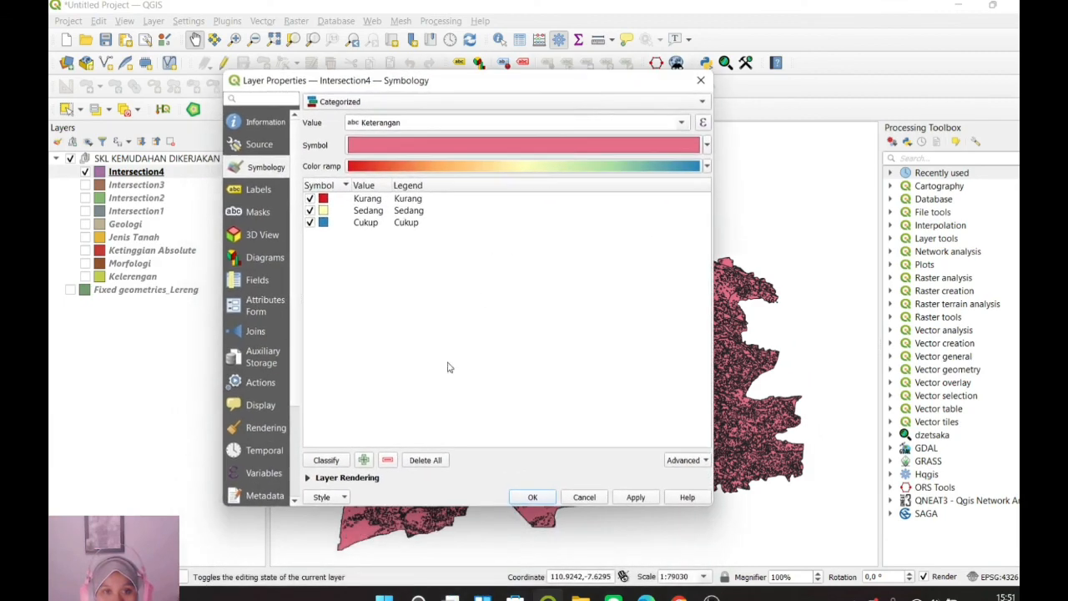
click(635, 496)
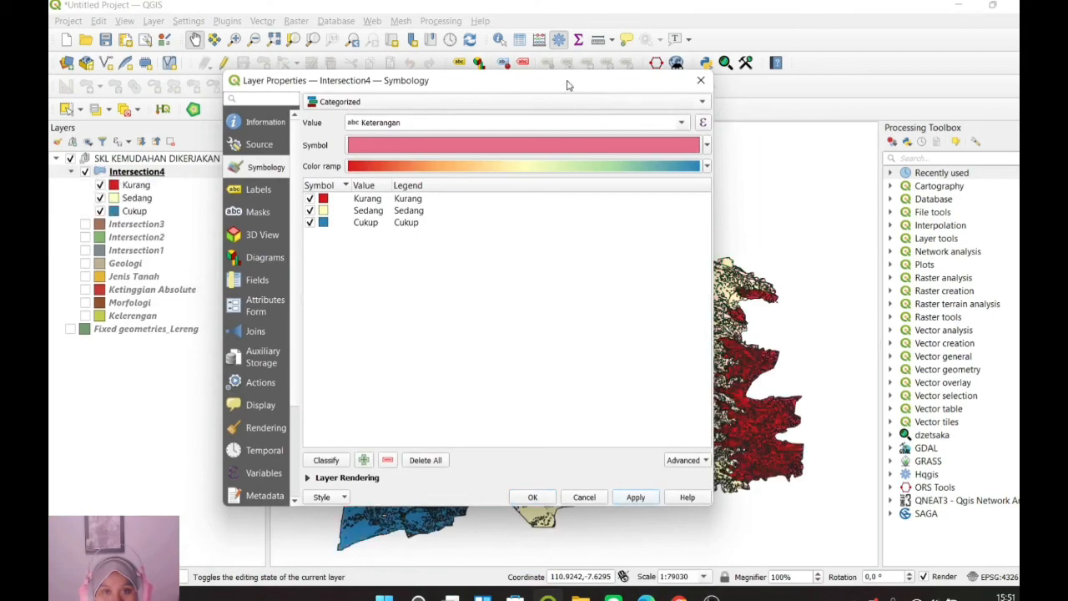
drag(566, 85, 645, 72)
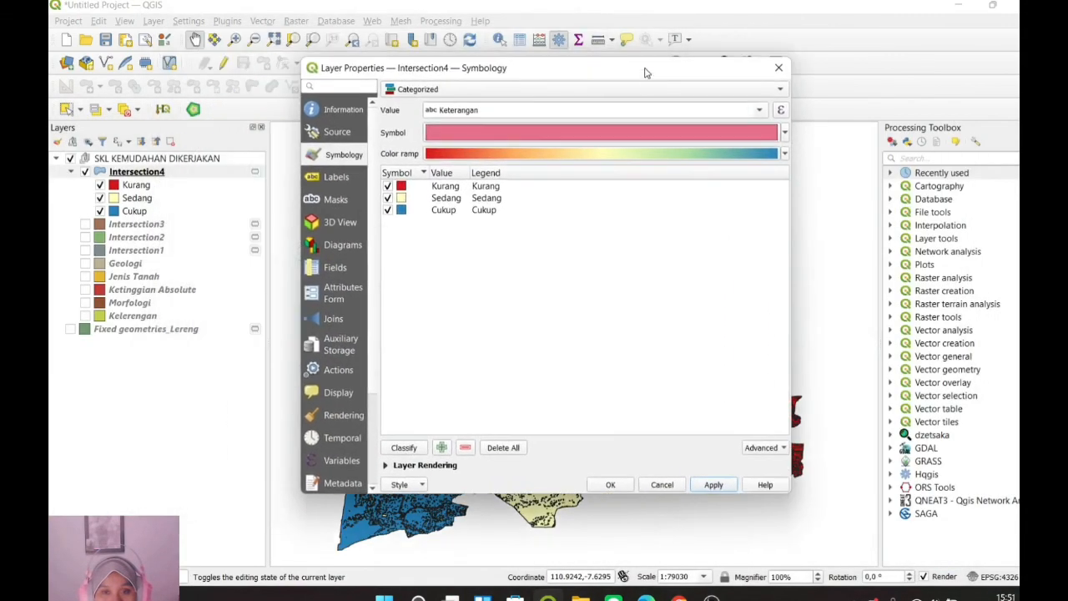
click(610, 486)
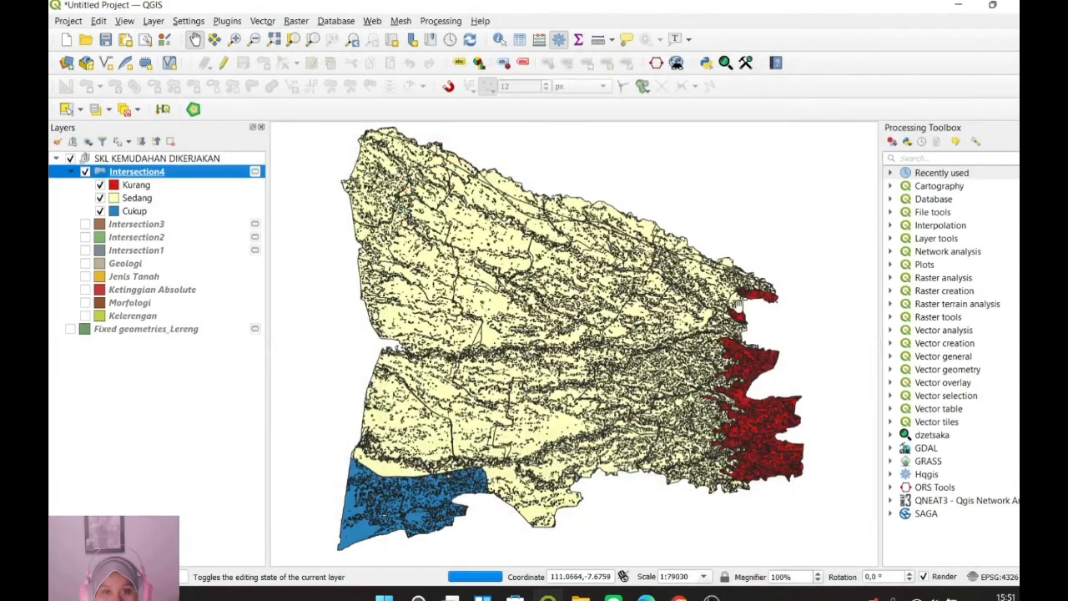
drag(596, 343, 566, 363)
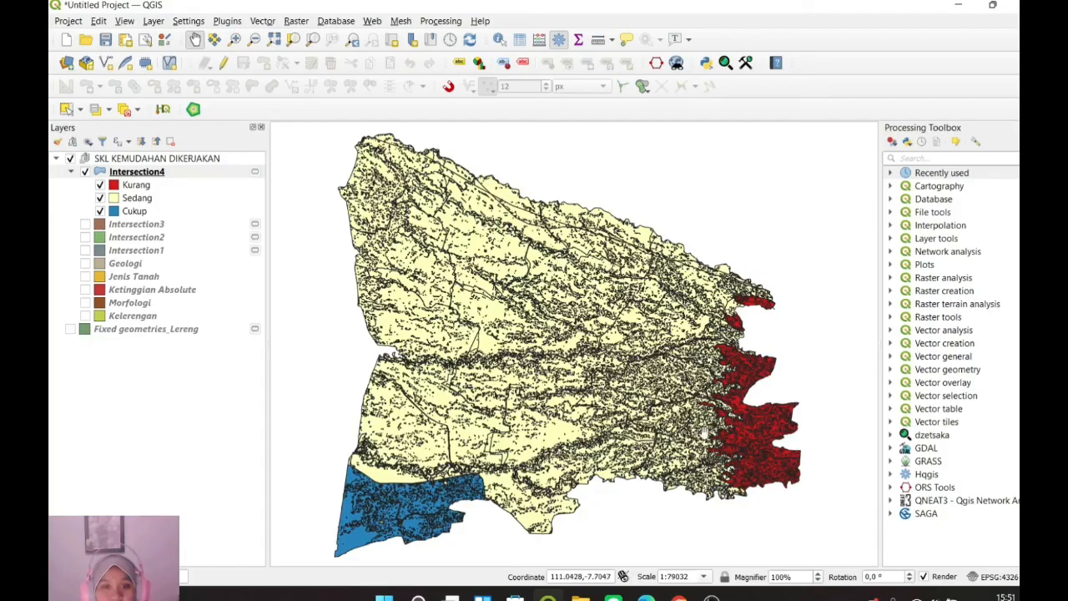
mouse_move(711, 598)
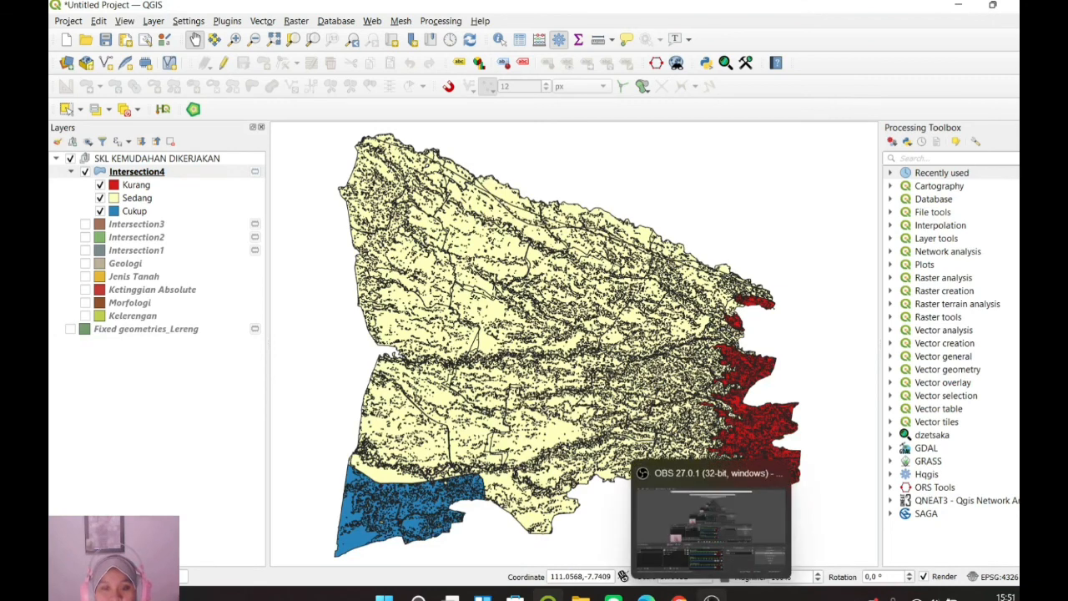
click(709, 522)
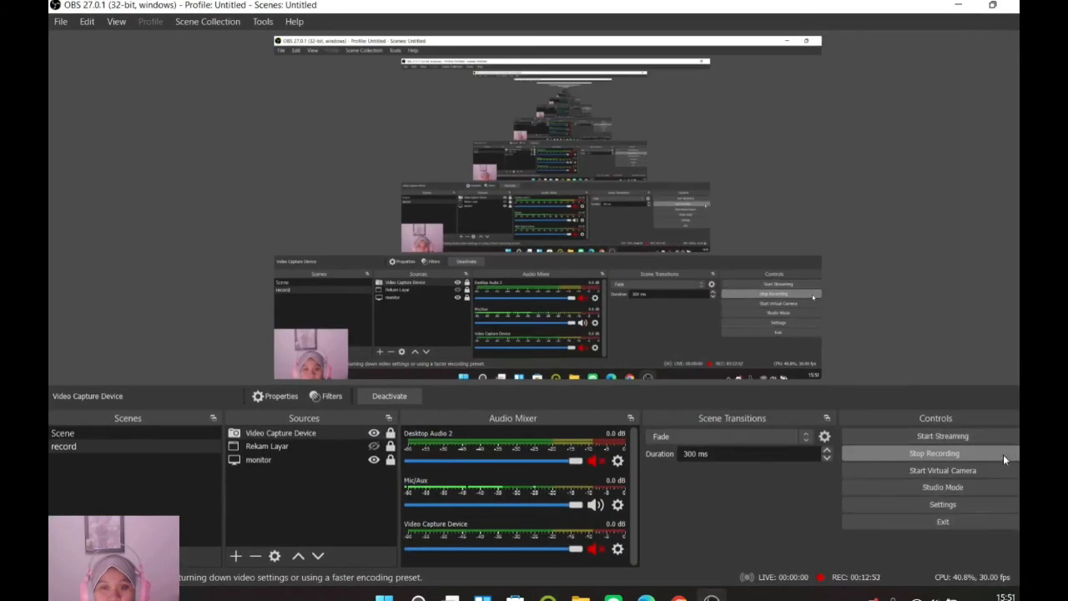